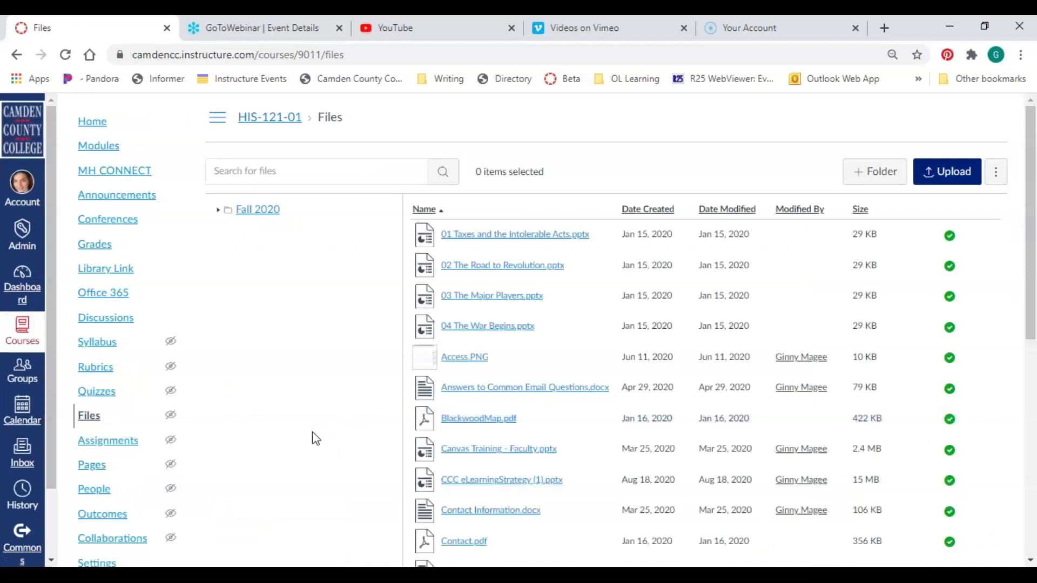
scroll(331, 439, "down", 8)
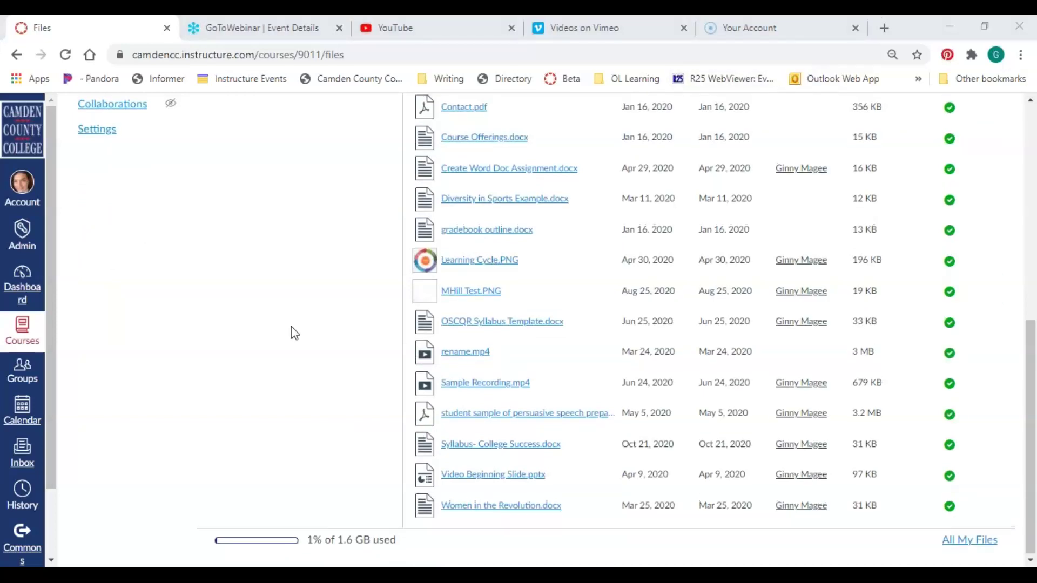
scroll(292, 331, "up", 5)
scroll(292, 331, "up", 3)
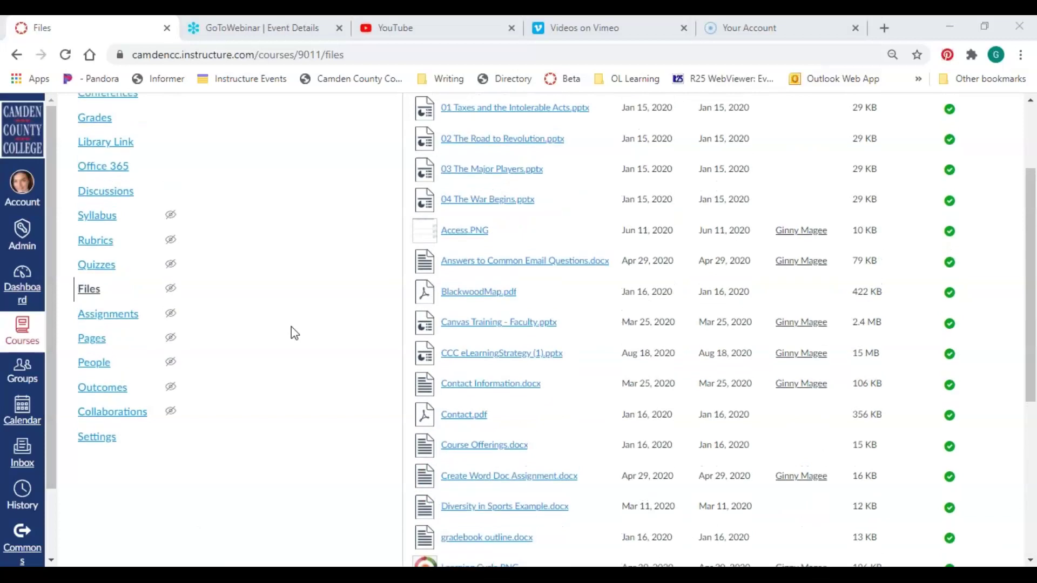
scroll(294, 333, "down", 2)
scroll(293, 328, "down", 5)
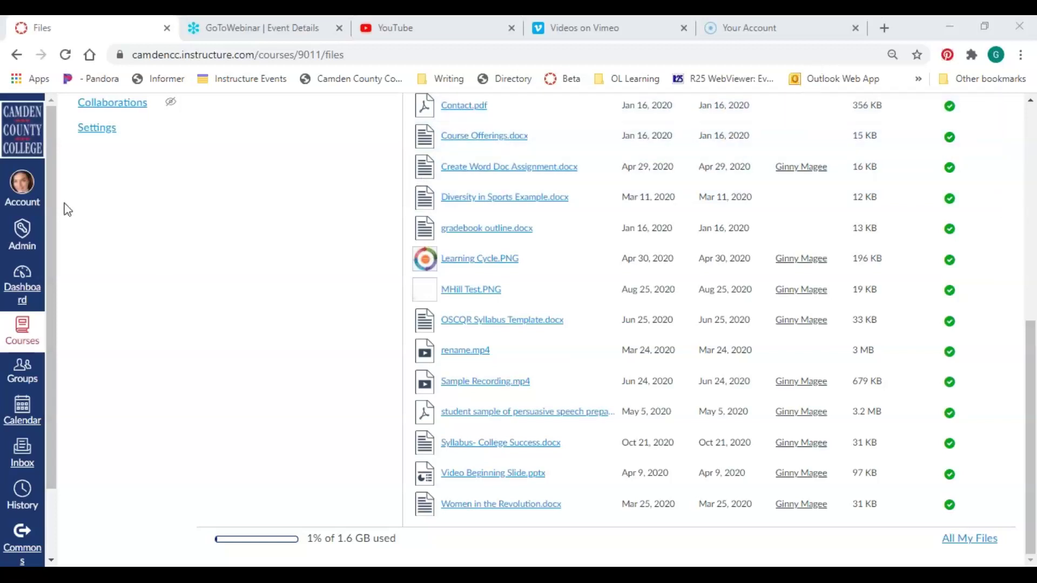
Open Files from the Account panel and browse the personal files and per-course folders
left_click(21, 189)
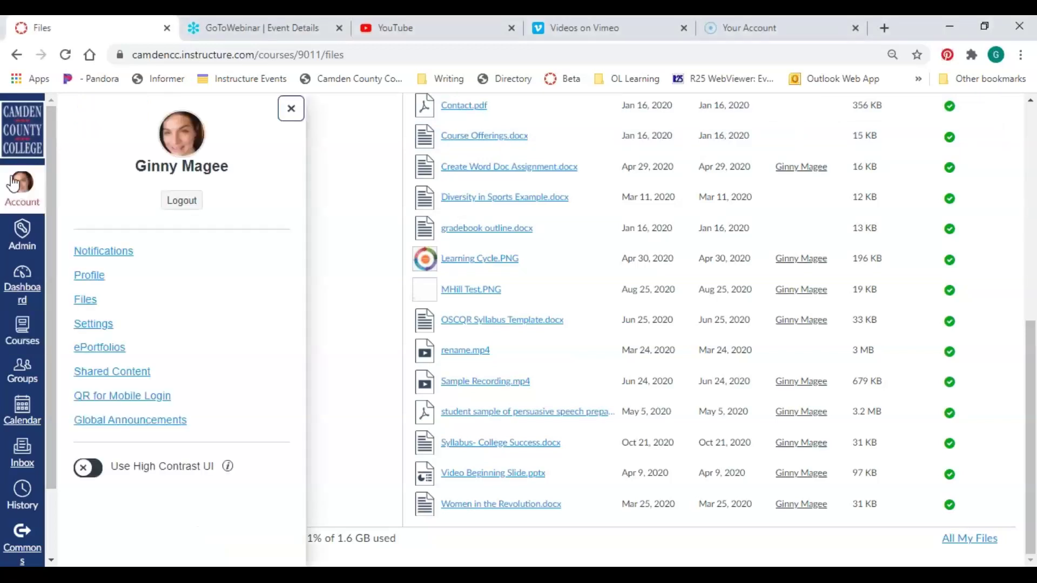
left_click(86, 300)
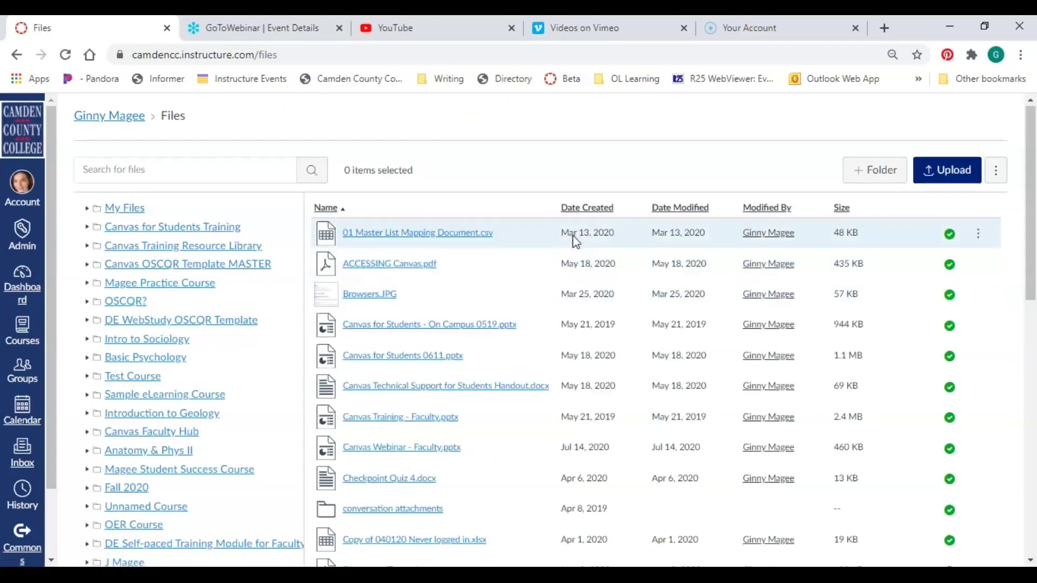
scroll(576, 242, "down", 5)
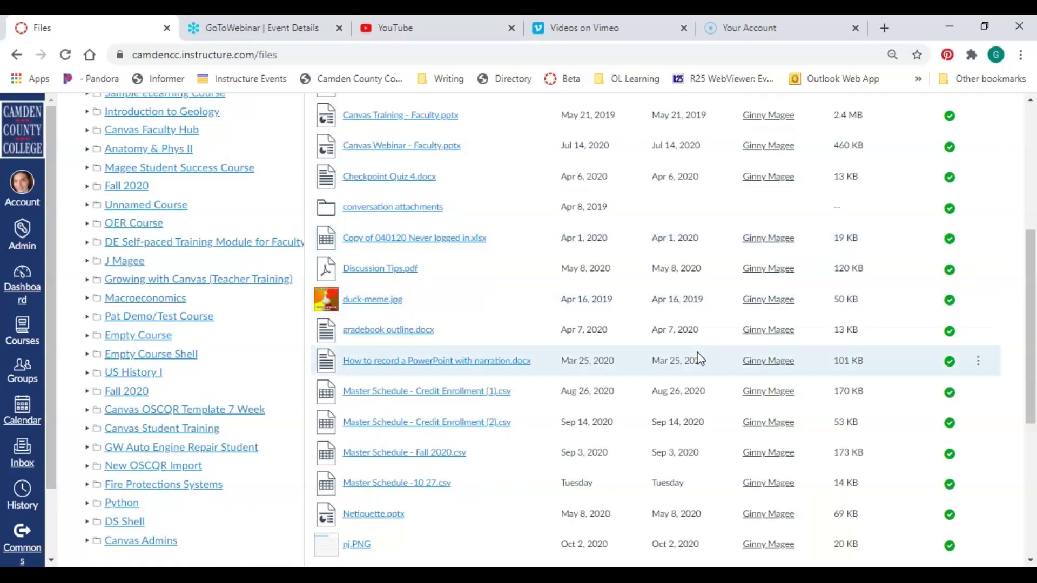
scroll(700, 359, "up", 5)
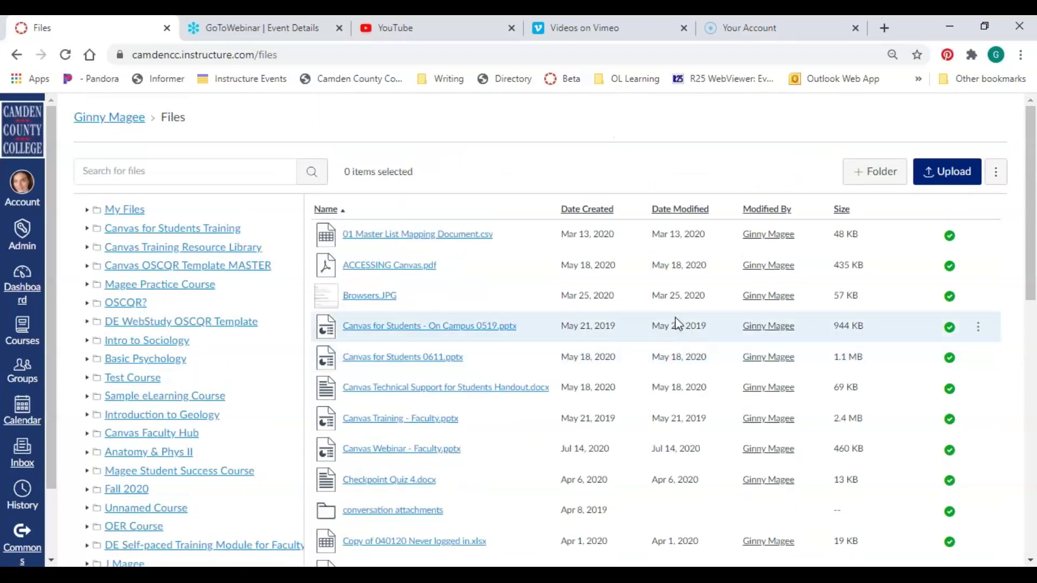
scroll(677, 323, "down", 5)
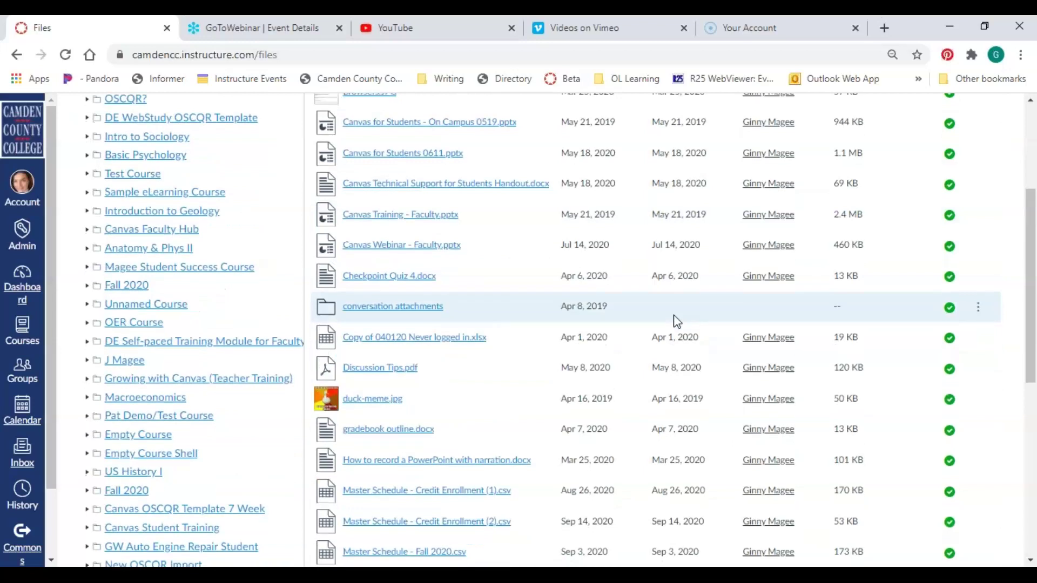
scroll(683, 321, "up", 5)
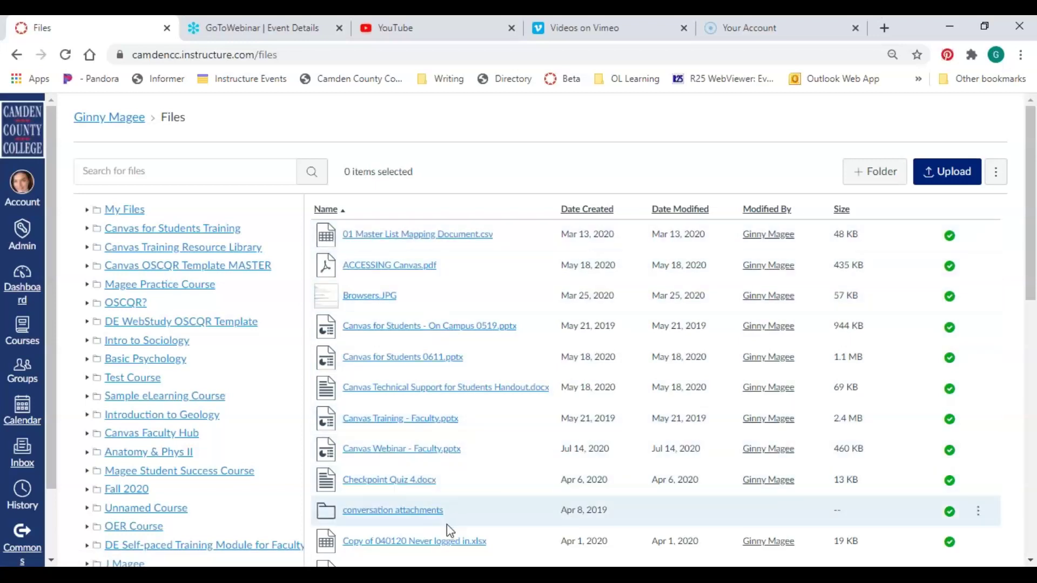
scroll(424, 359, "down", 5)
scroll(424, 361, "up", 4)
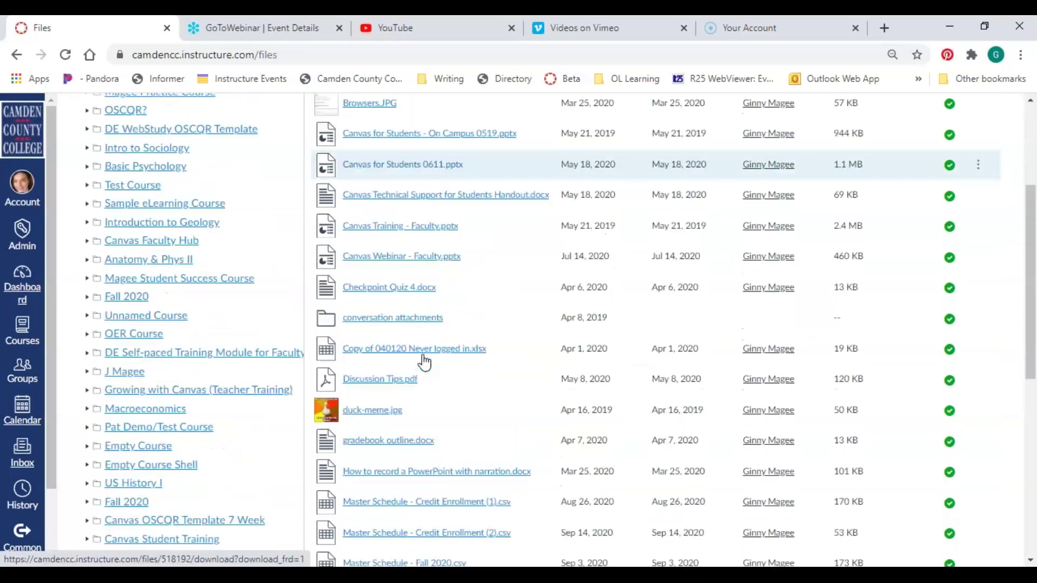
scroll(424, 361, "up", 2)
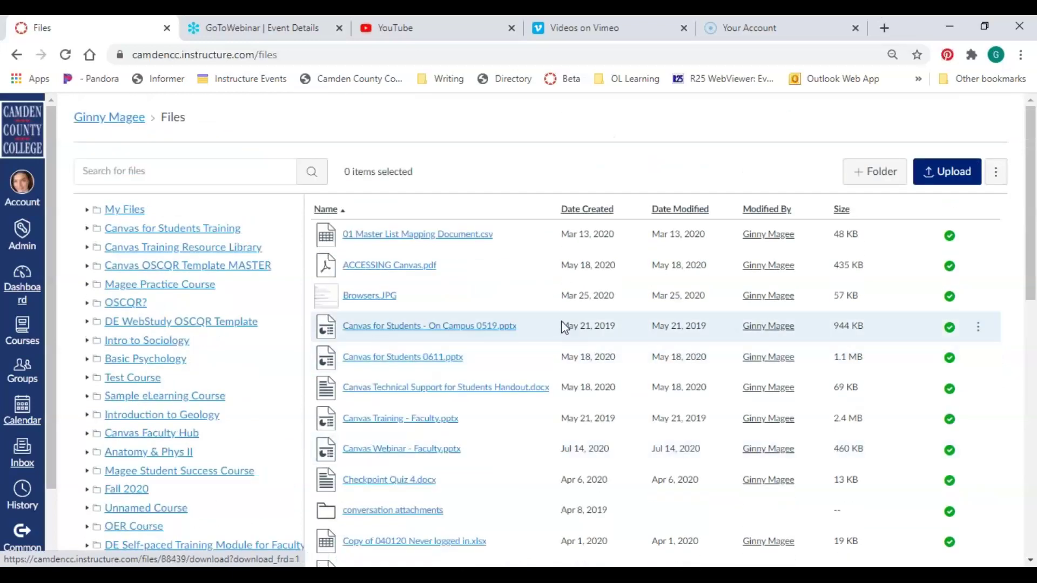
scroll(563, 326, "down", 4)
scroll(563, 328, "down", 8)
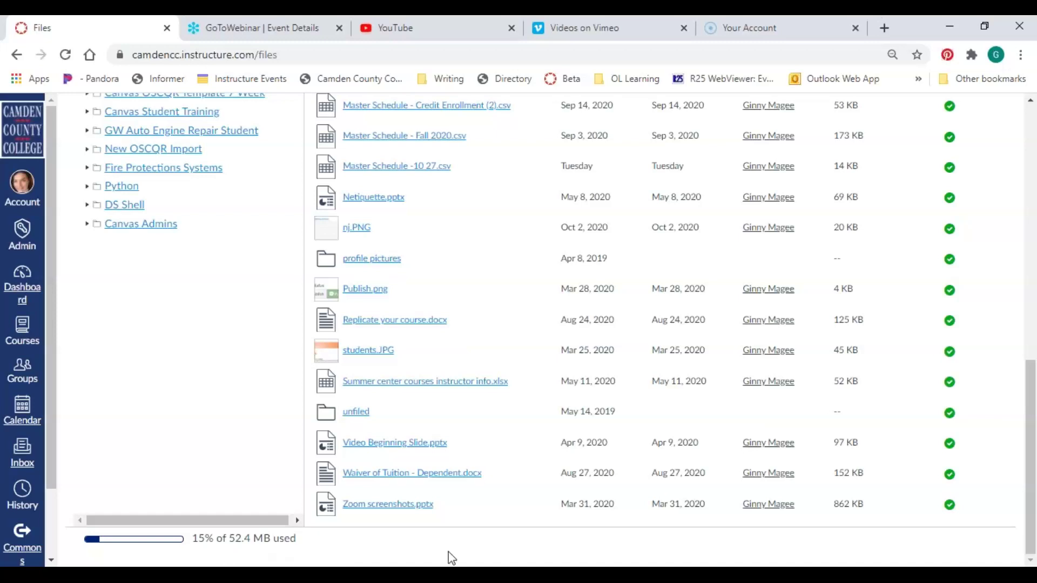
scroll(452, 554, "up", 20)
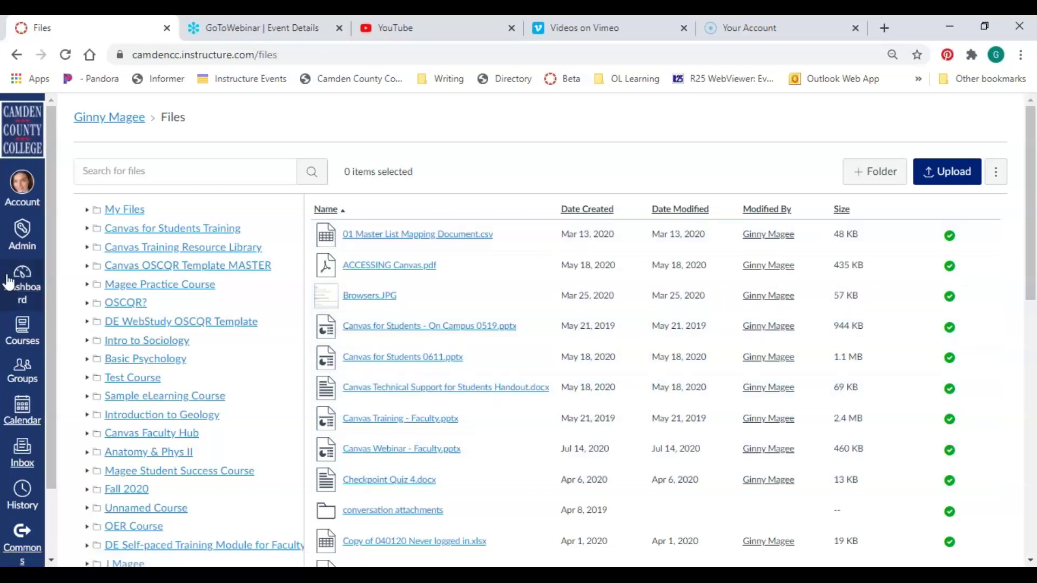
From the Dashboard, open the Fall 2020 HIS-121-01 course card and view its Orientation and Module 1 items
left_click(24, 285)
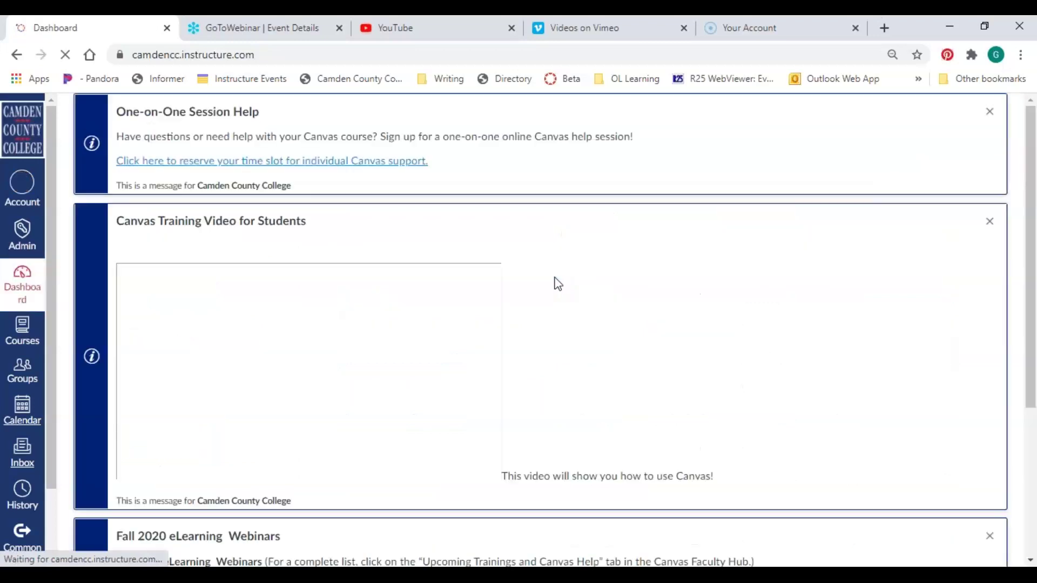
scroll(562, 282, "down", 3)
scroll(563, 282, "down", 10)
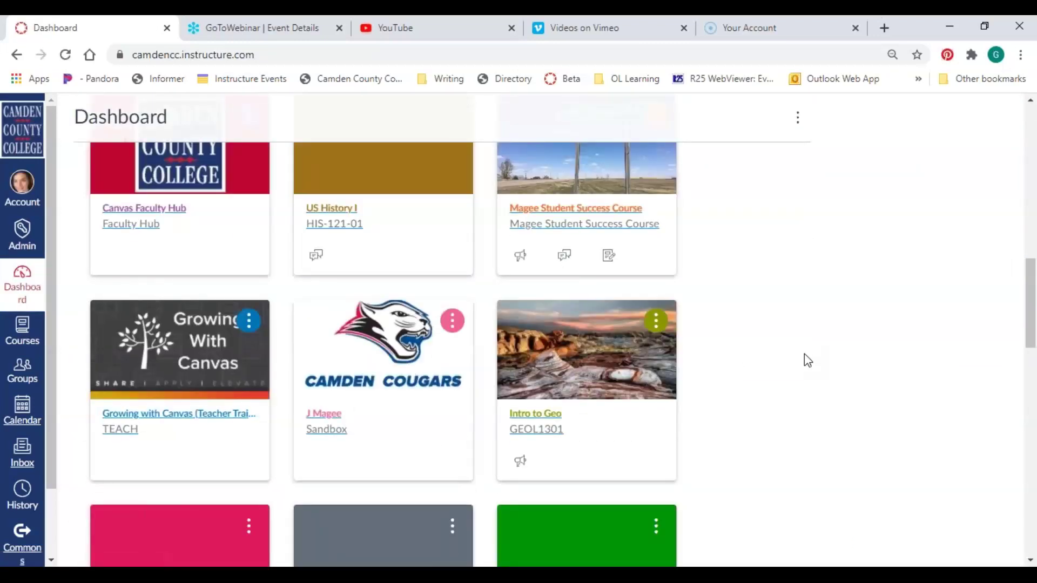
scroll(731, 394, "down", 3)
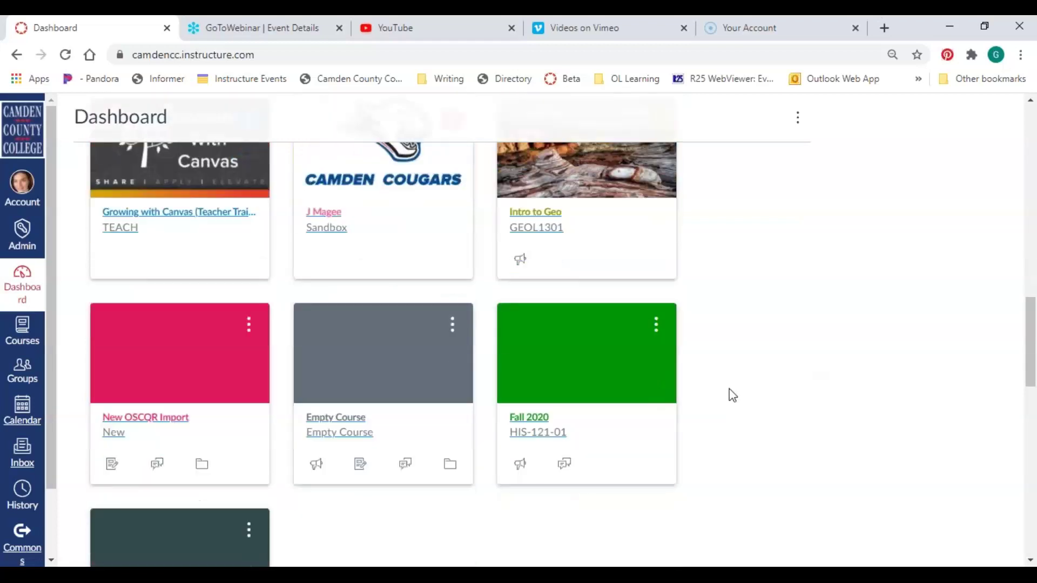
left_click(540, 417)
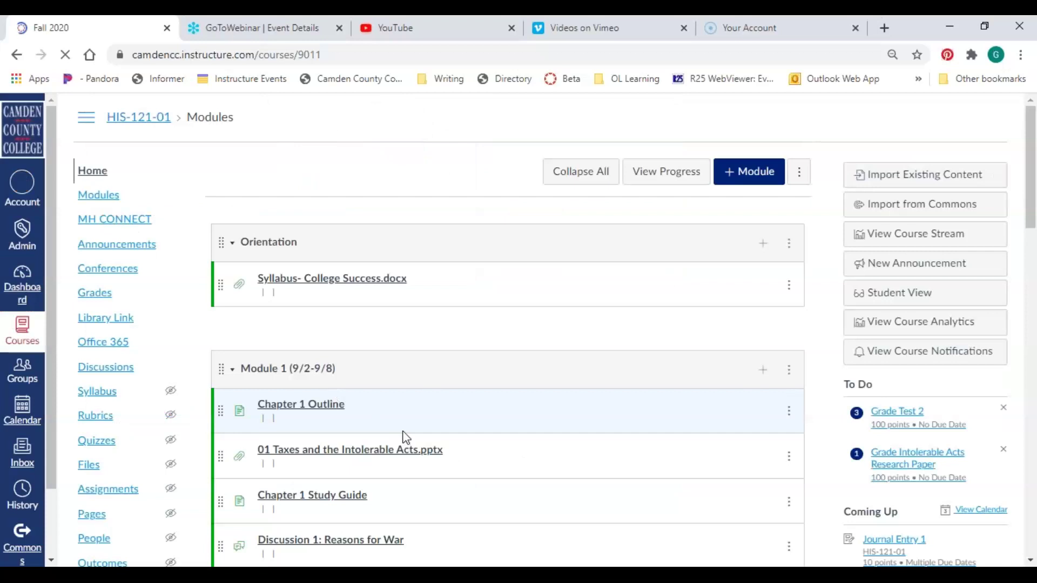
scroll(542, 432, "down", 2)
scroll(539, 427, "down", 2)
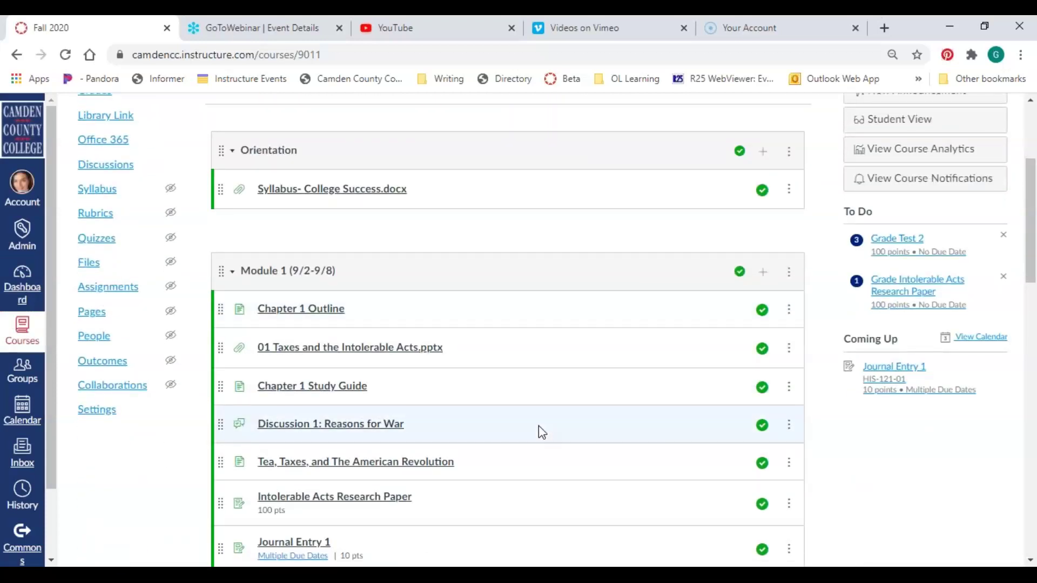
Edit the Chapter 1 Outline page and bring up the Insert / Edit Image dialog
left_click(325, 309)
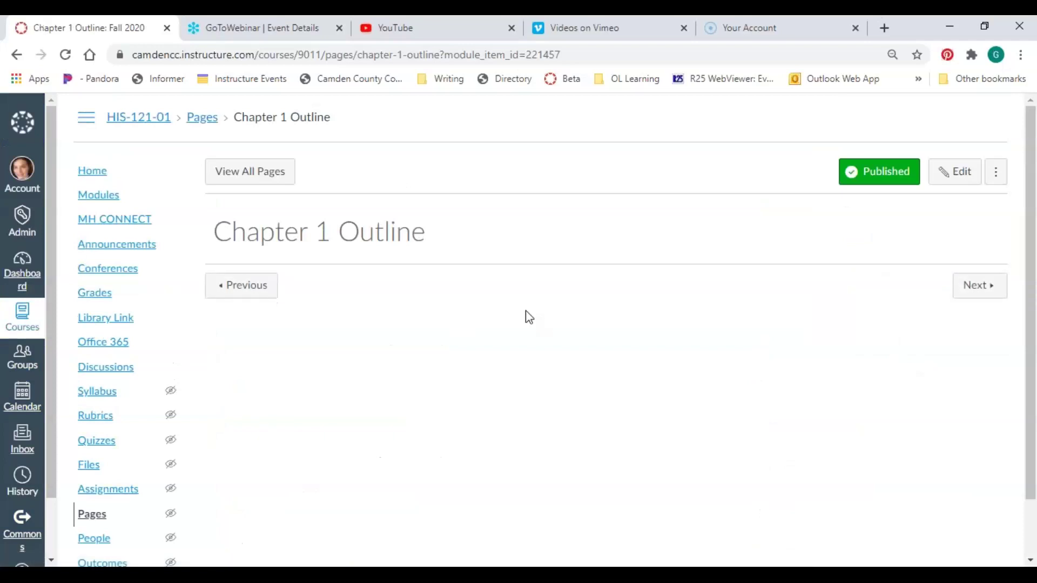
left_click(978, 172)
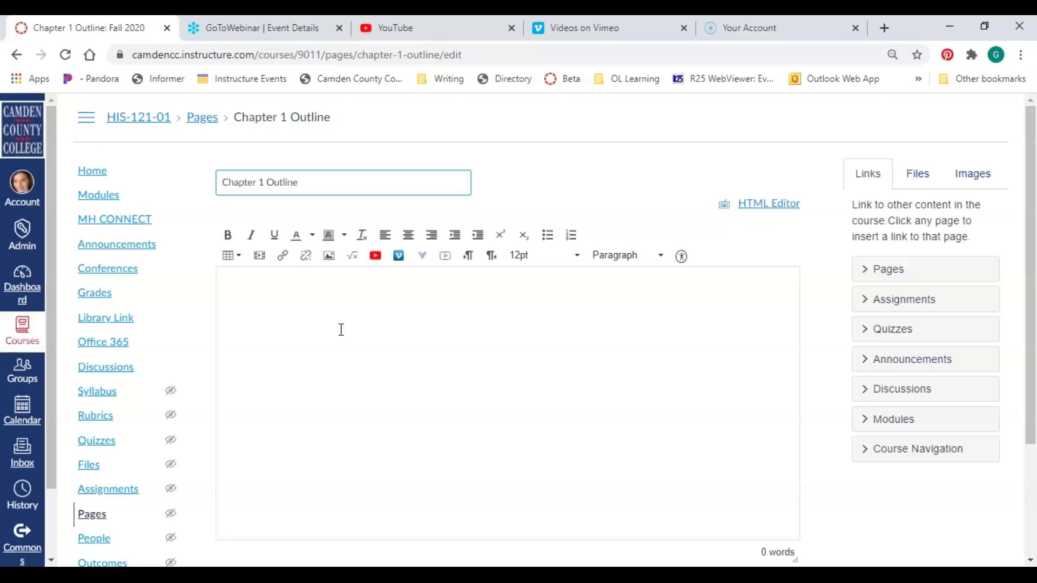
left_click(329, 255)
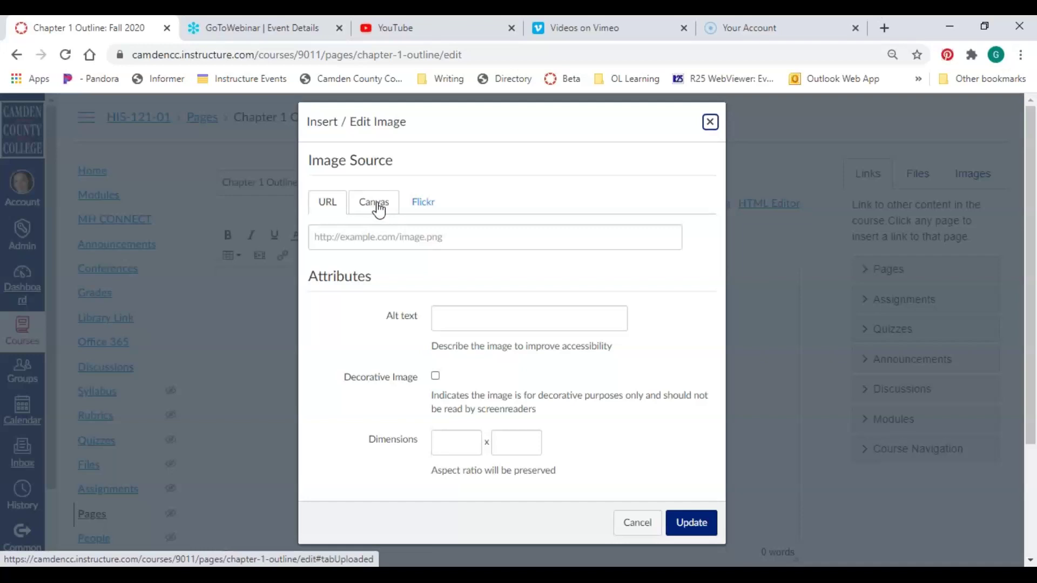
left_click(375, 207)
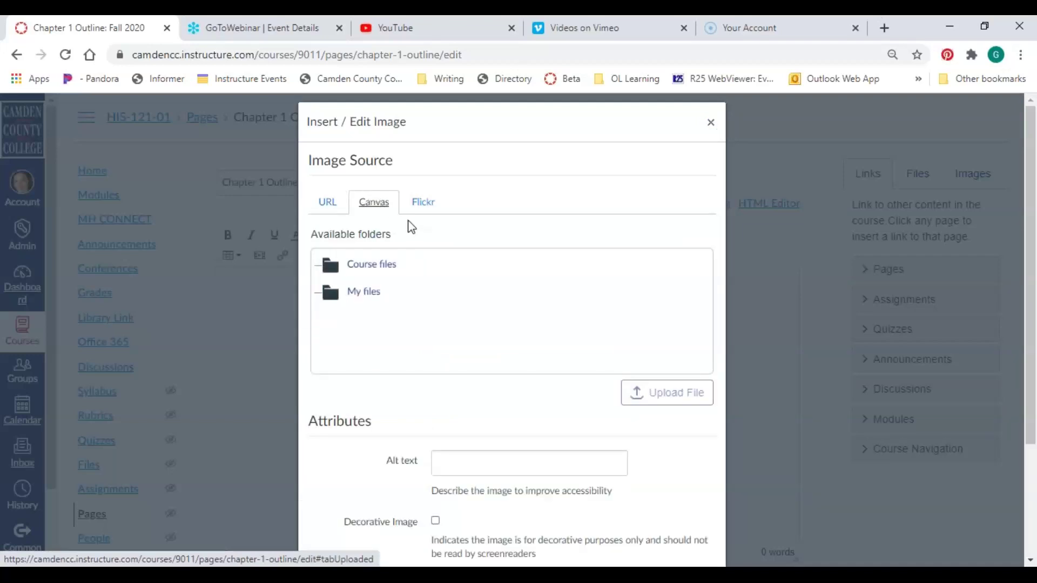
left_click(429, 277)
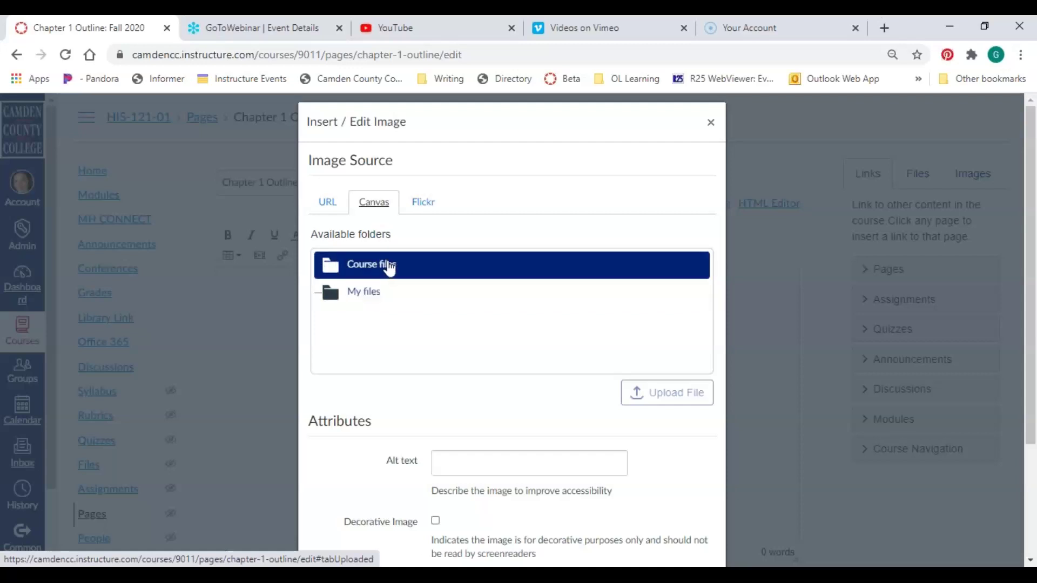
left_click(388, 267)
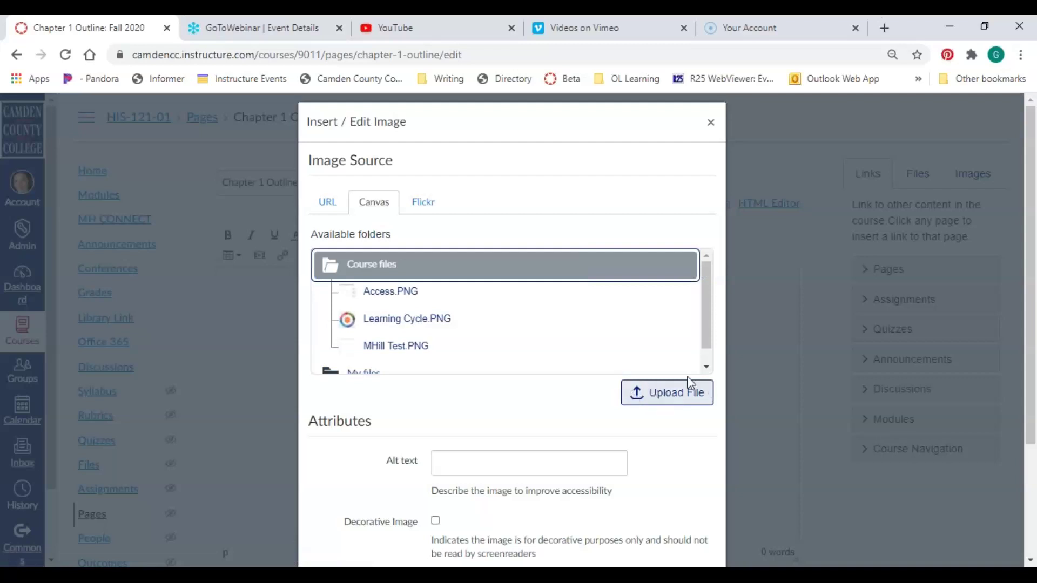
left_click(710, 124)
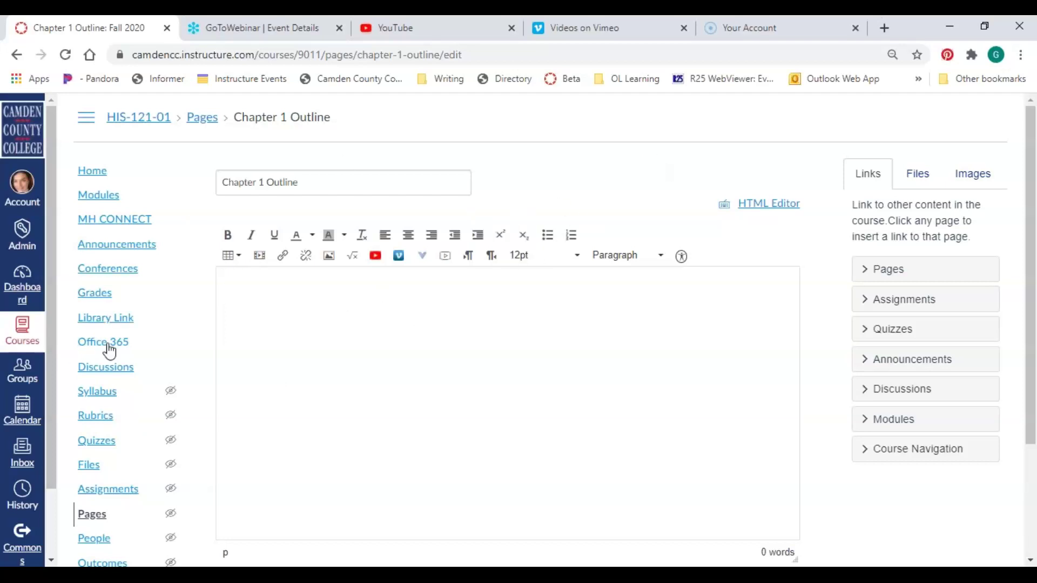
scroll(135, 282, "down", 2)
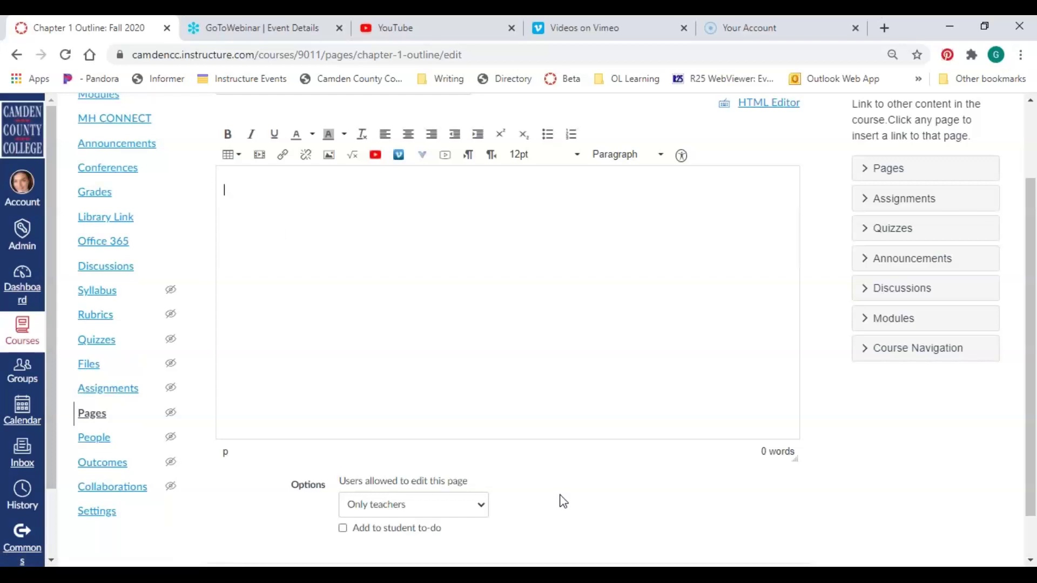
scroll(558, 506, "up", 2)
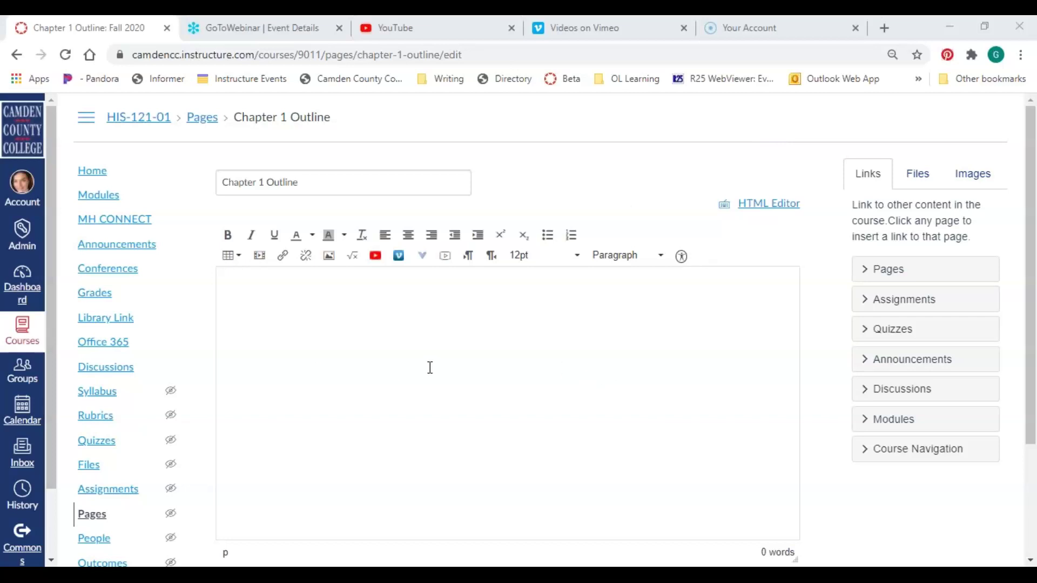
scroll(499, 320, "down", 2)
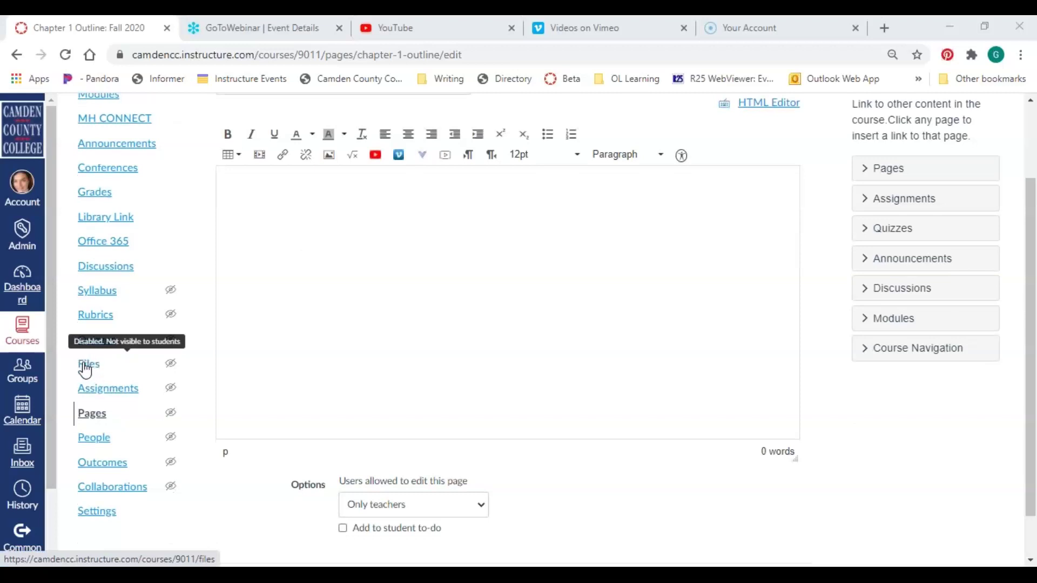
Leave the unsaved editor for course Files, then go to All My Files
left_click(88, 372)
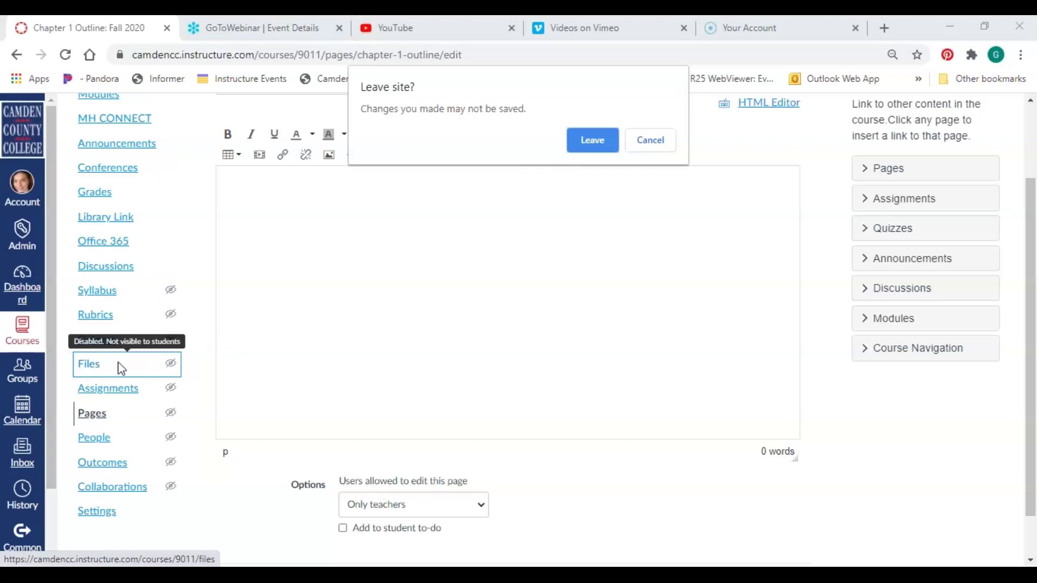
left_click(593, 140)
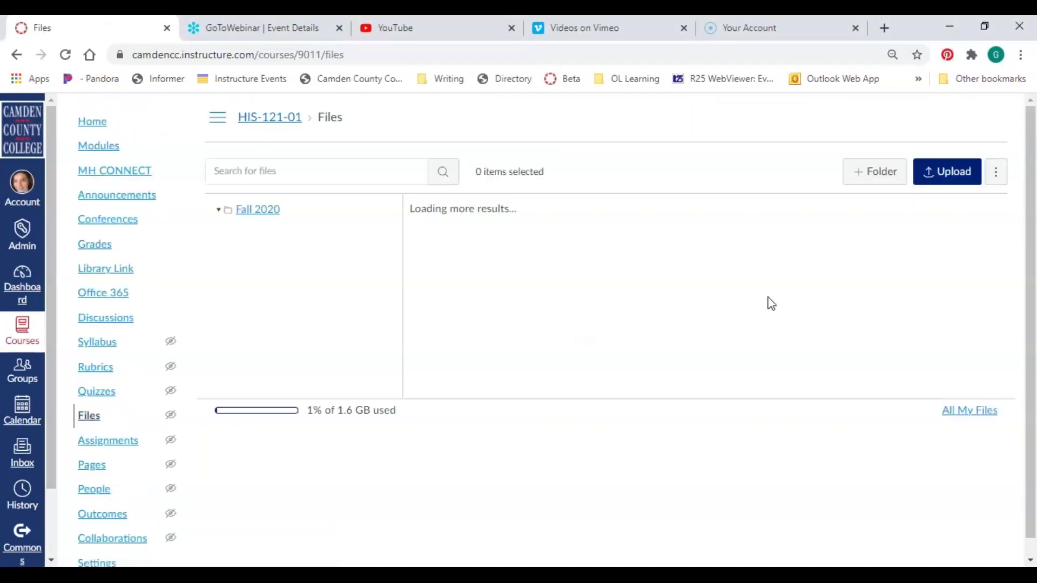
scroll(771, 304, "down", 8)
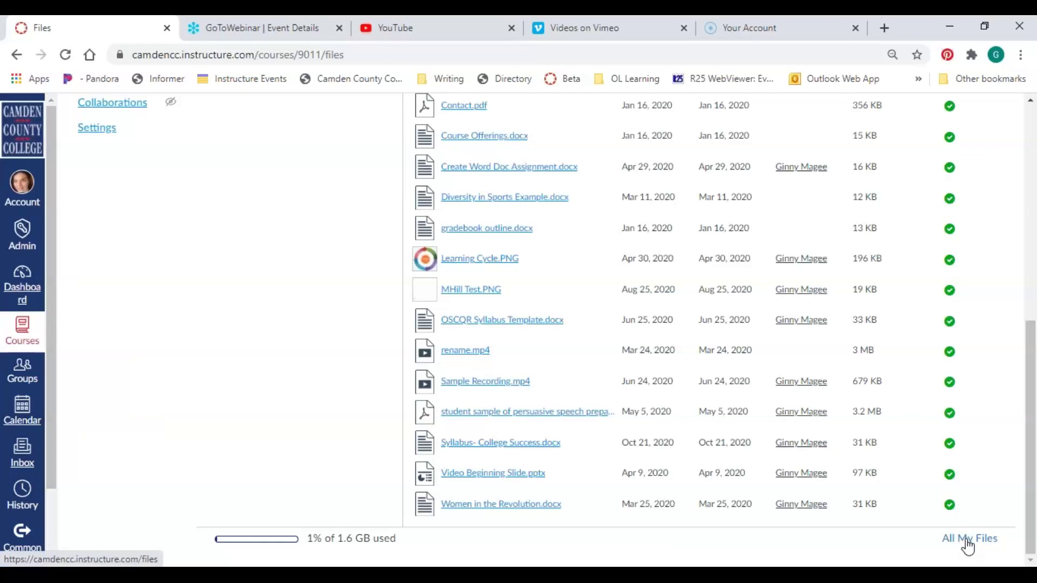
left_click(967, 540)
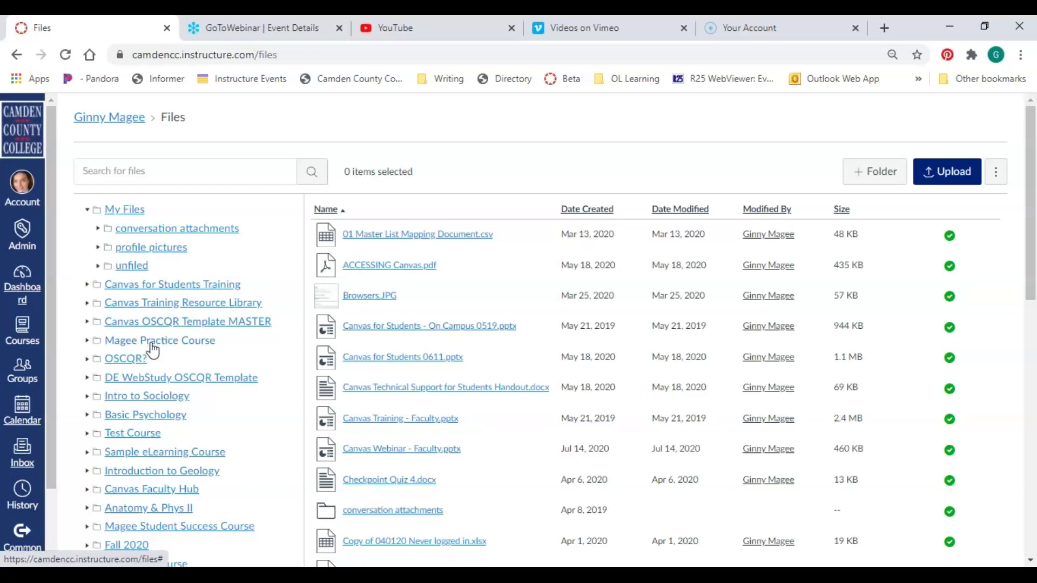
Drag syllabus.pdf from the practice course folder onto Test Course in the folder tree
left_click(154, 341)
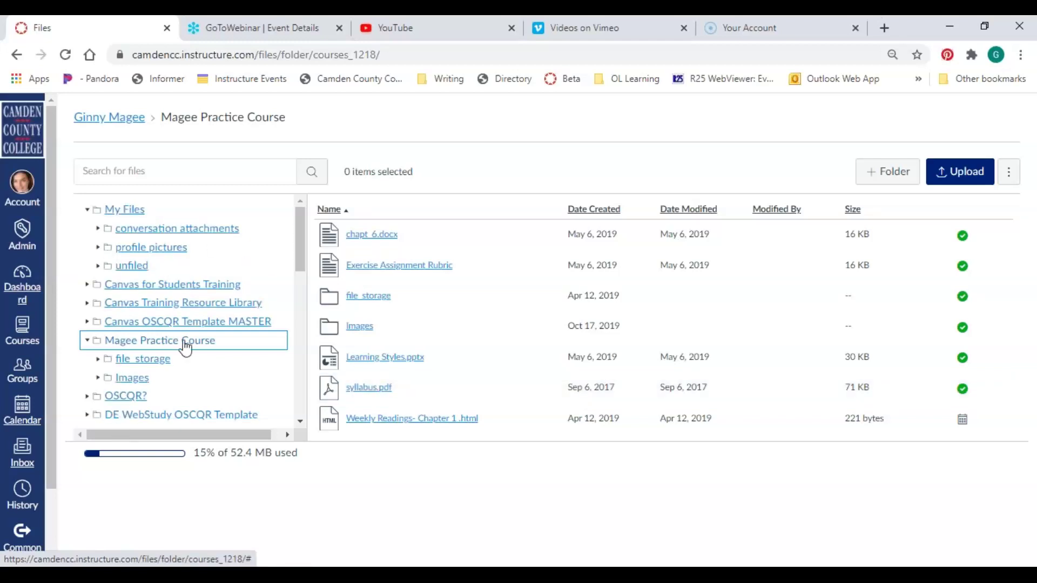
left_click_drag(304, 212, 302, 263)
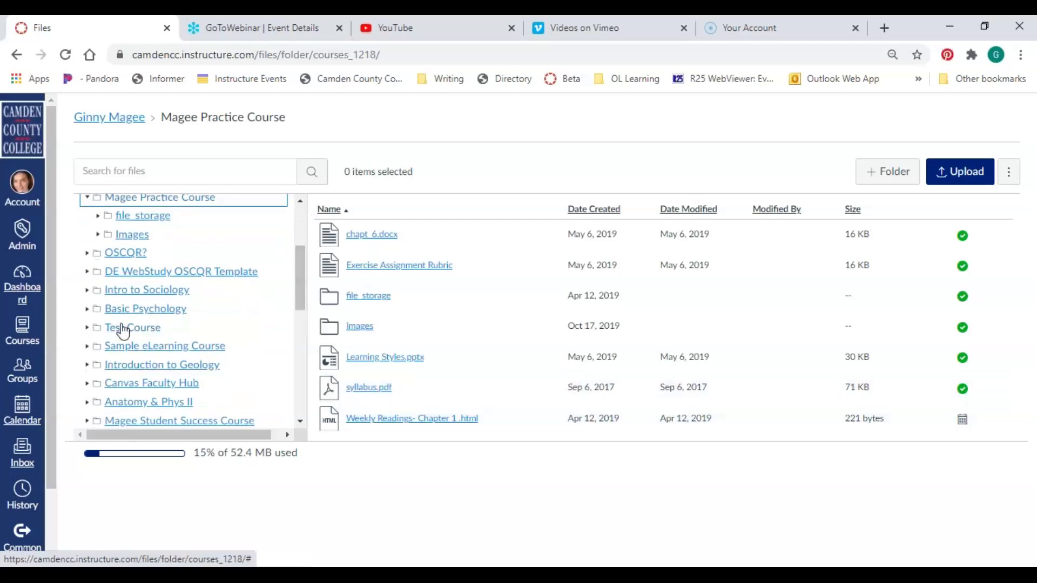
left_click_drag(390, 395, 318, 364)
left_click_drag(183, 319, 142, 326)
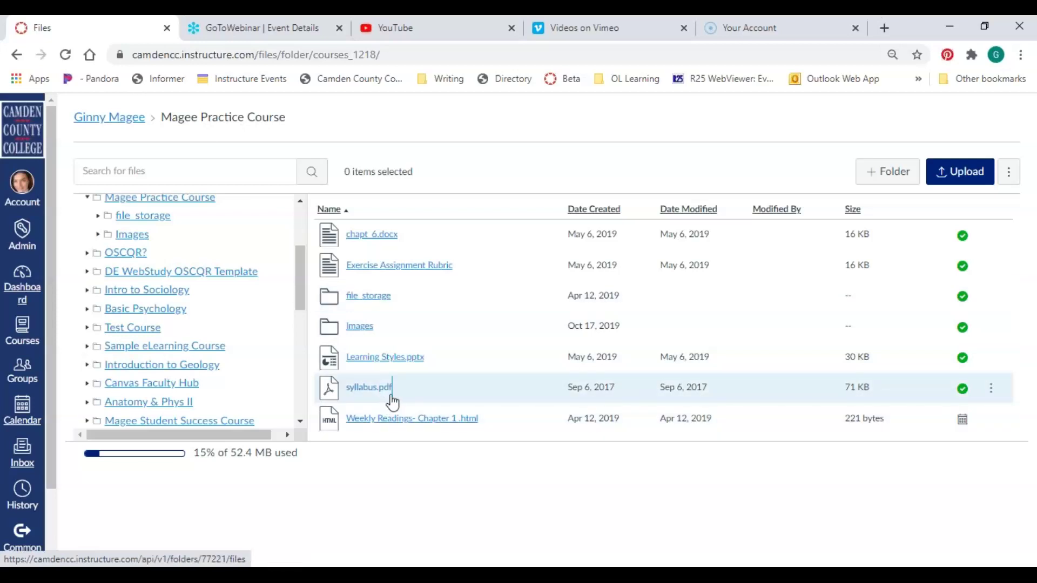
Confirm syllabus.pdf now sits in Test Course, then return to the Vimeo slide
left_click(149, 330)
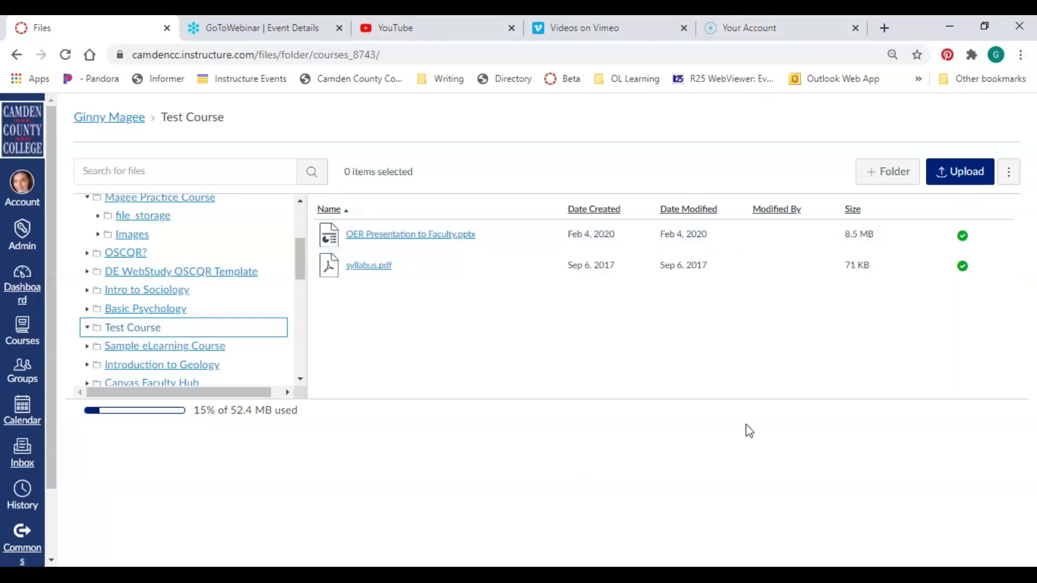
left_click(1025, 160)
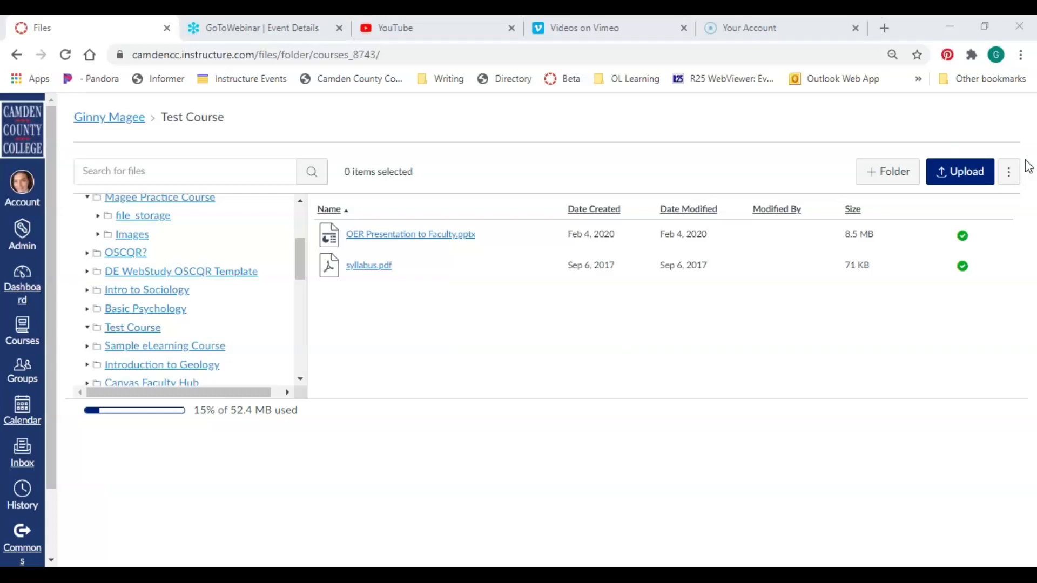
key("alt+Tab")
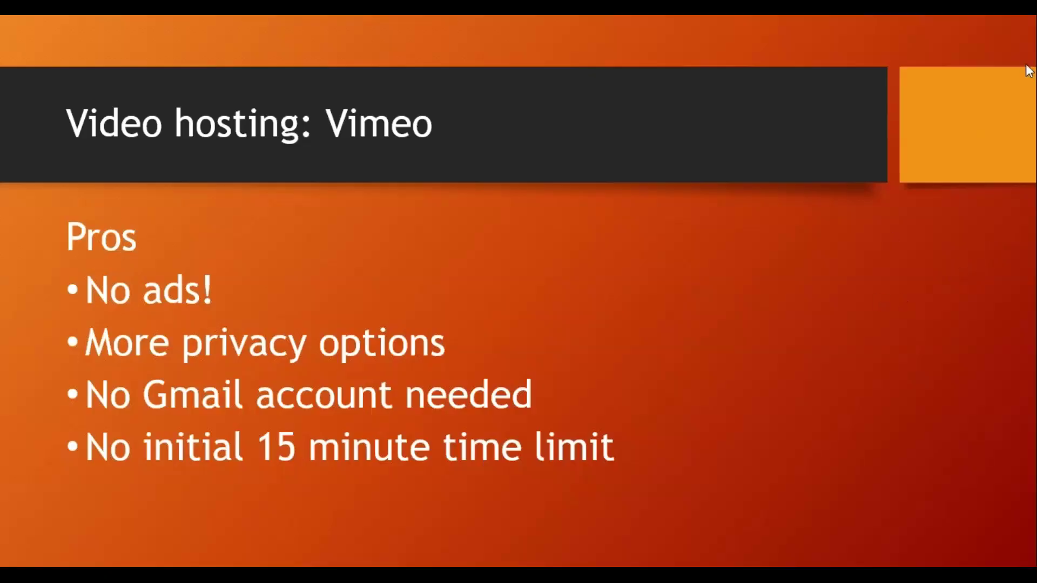
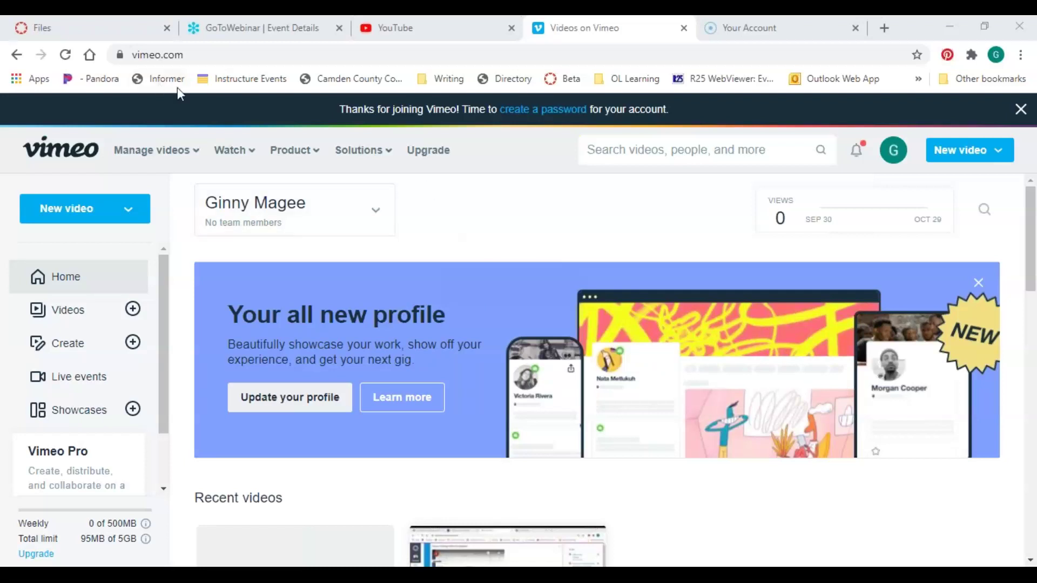
Scroll the Plus, Pro, Business and Premium plan comparison down to Priority support and Earn money, then select the URL tail
left_click(16, 55)
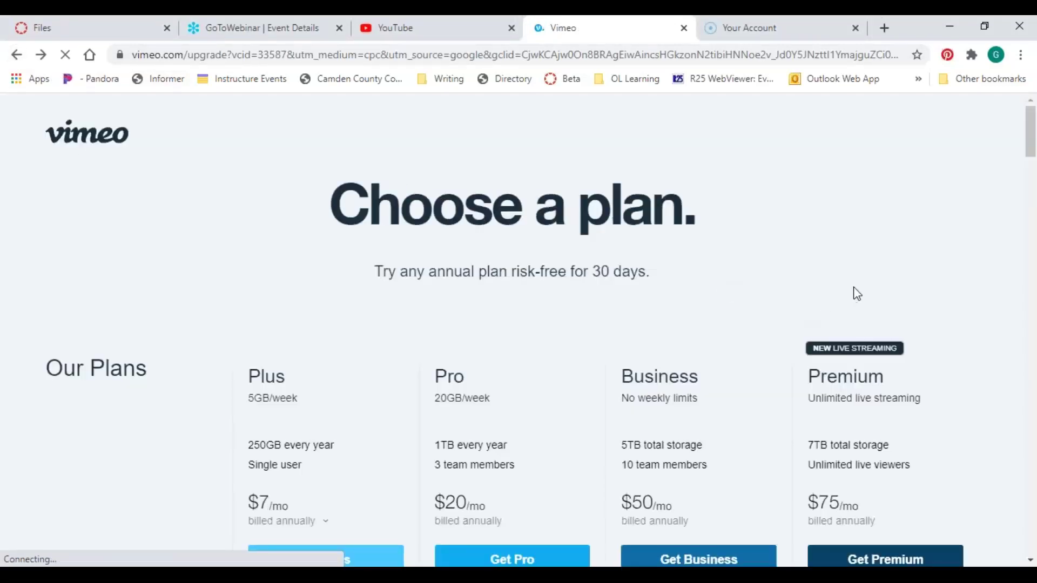
scroll(657, 238, "down", 2)
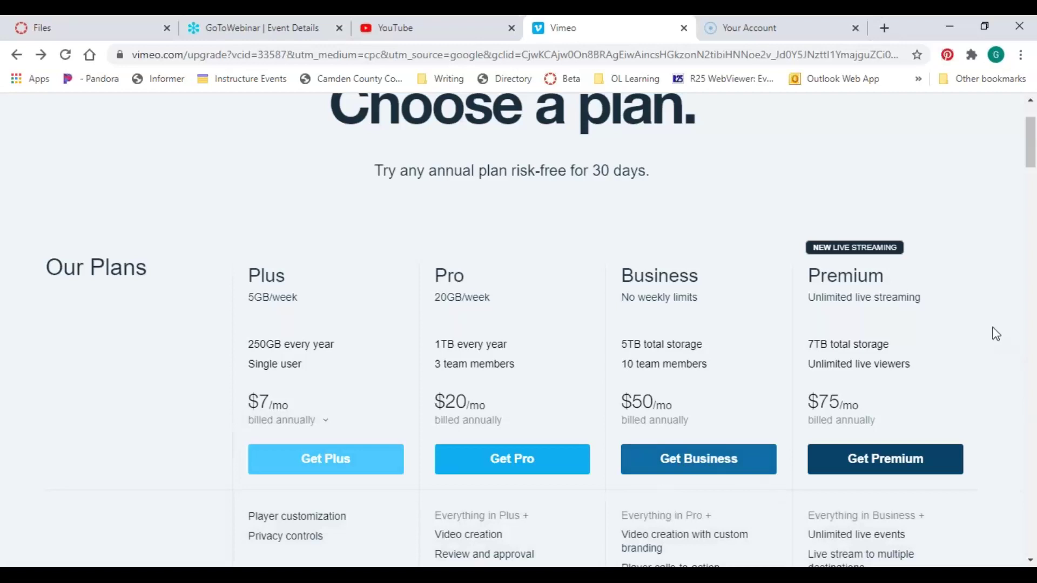
scroll(996, 334, "down", 10)
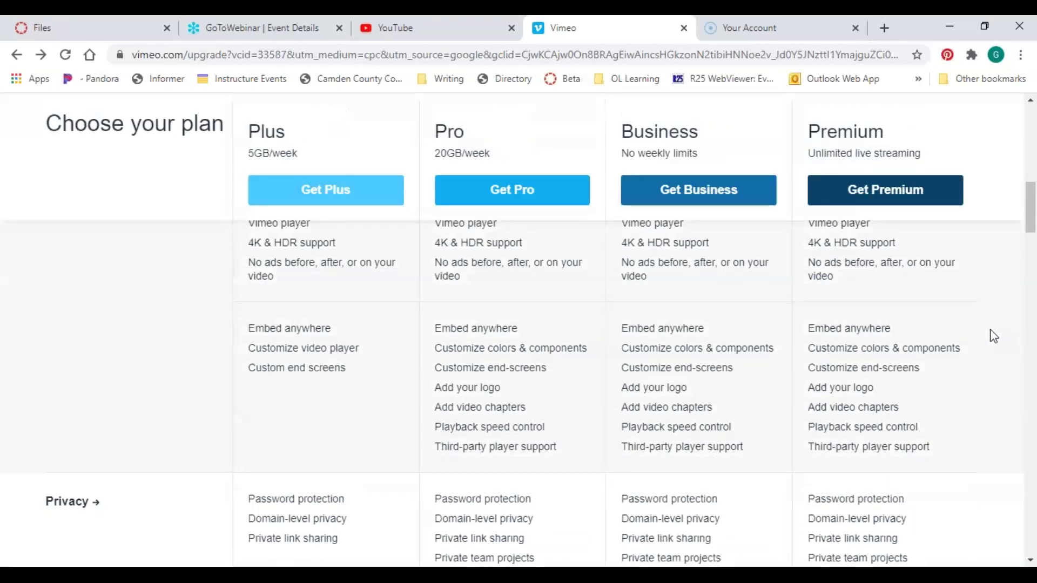
scroll(994, 336, "down", 12)
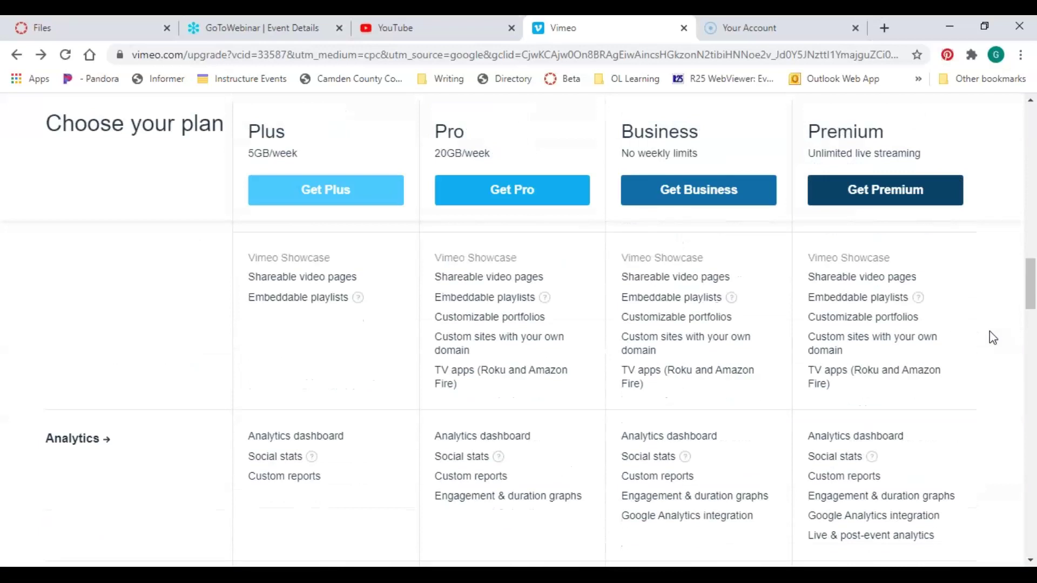
scroll(990, 331, "down", 4)
scroll(989, 331, "down", 4)
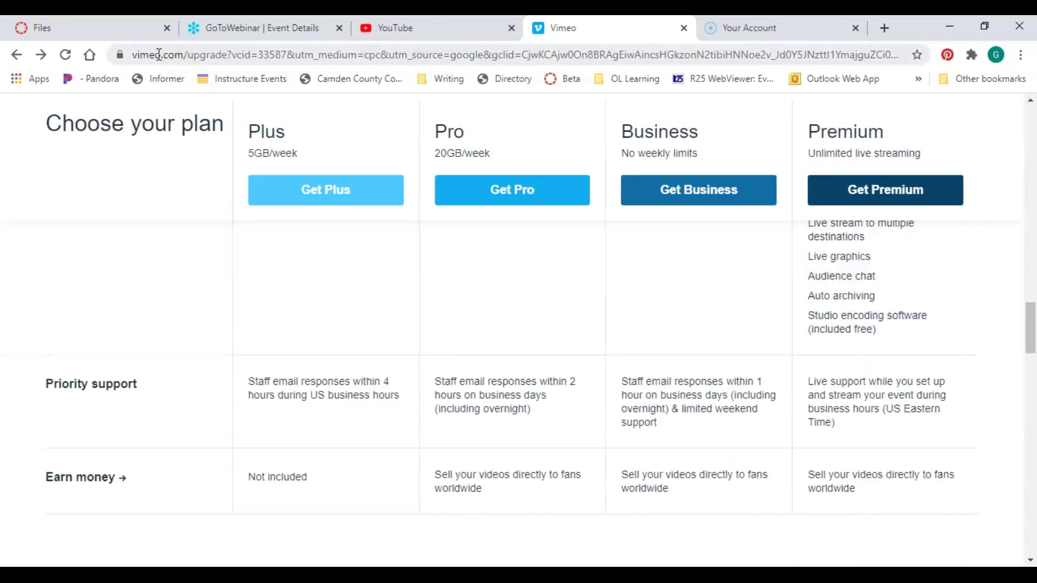
left_click_drag(187, 55, 275, 55)
left_click_drag(382, 42, 1035, 27)
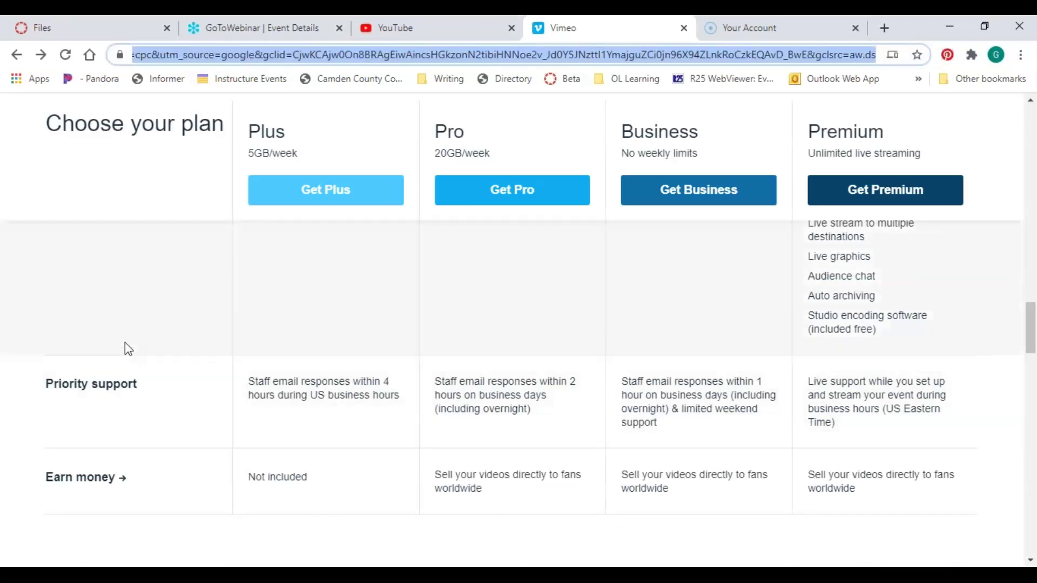
key("BackSpace")
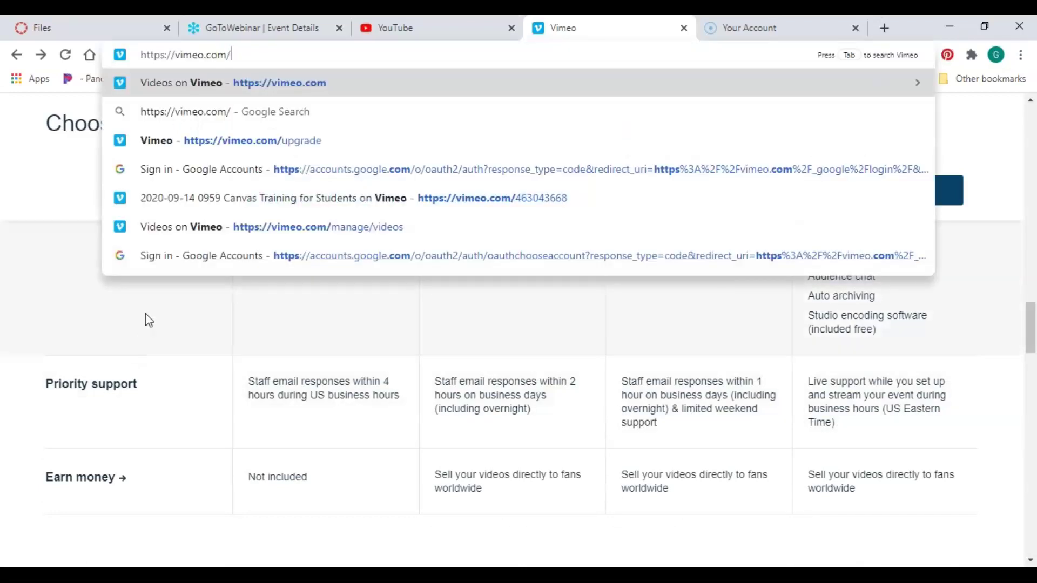
key("Return")
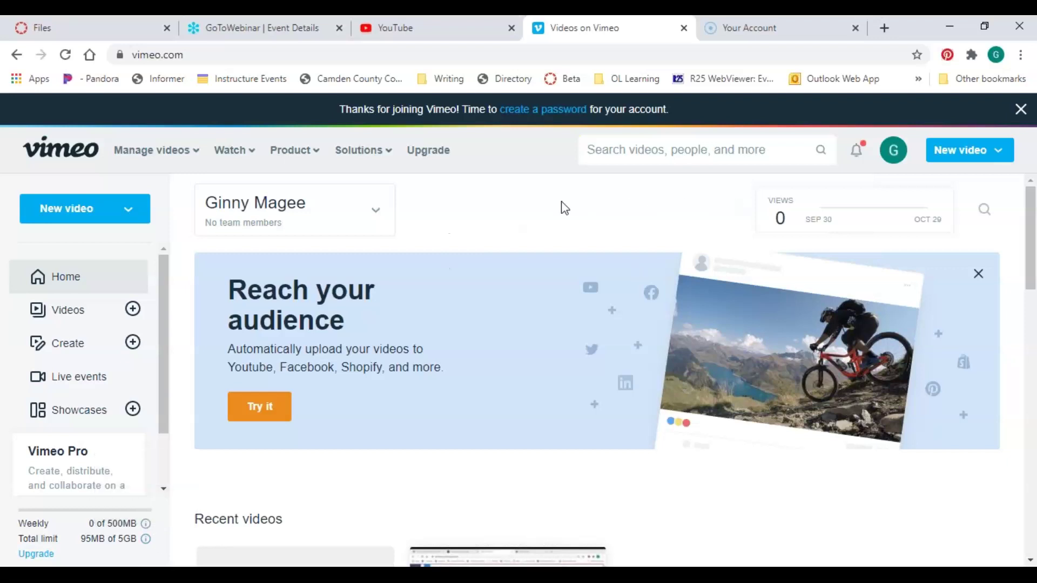
left_click(956, 154)
mouse_move(949, 142)
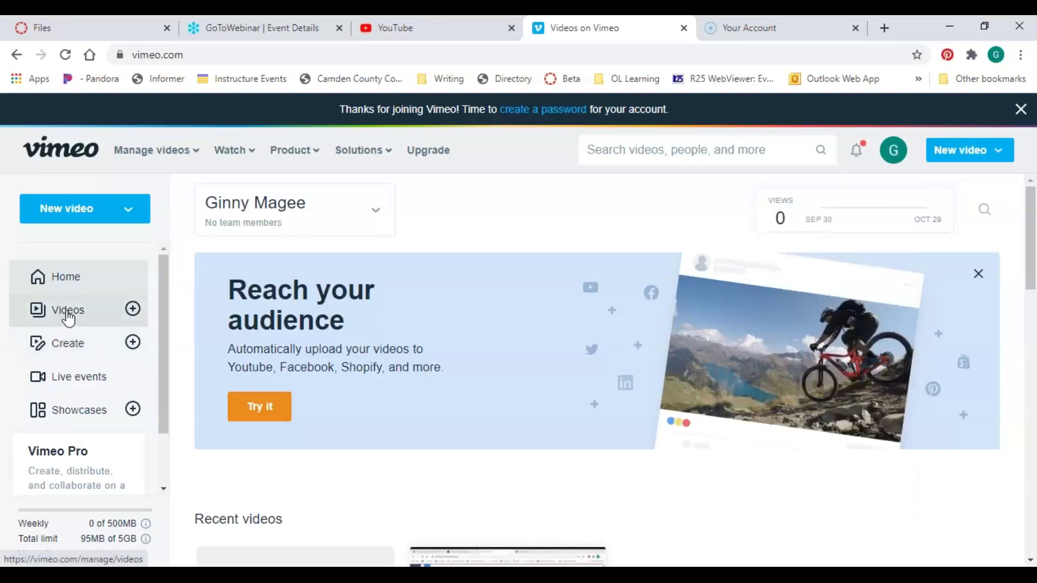
scroll(68, 319, "down", 2)
left_click_drag(162, 410, 167, 317)
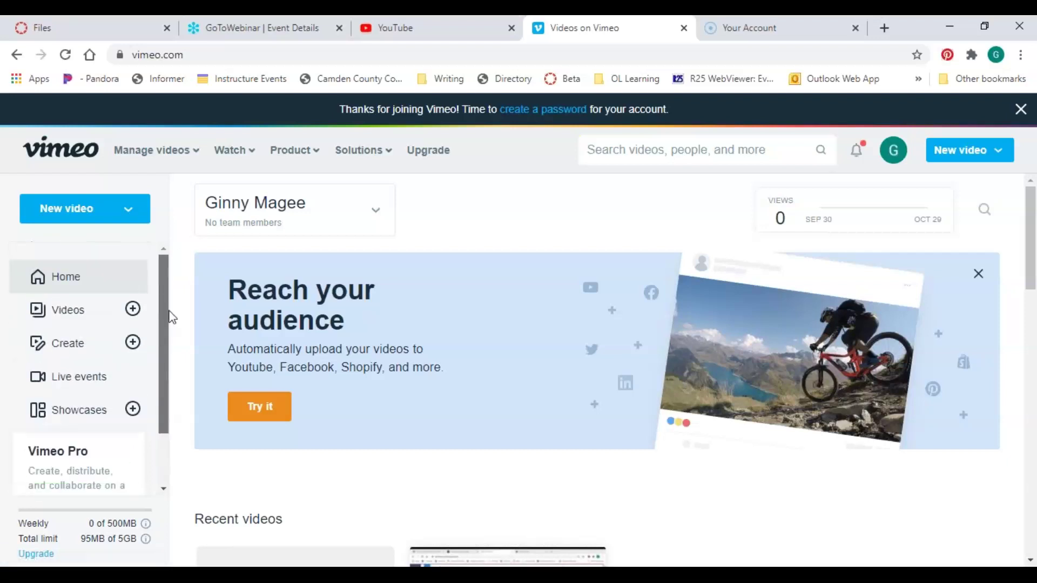
In Videos, check the ••• actions on the 40:36 Canvas training recording, then select it
left_click(70, 309)
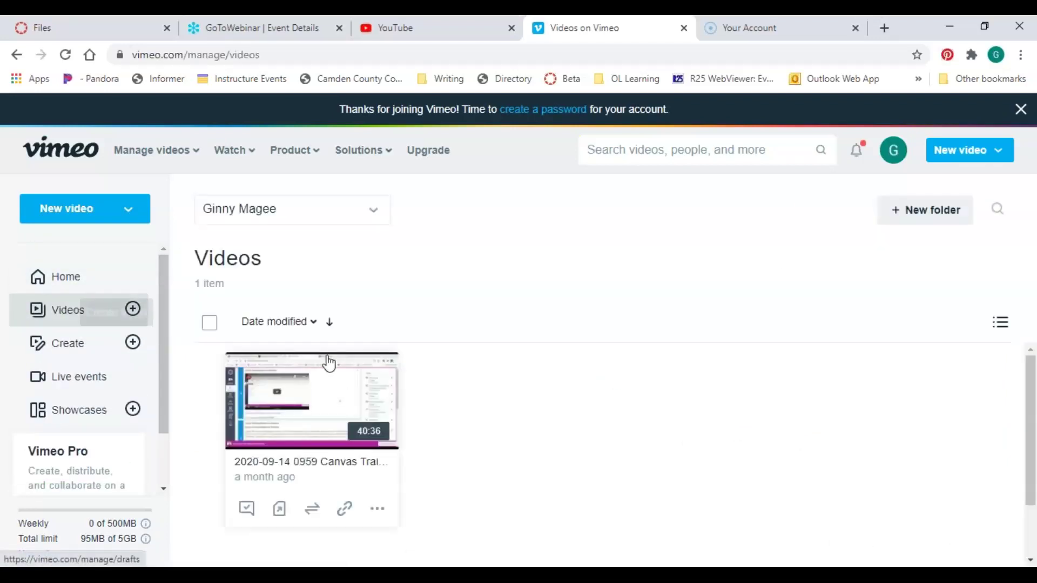
scroll(546, 396, "down", 3)
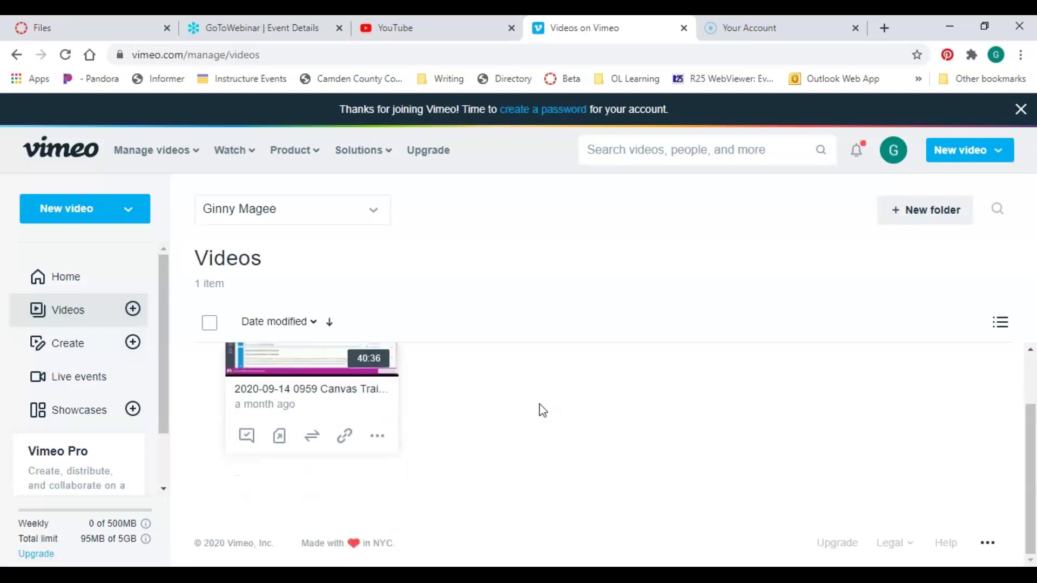
scroll(535, 411, "up", 3)
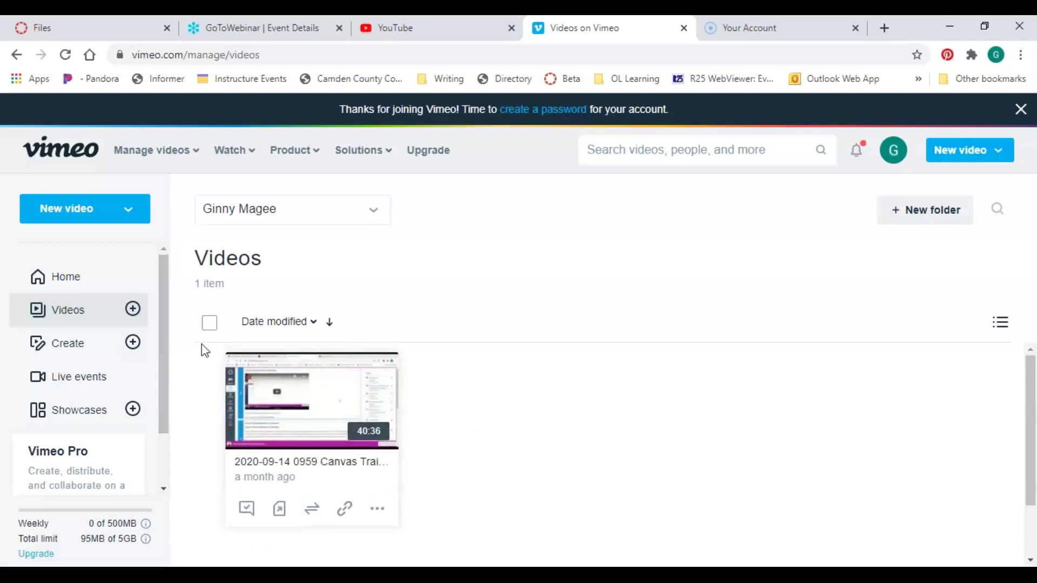
left_click(377, 511)
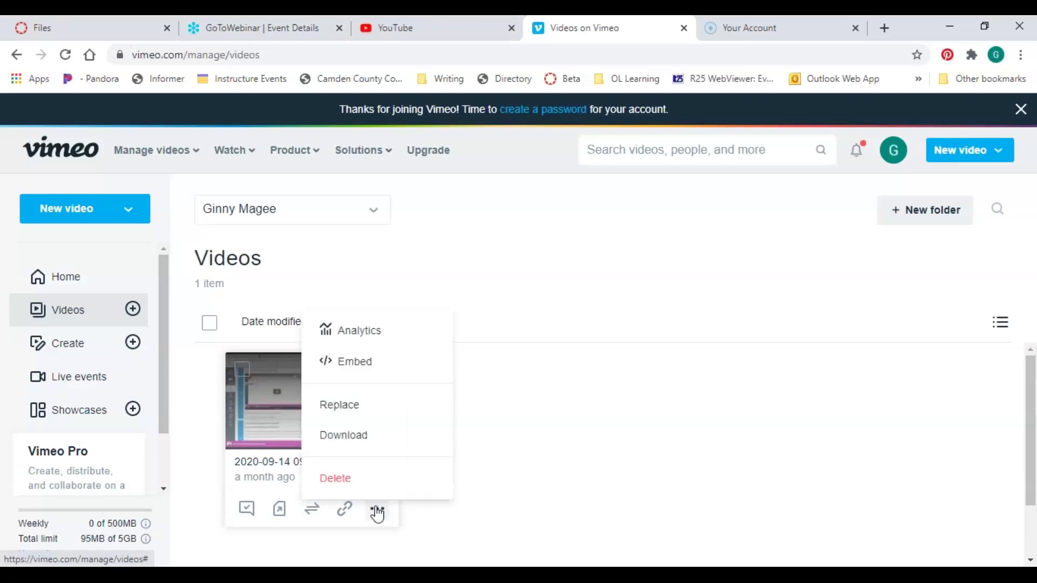
left_click(528, 468)
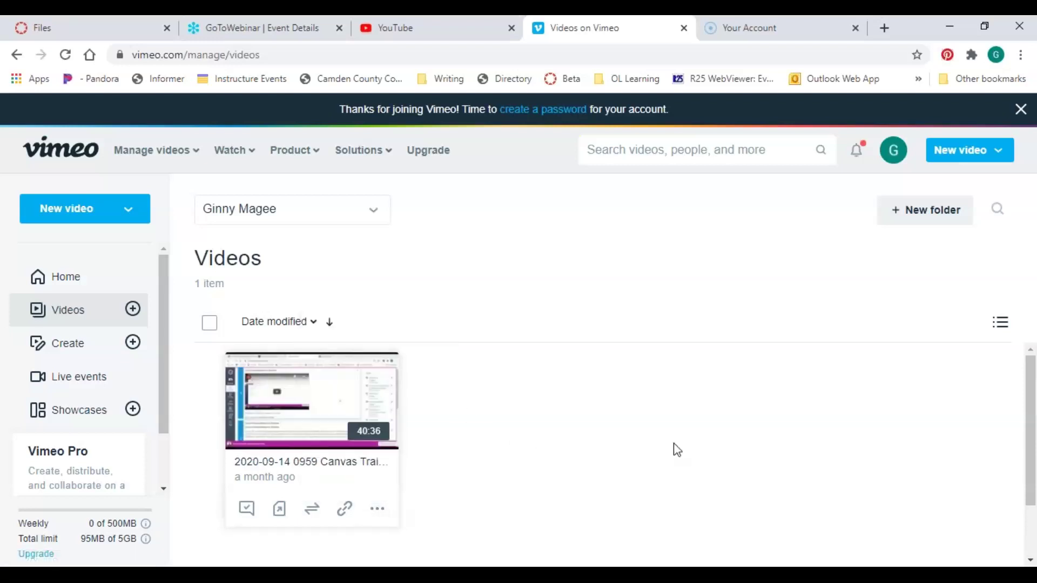
scroll(637, 430, "down", 2)
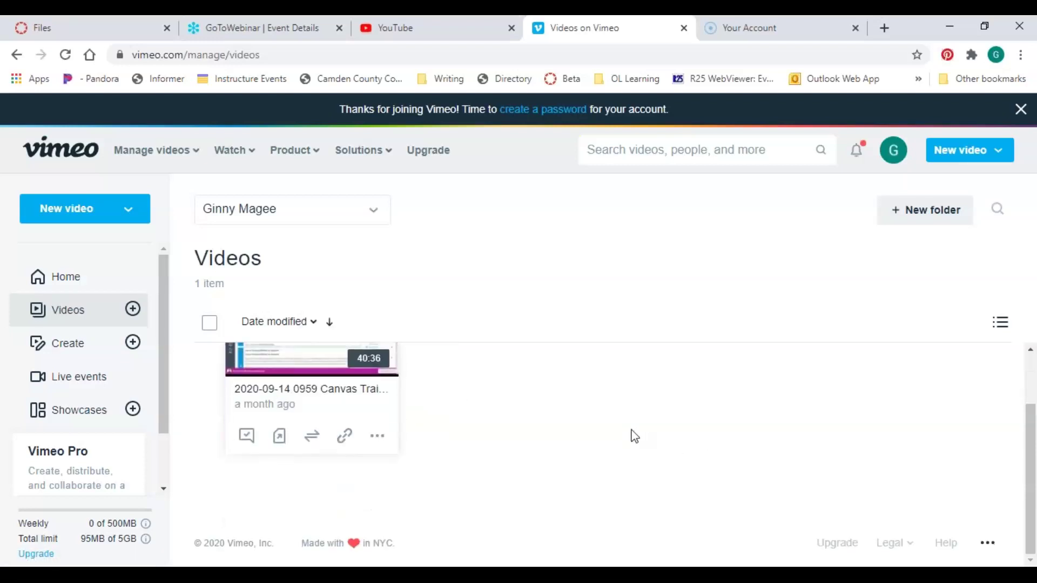
scroll(635, 437, "up", 2)
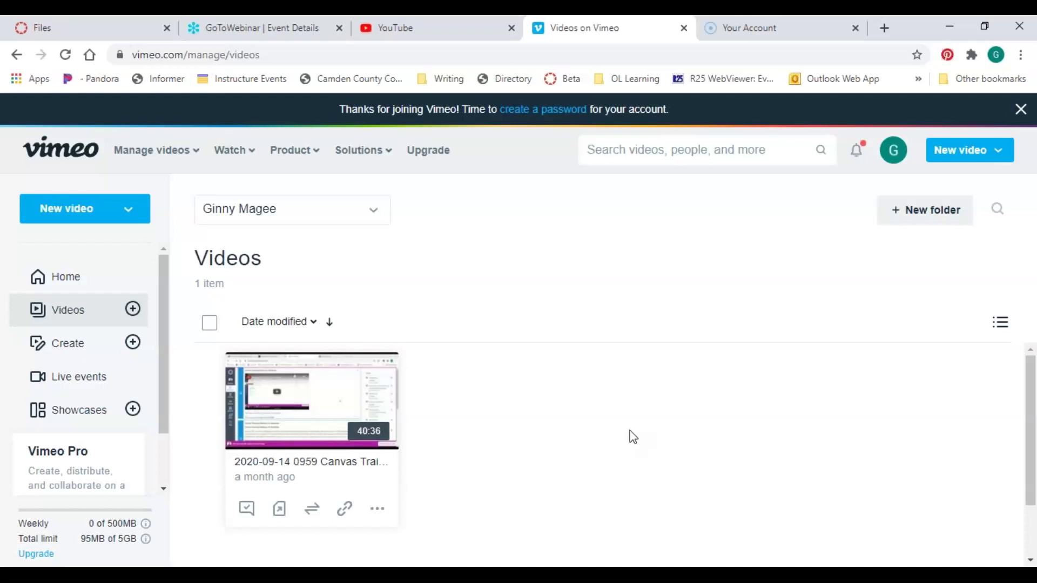
left_click(270, 390)
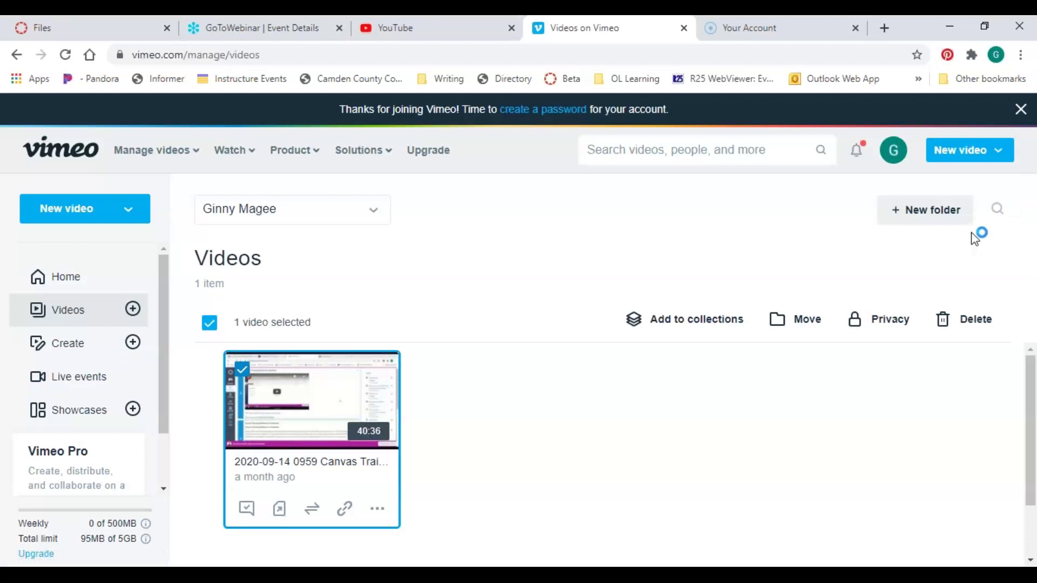
On the upload page, set privacy to 'Only people I choose can see this video', leaving user names empty
left_click(954, 155)
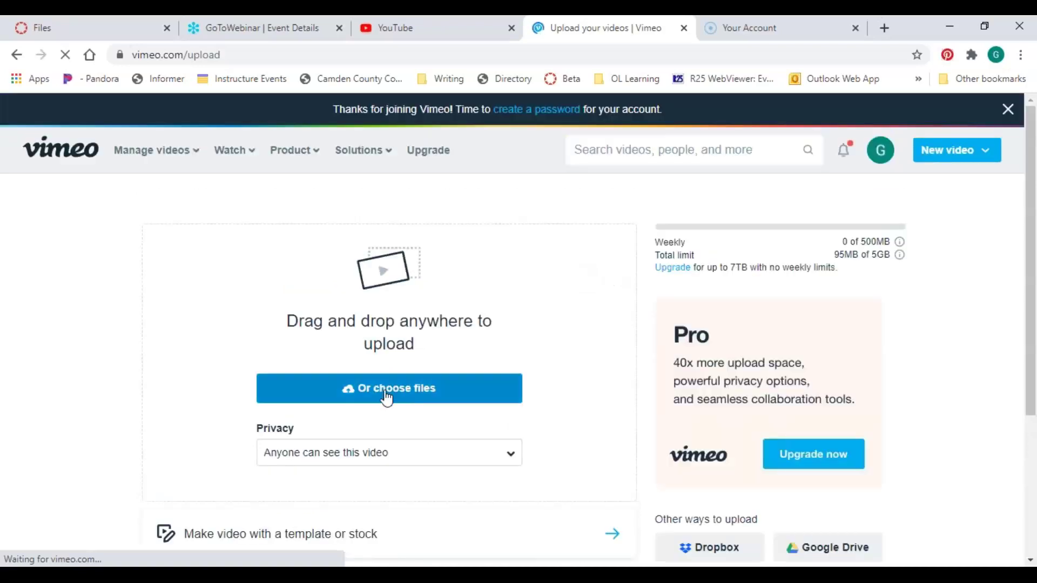
left_click(351, 461)
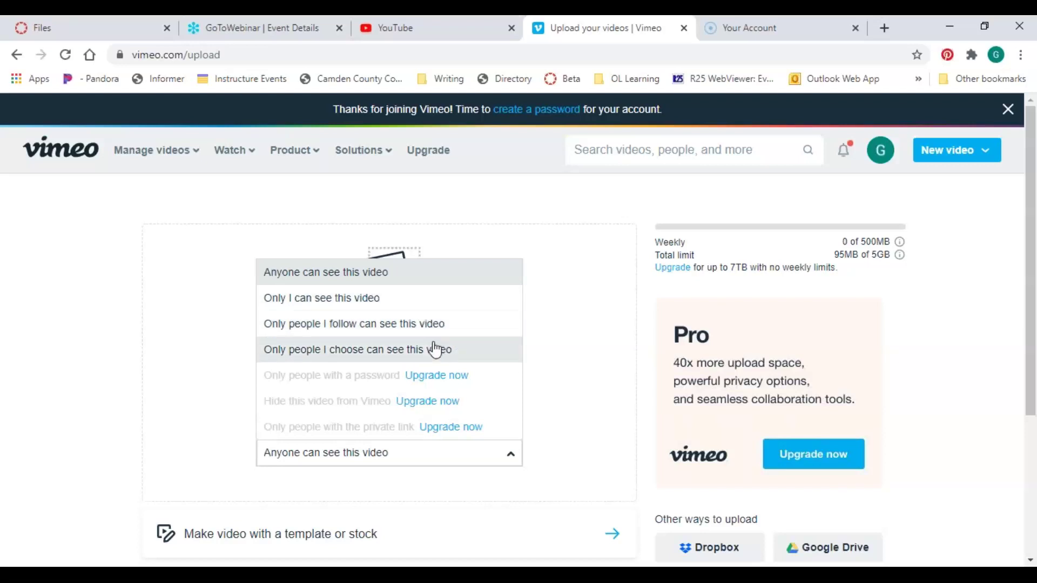
left_click(367, 361)
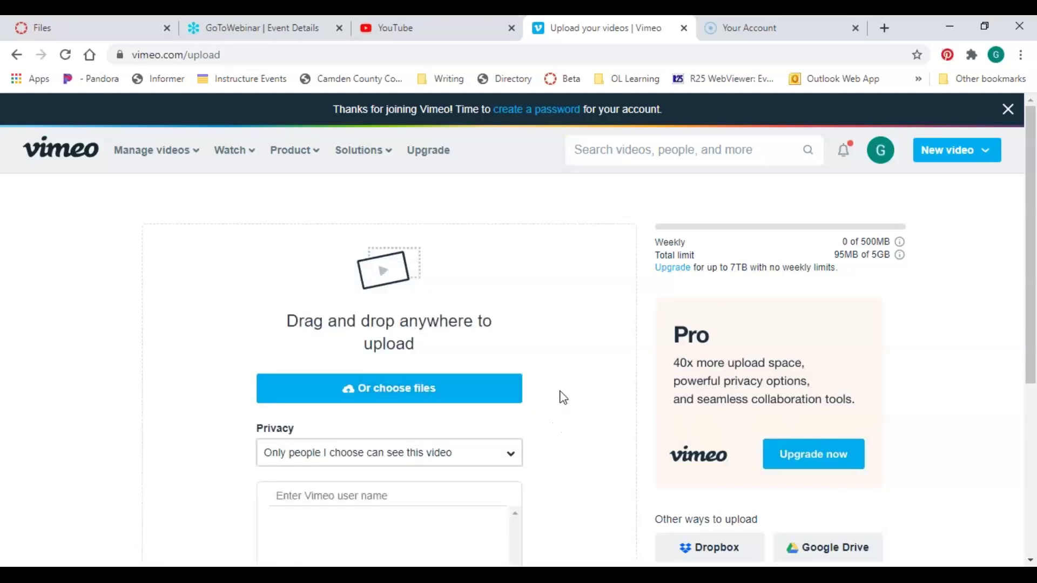
scroll(560, 392, "down", 3)
left_click(437, 394)
scroll(560, 371, "up", 2)
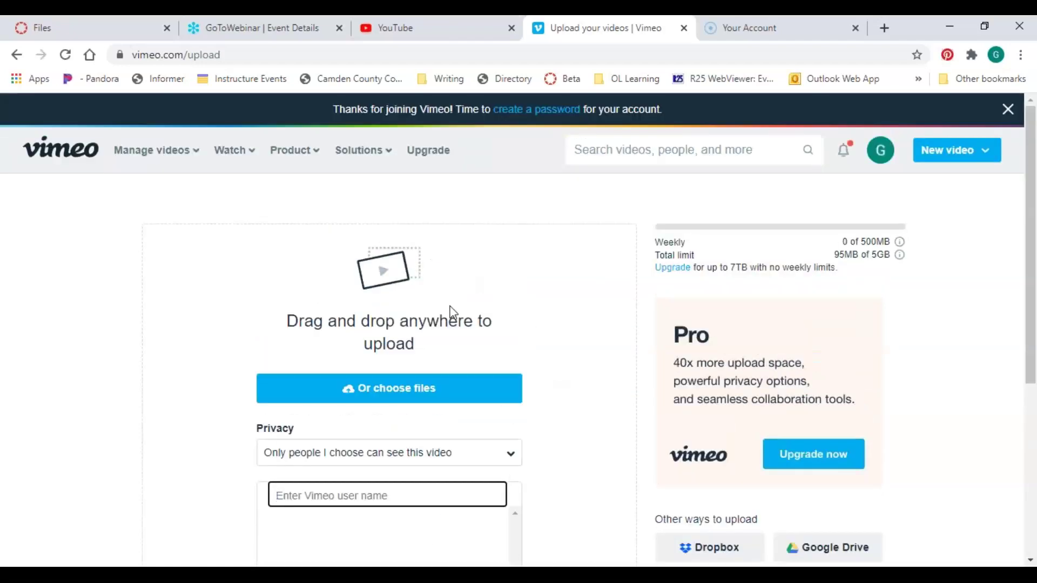
left_click(545, 297)
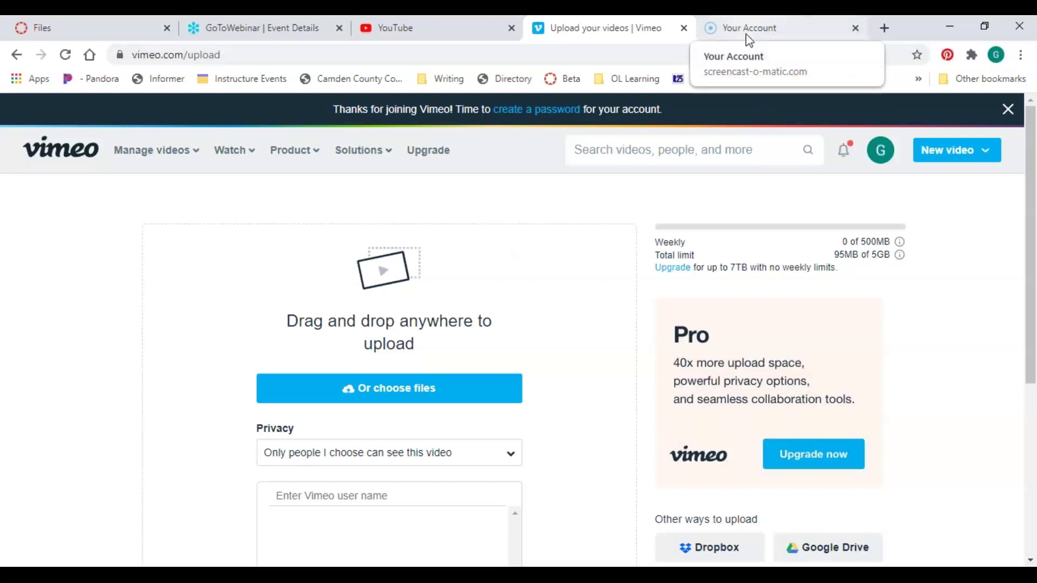
left_click(740, 19)
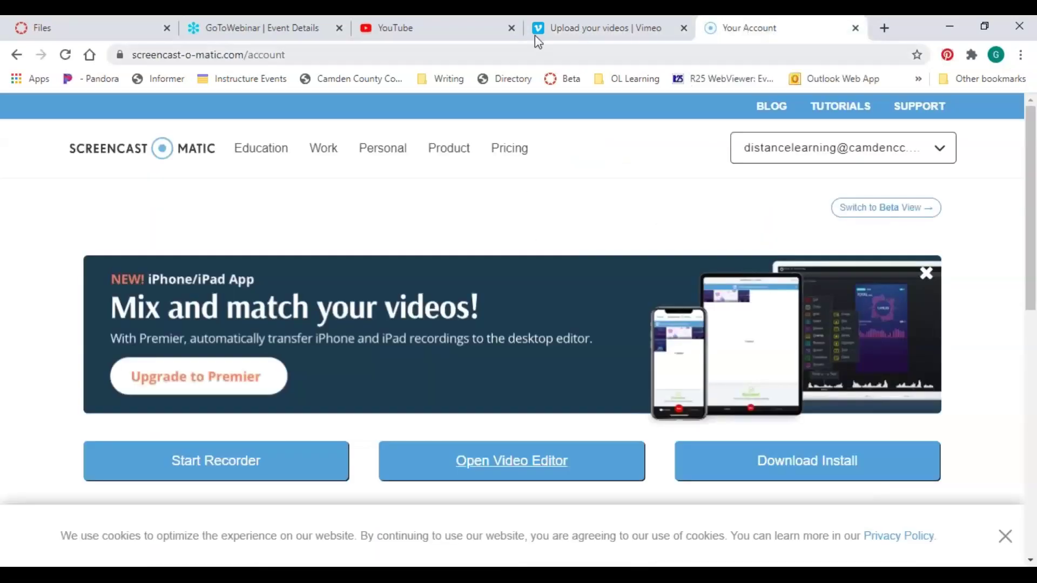
left_click(574, 25)
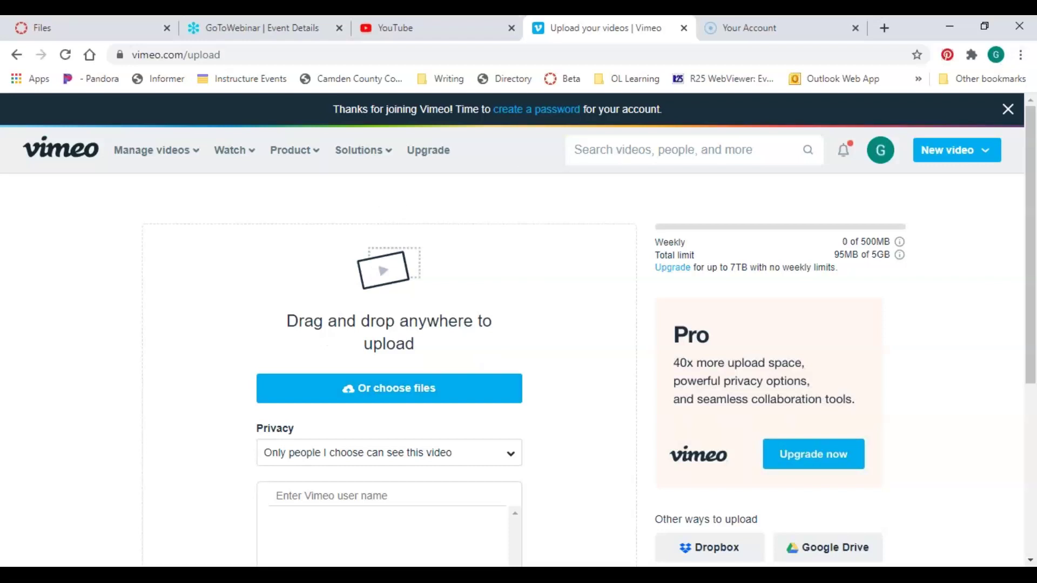
Switch from the browser back to the full-screen 'Video hosting: YouTube (Pros)' slide
left_click(1017, 65)
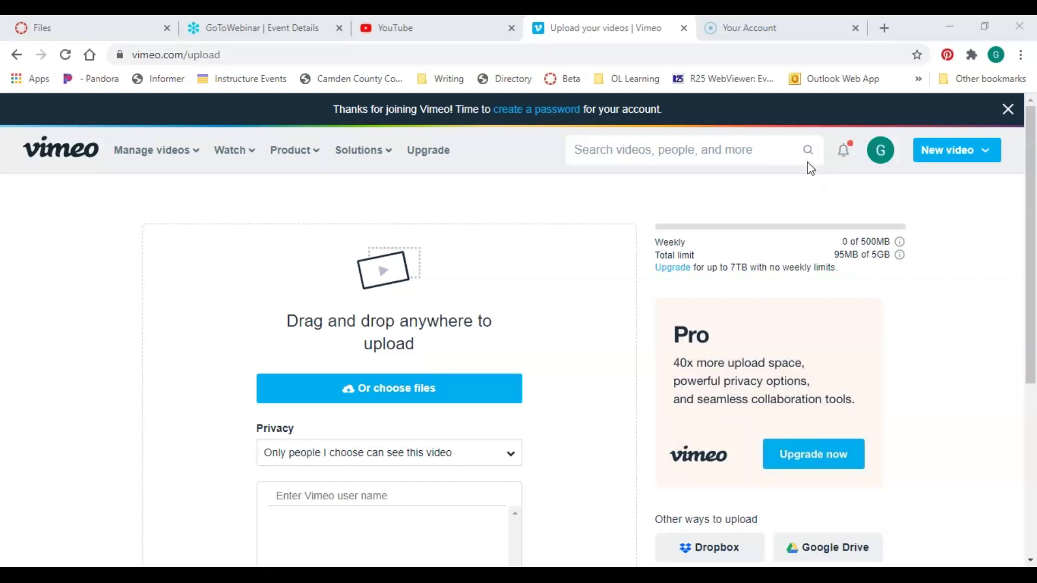
key("alt+Tab")
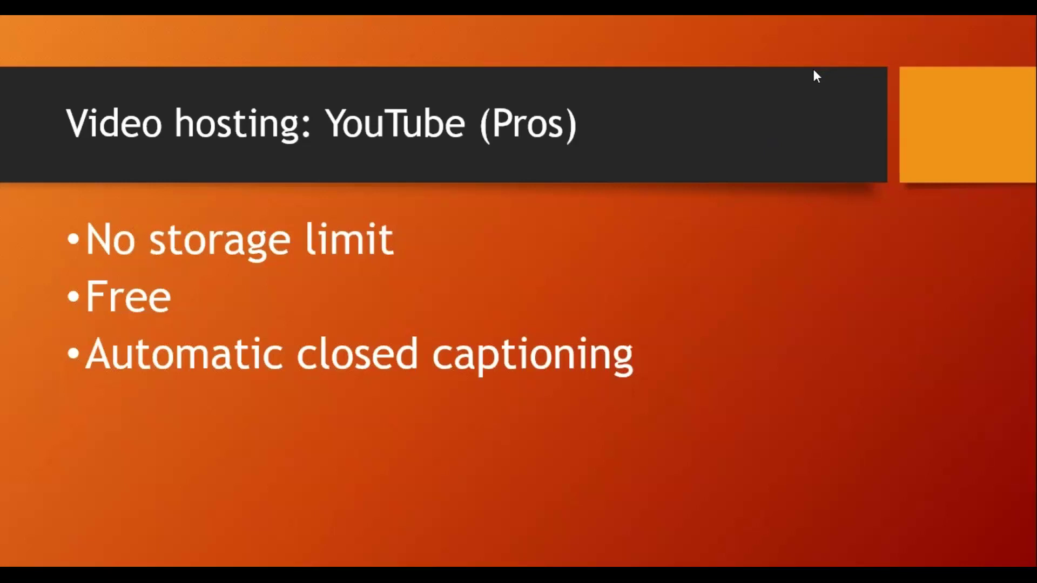
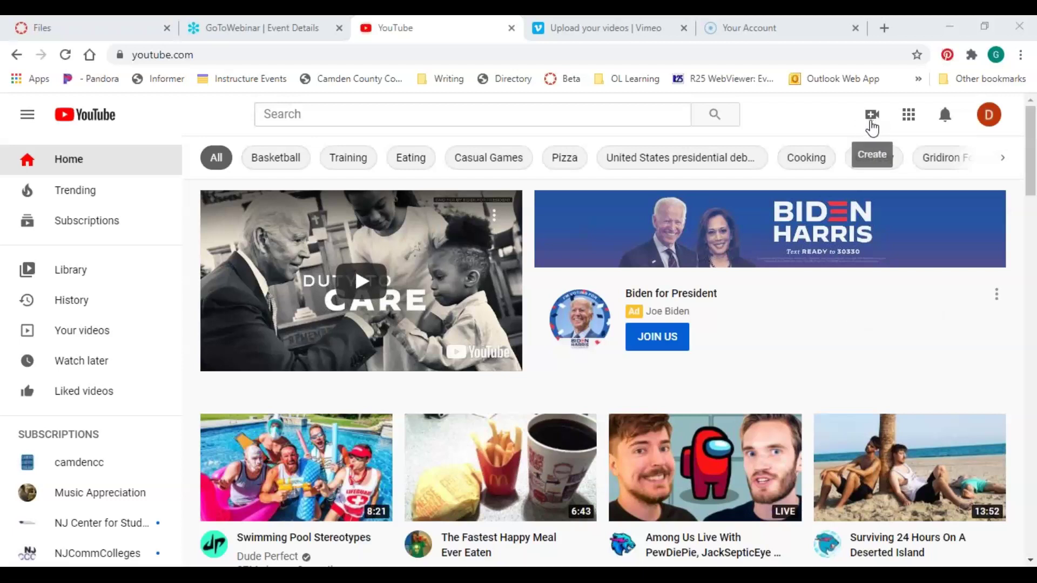
Start a new YouTube video upload from the Create menu and open the file picker
left_click(872, 127)
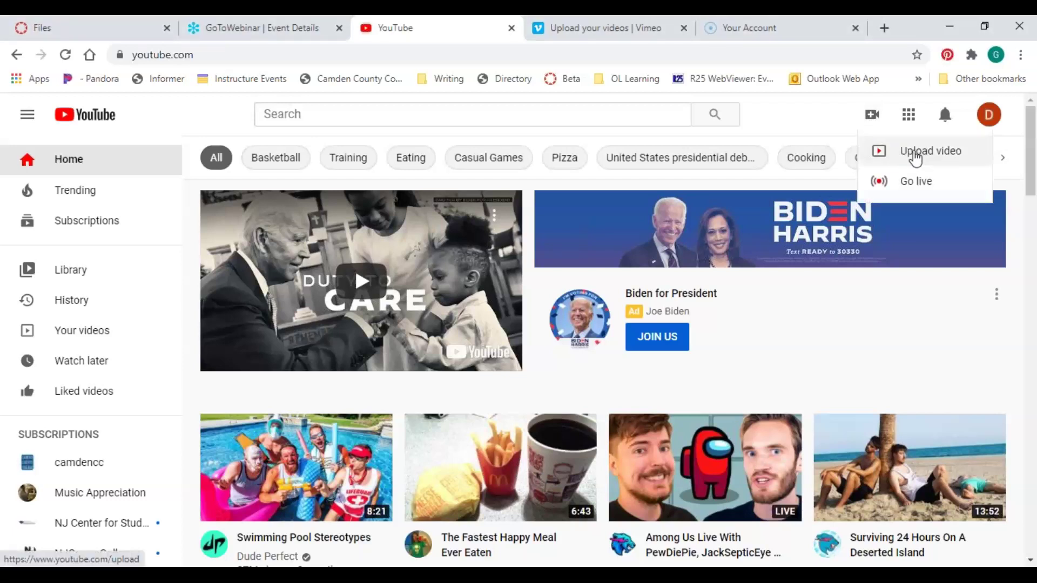
left_click(916, 154)
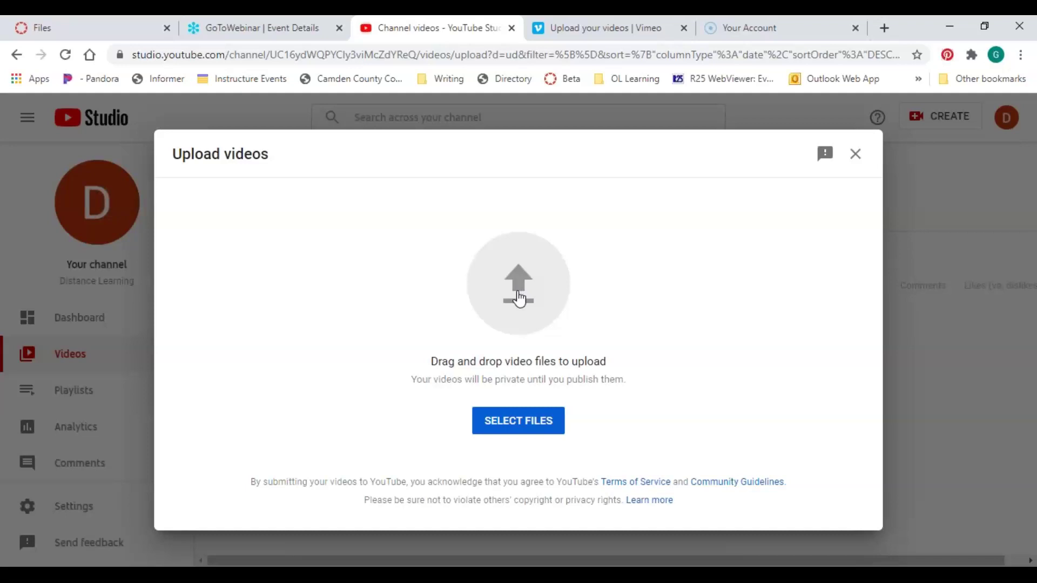
left_click(519, 299)
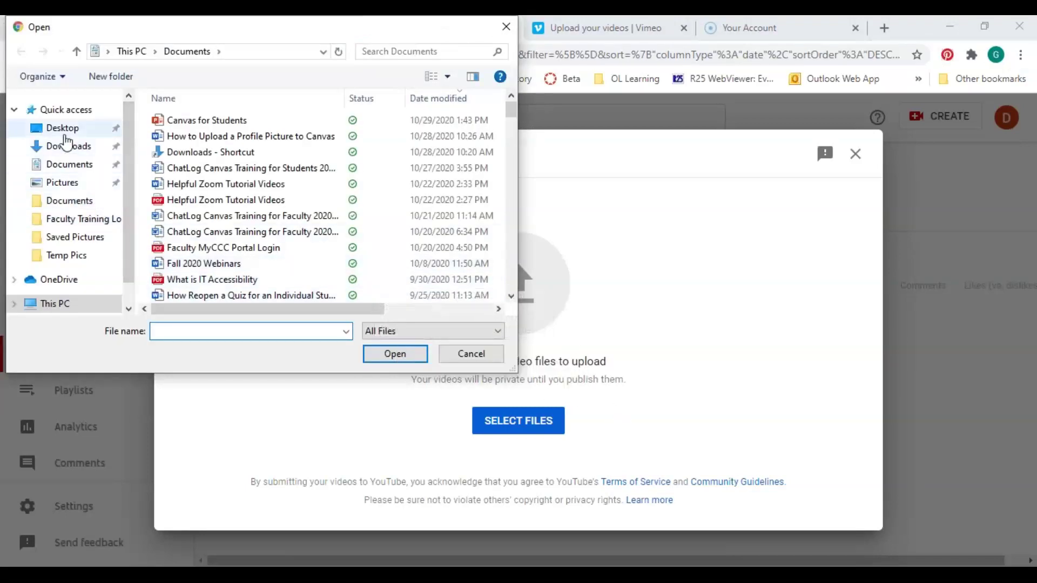
Upload zoom_0 from Documents > Zoom > 2020-10-22 15.39.27 meeting folder
left_click(63, 129)
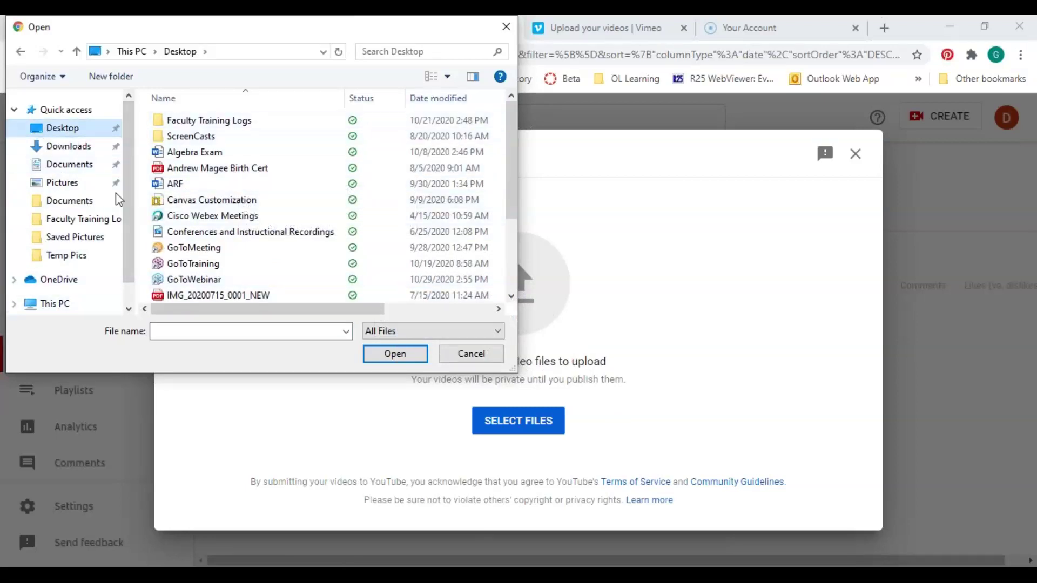
left_click(64, 171)
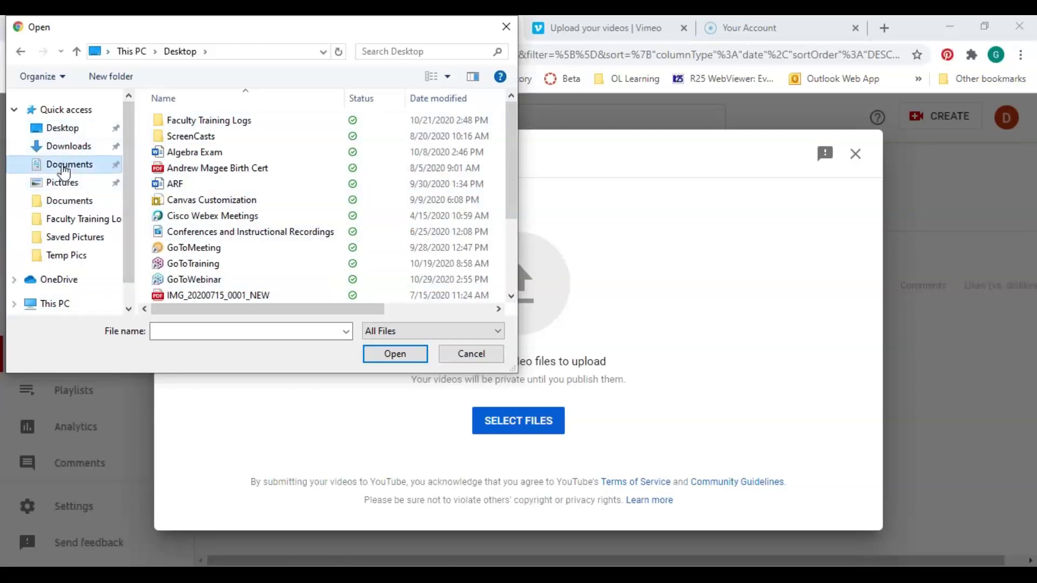
left_click_drag(512, 104, 517, 273)
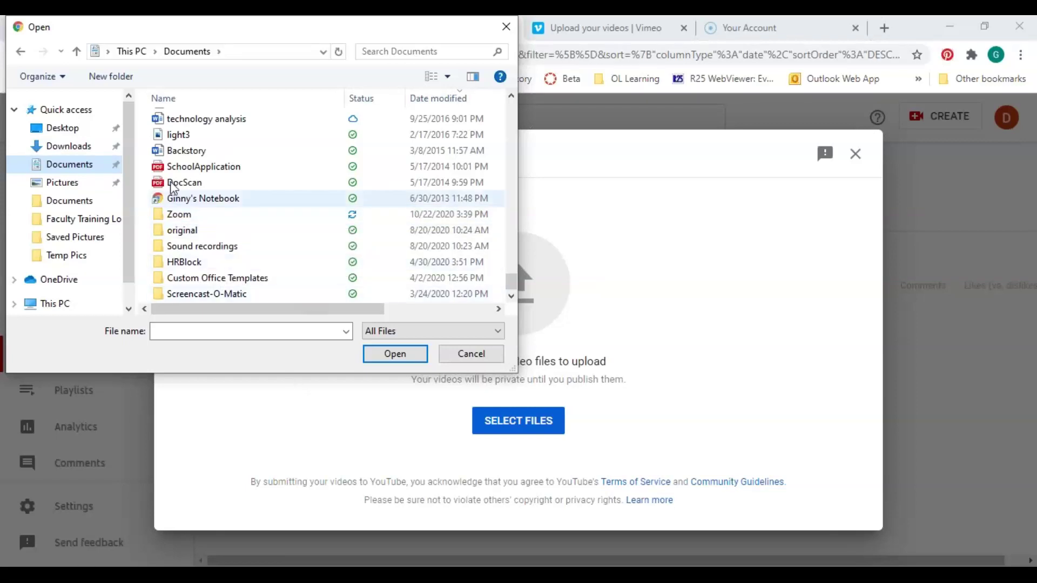
double_click(185, 219)
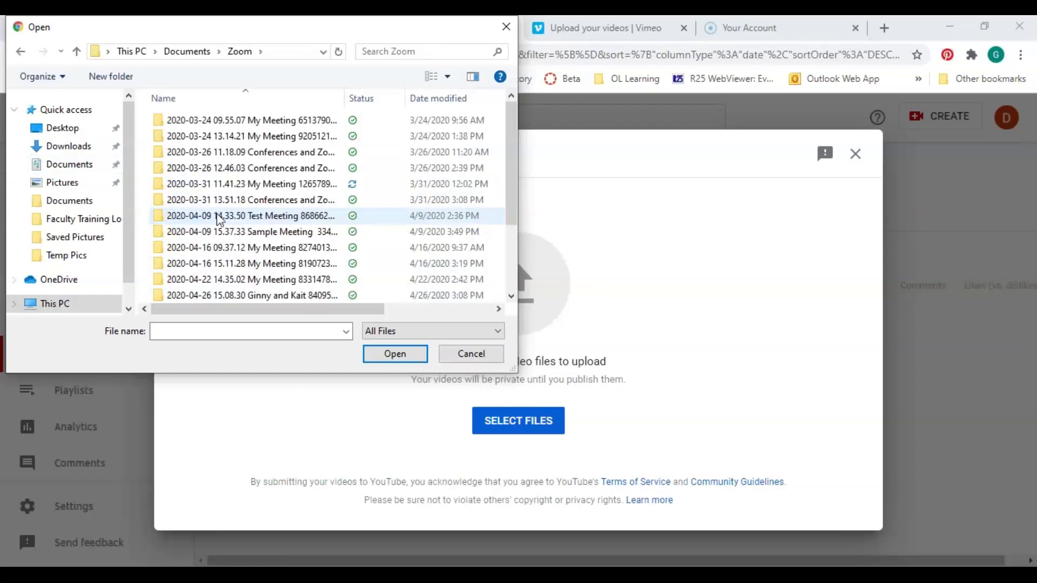
left_click_drag(512, 111, 517, 176)
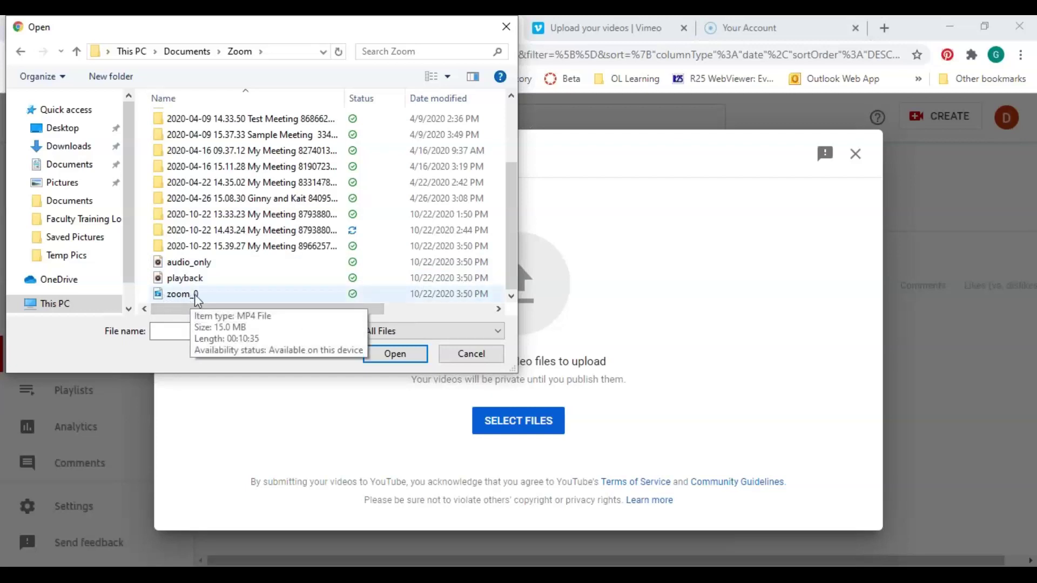
double_click(219, 247)
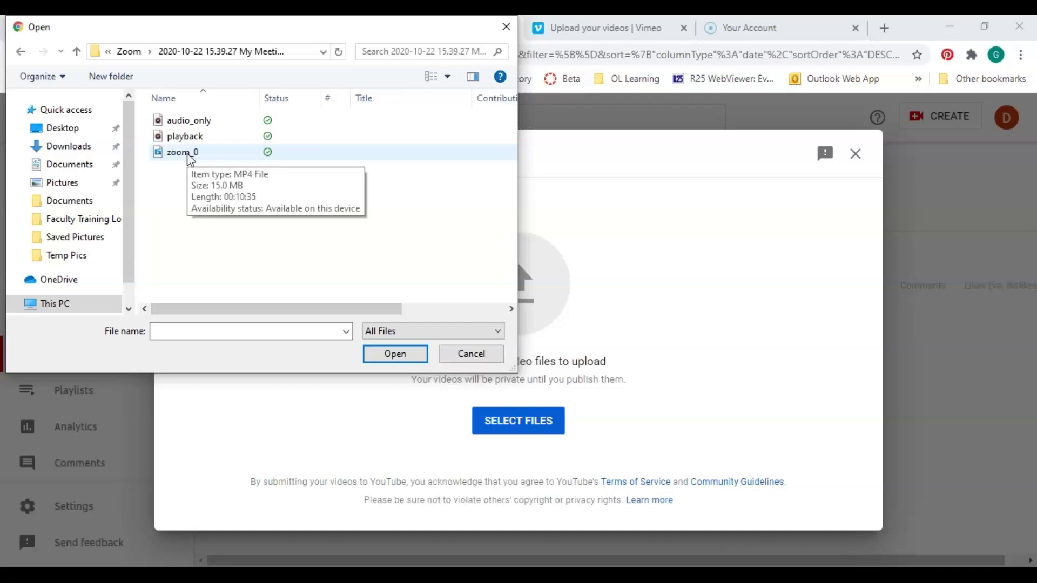
double_click(190, 154)
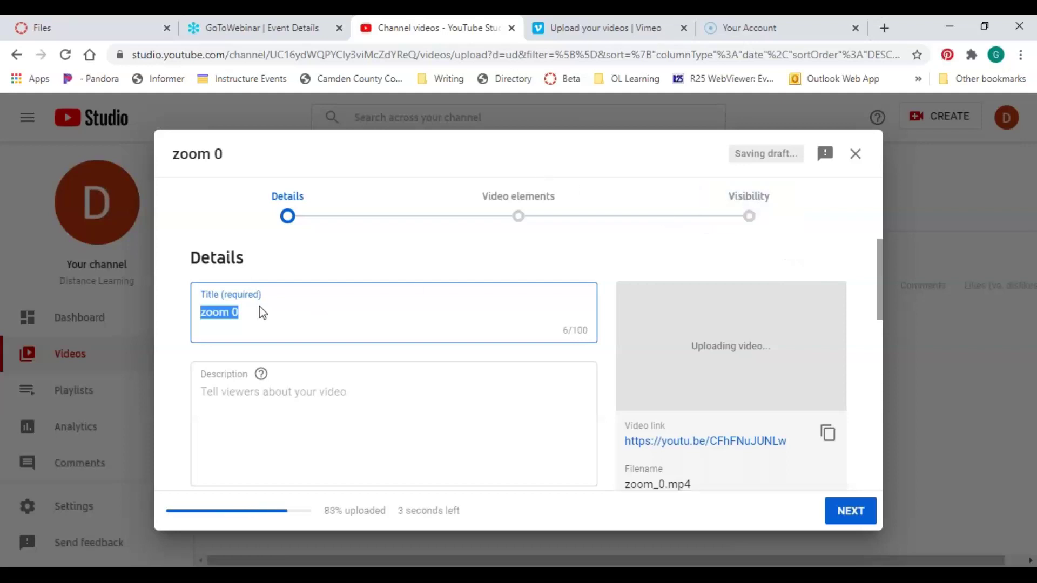
Replace the 'zoom 0' title with 'How to replicate a course'
left_click_drag(258, 313, 159, 299)
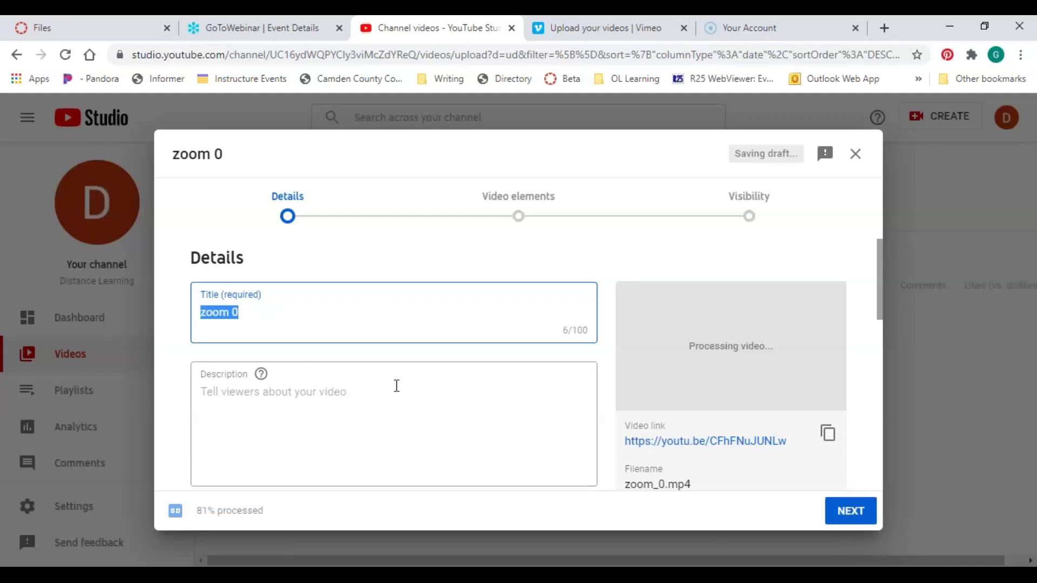
type("How")
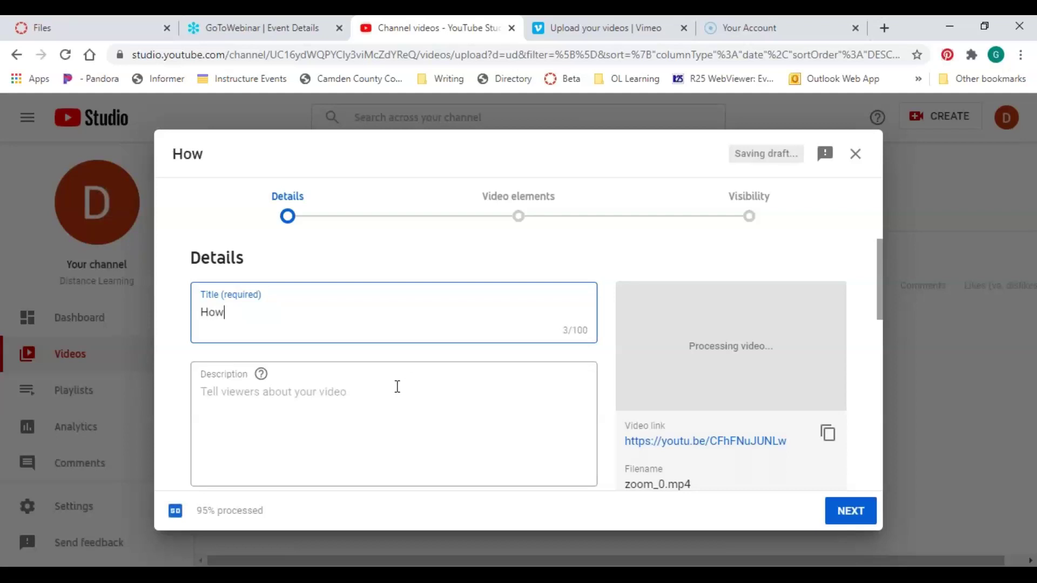
type(" to replica")
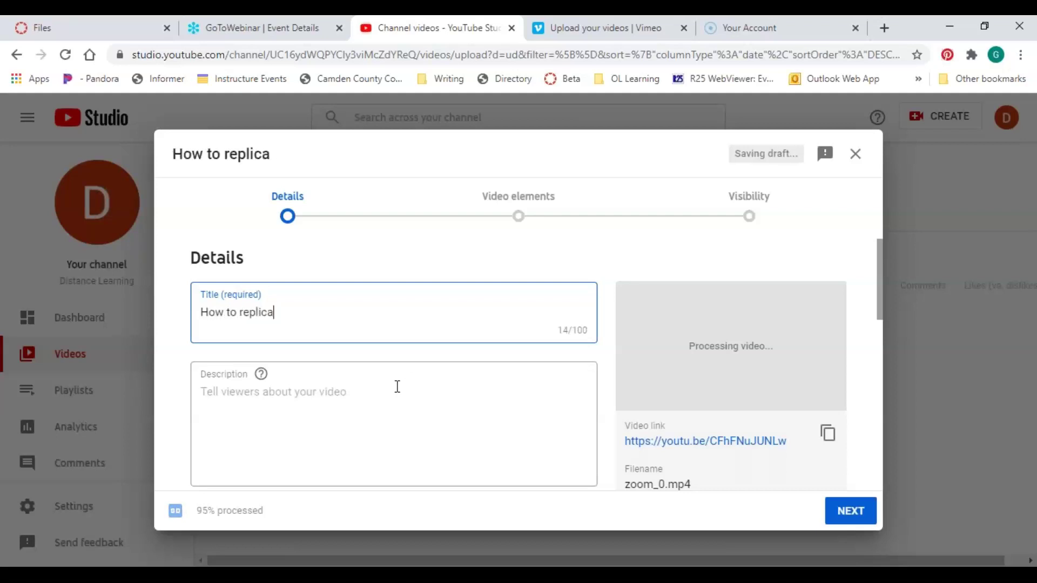
type("te a course")
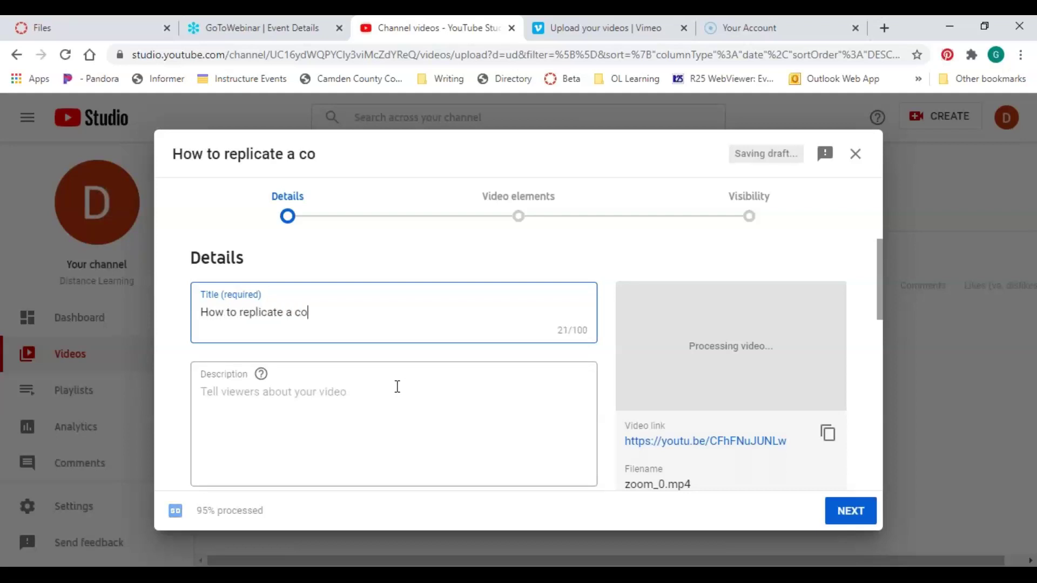
left_click(403, 434)
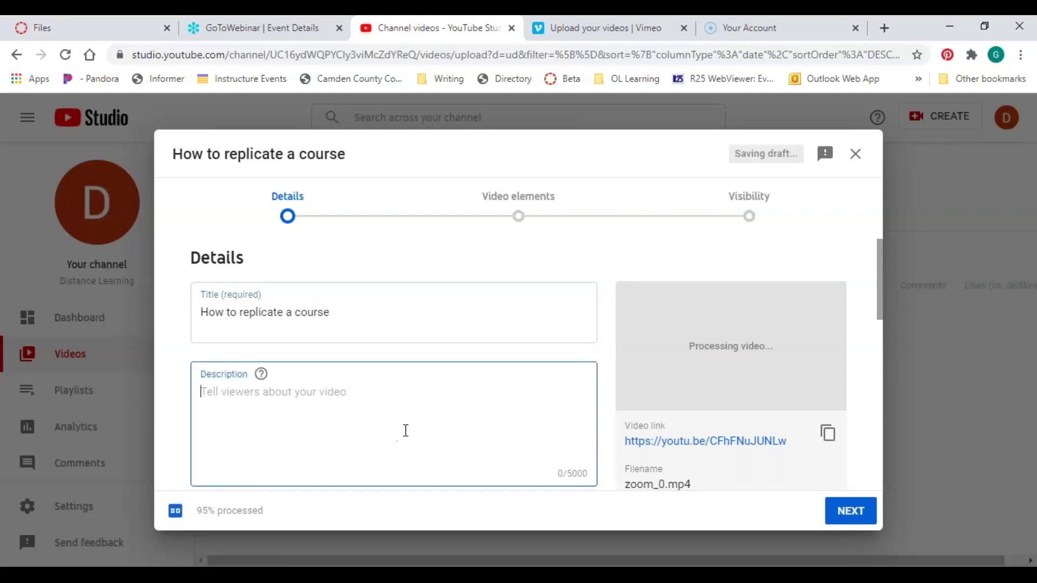
Mark the video 'No, it's not made for kids' and continue to Video elements
scroll(363, 398, "down", 2)
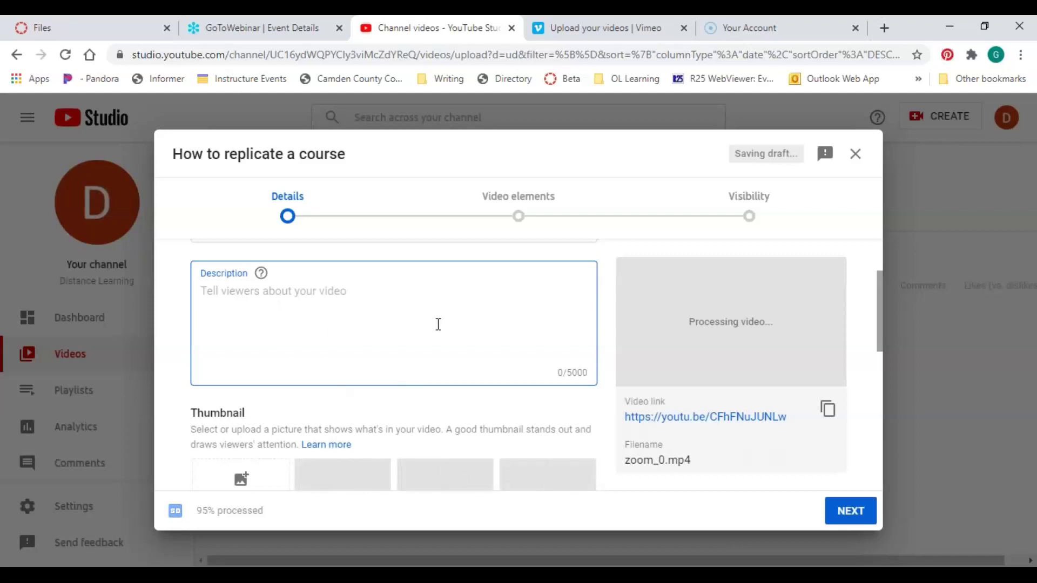
scroll(438, 326, "down", 4)
scroll(440, 330, "down", 3)
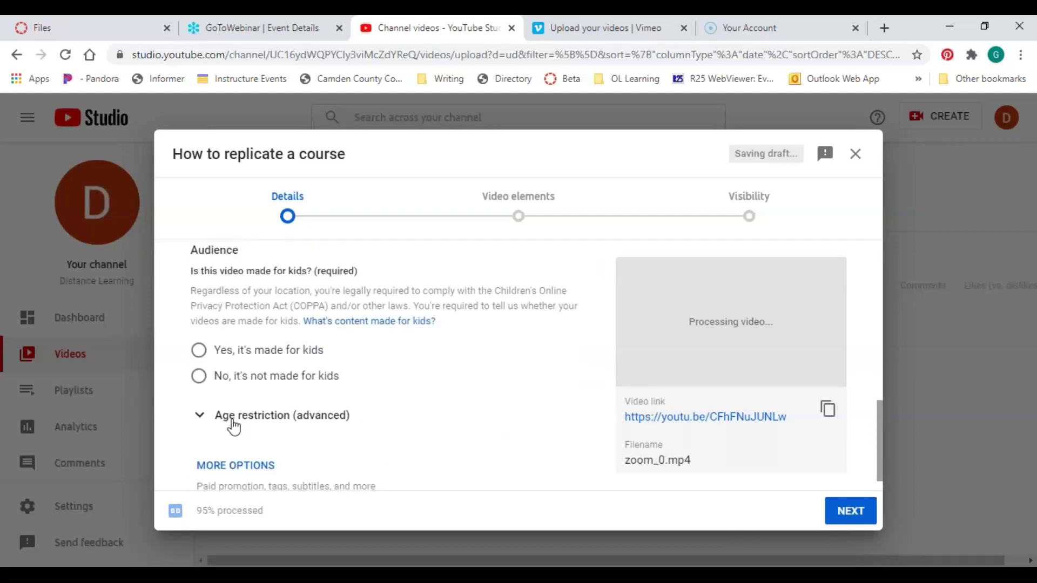
left_click(199, 376)
scroll(440, 429, "up", 4)
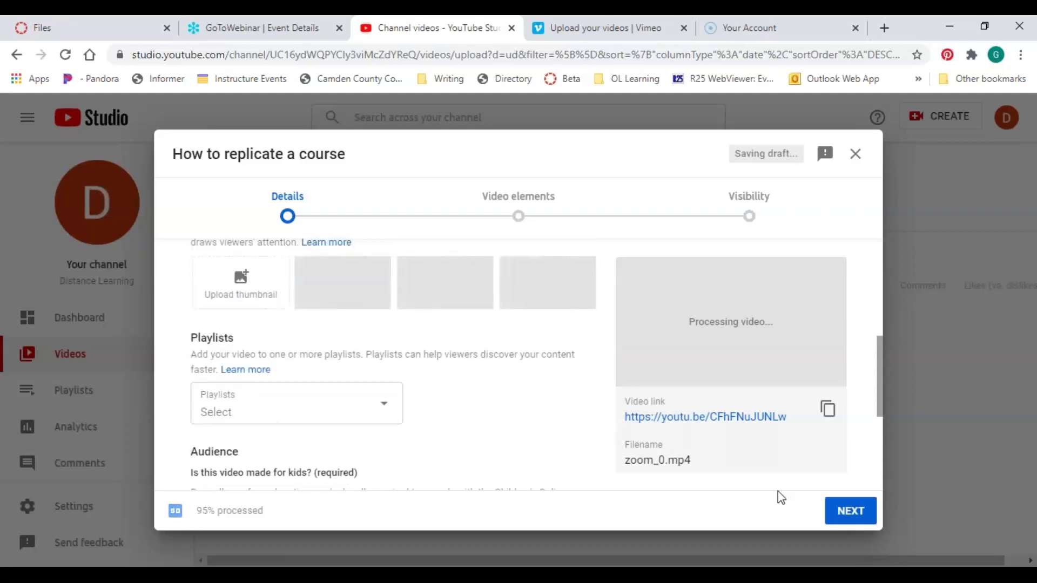
left_click(857, 514)
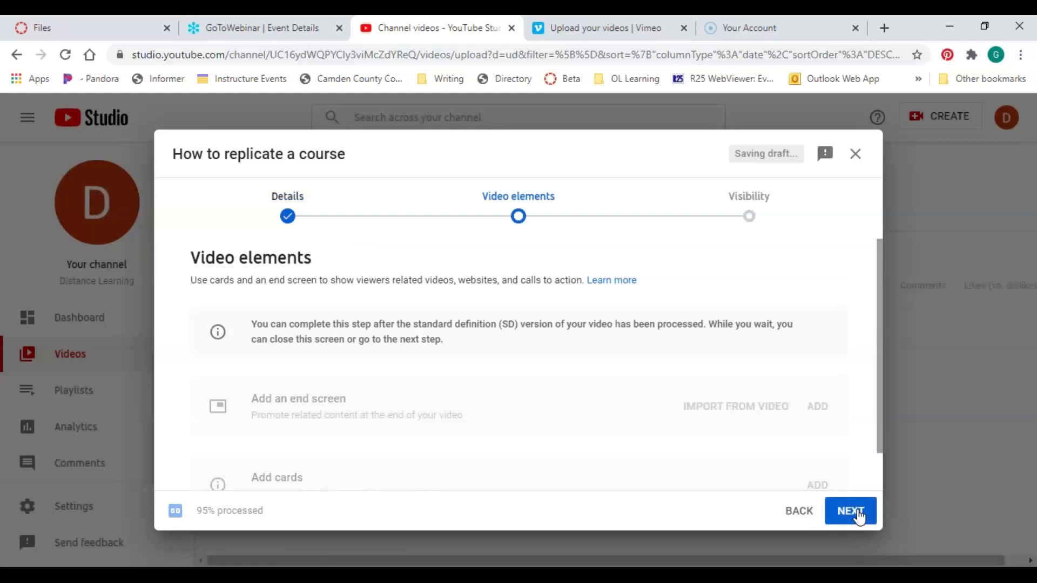
Move past Video elements to the upload's Visibility options
left_click(859, 515)
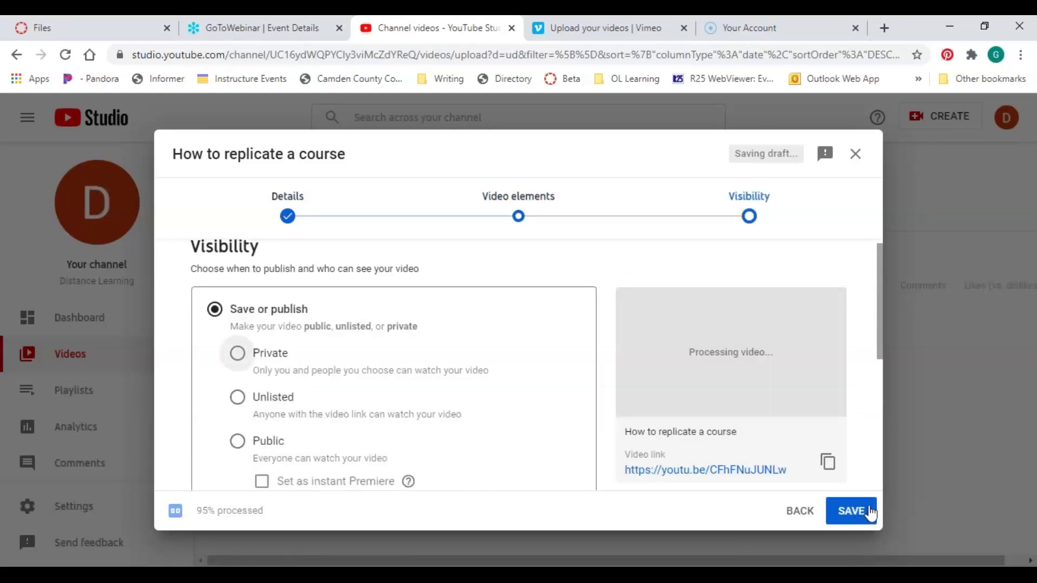
scroll(387, 308, "down", 2)
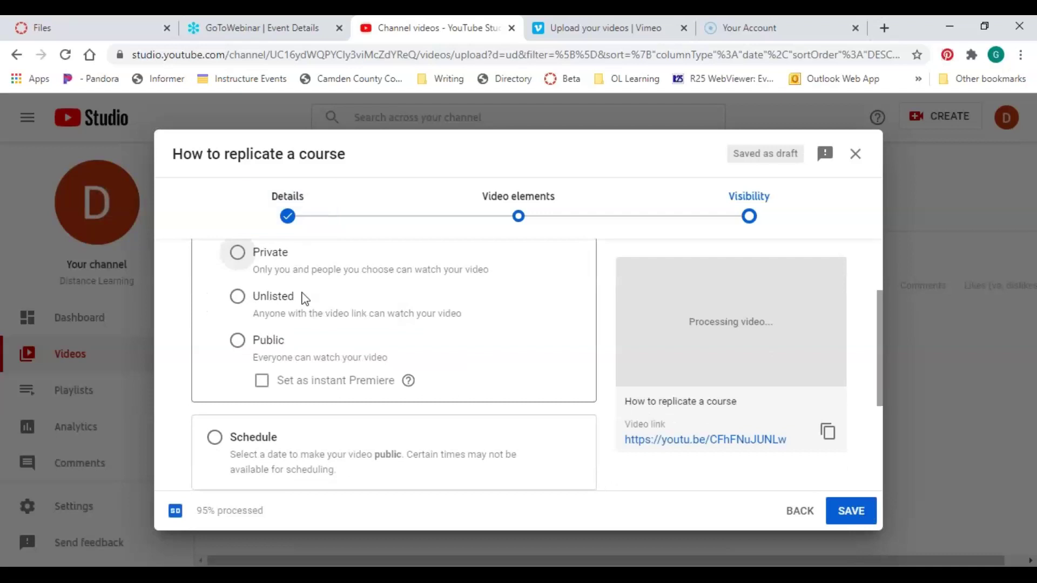
scroll(301, 296, "up", 2)
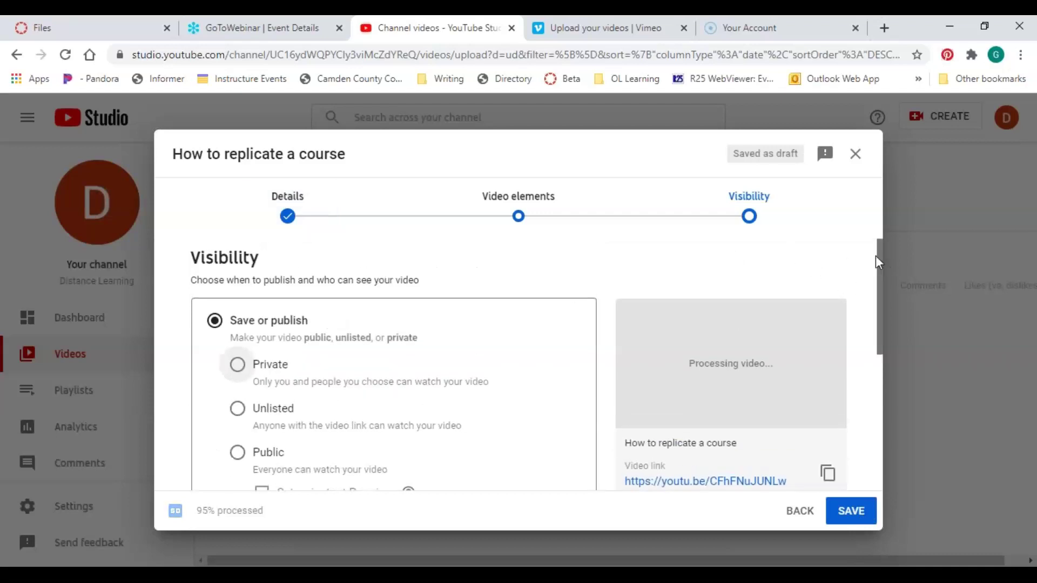
scroll(845, 295, "down", 1)
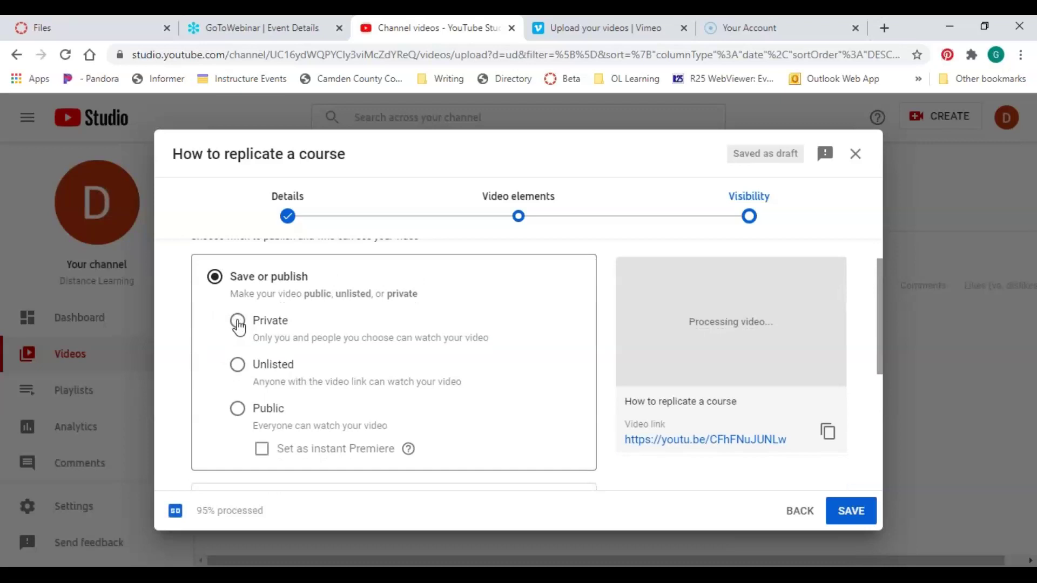
Set the video's visibility to Unlisted and save it
left_click(238, 322)
left_click(237, 366)
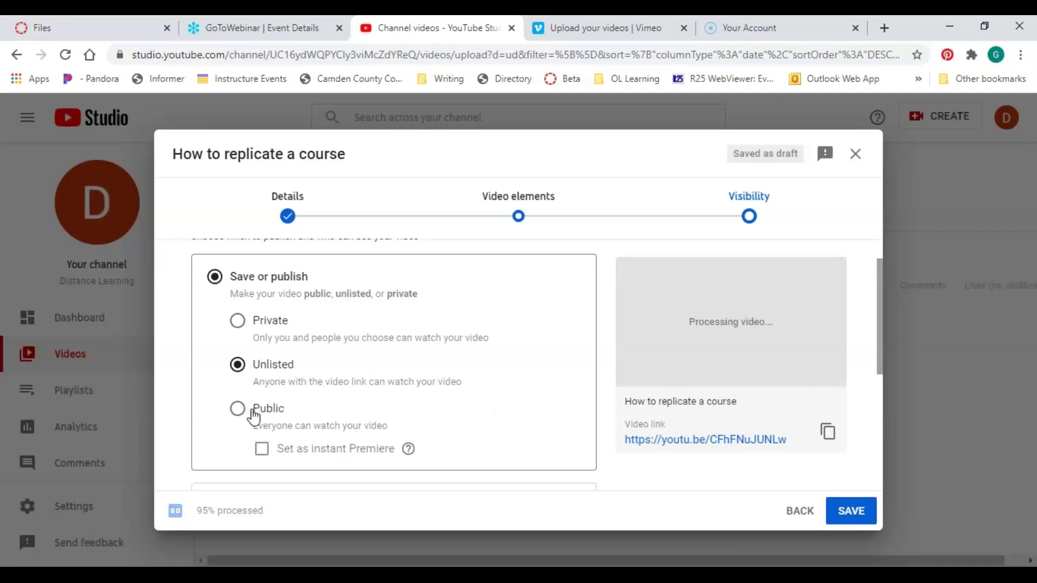
left_click(252, 417)
left_click(238, 365)
left_click(862, 523)
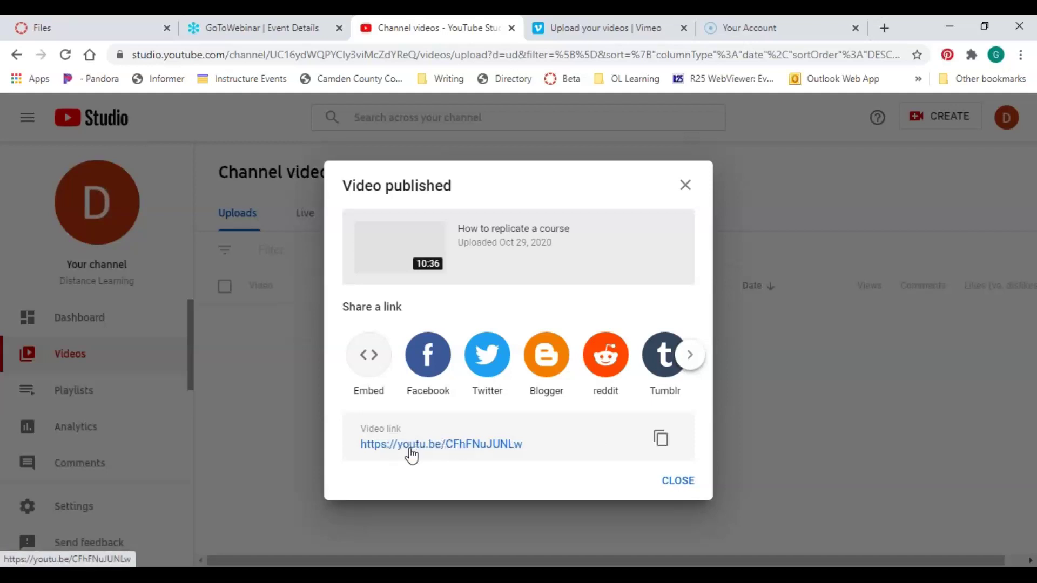
right_click(410, 449)
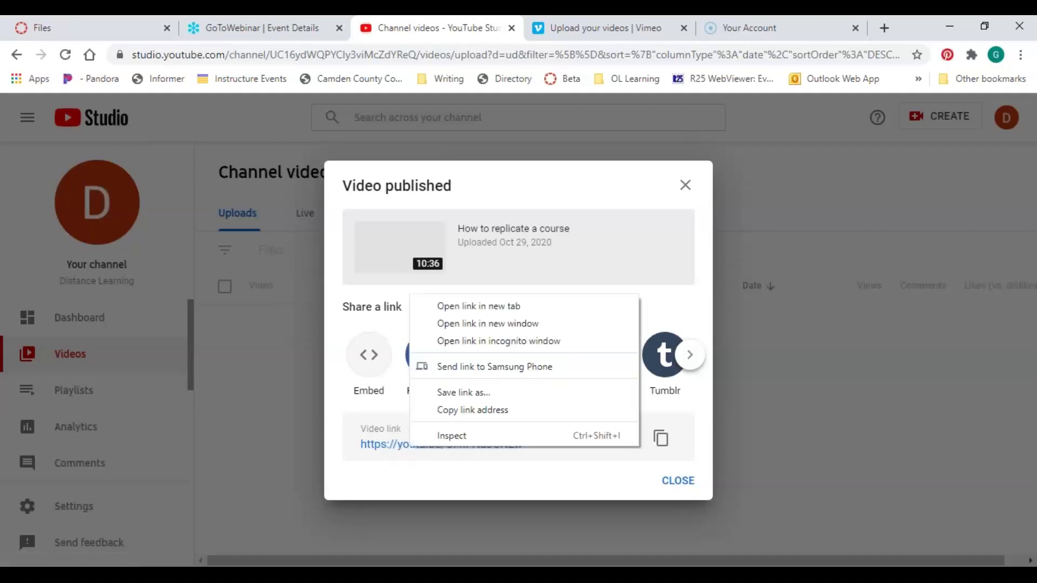
Copy the youtu.be link, close the published notice, and go to the Canvas Dashboard
left_click(448, 415)
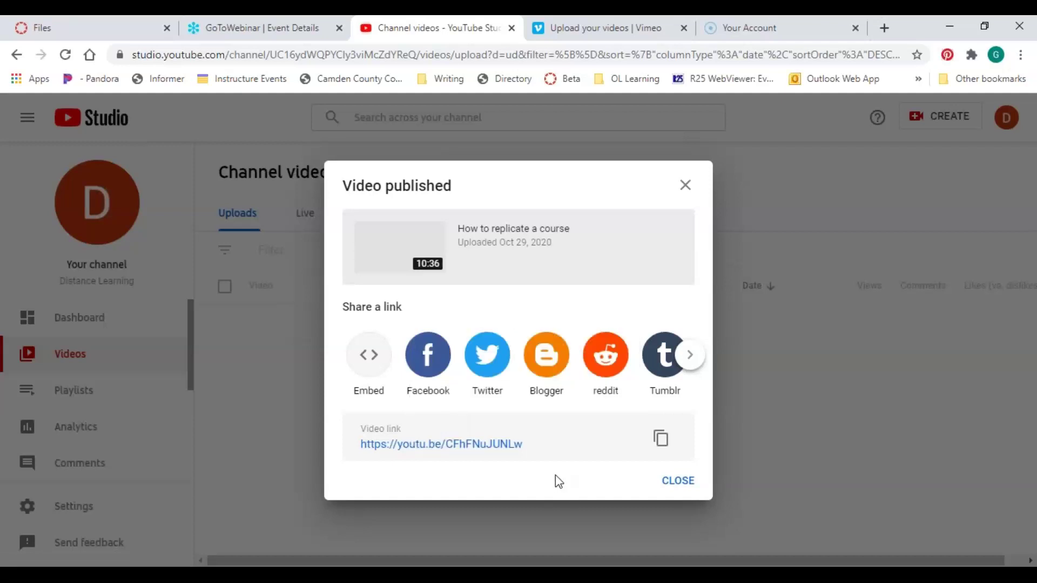
left_click(685, 481)
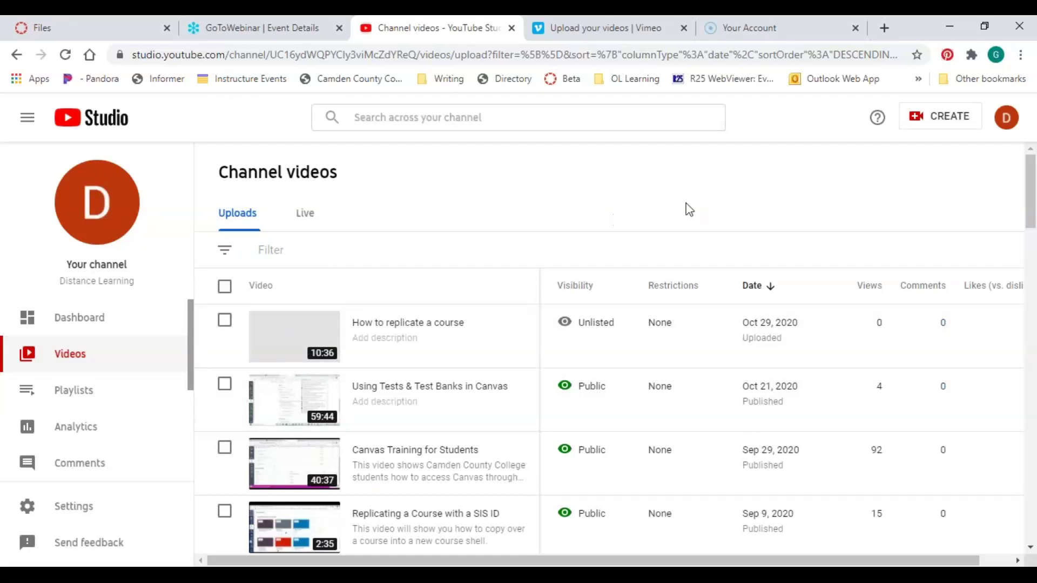
left_click(65, 22)
left_click(21, 289)
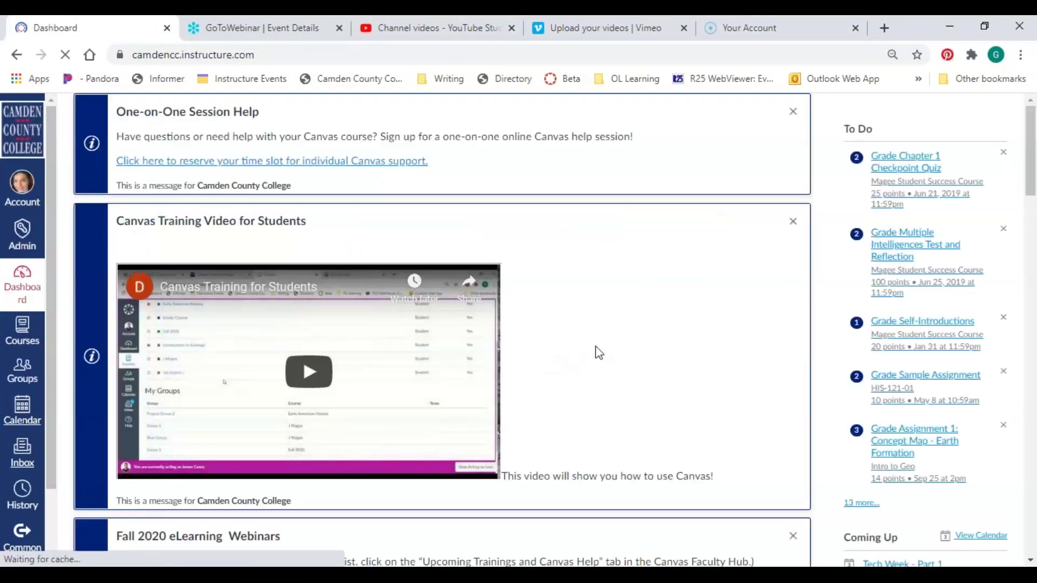
Open the Fall 2020 HIS-121-01 course card and its Assignments page
scroll(601, 357, "down", 9)
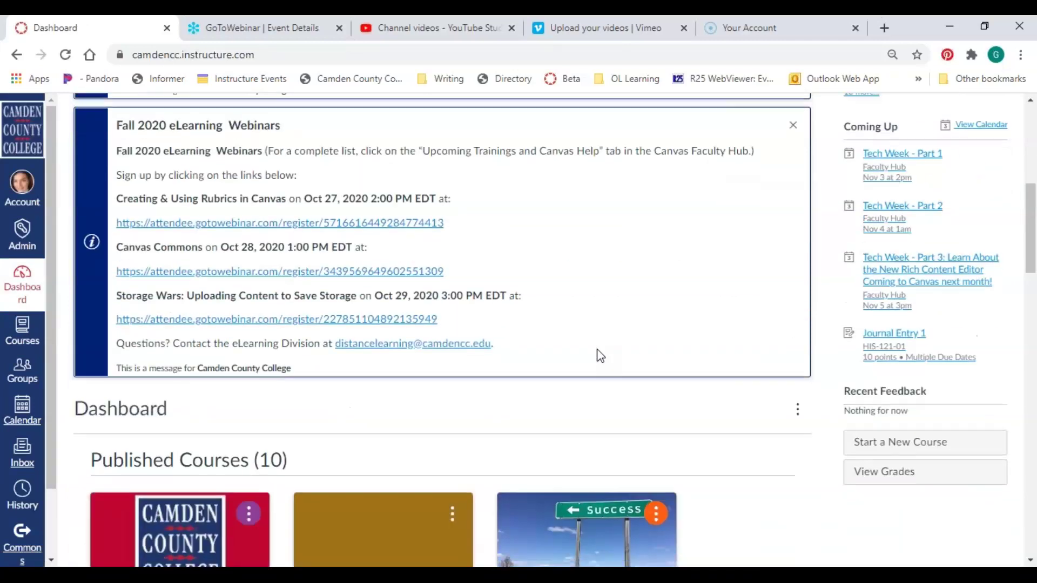
scroll(744, 398, "down", 3)
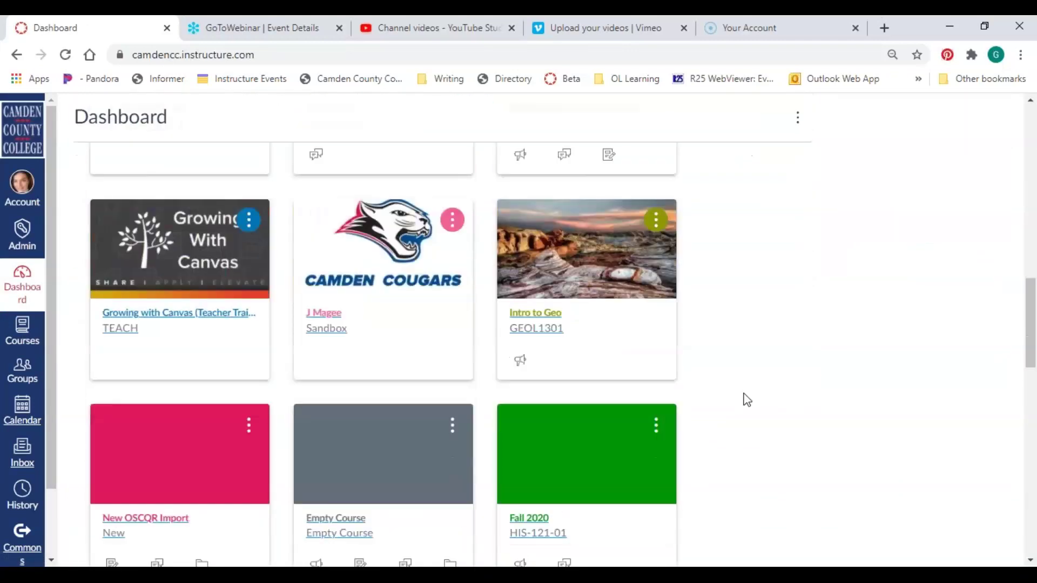
scroll(748, 399, "down", 4)
left_click(516, 316)
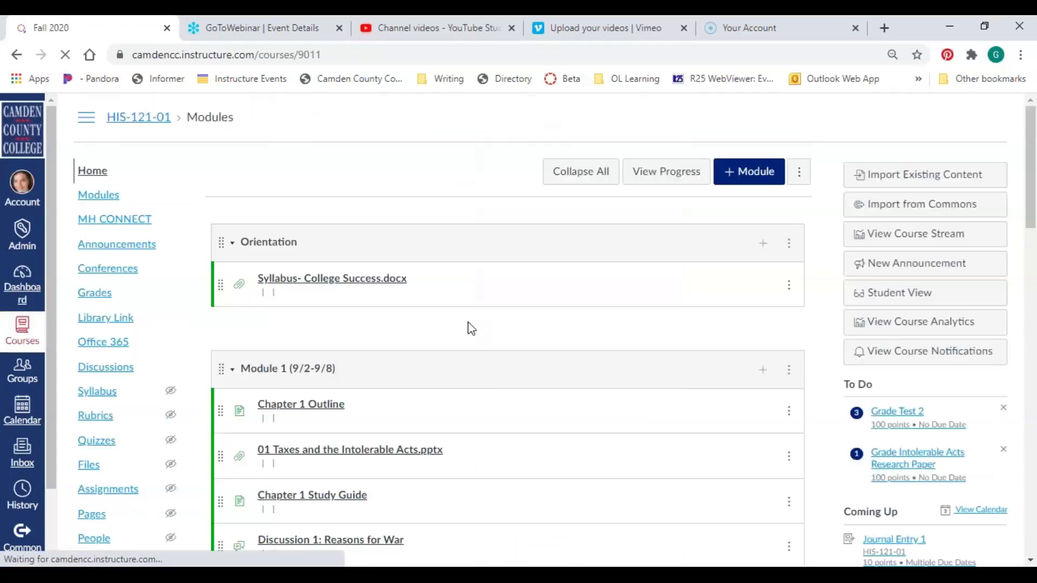
left_click(121, 490)
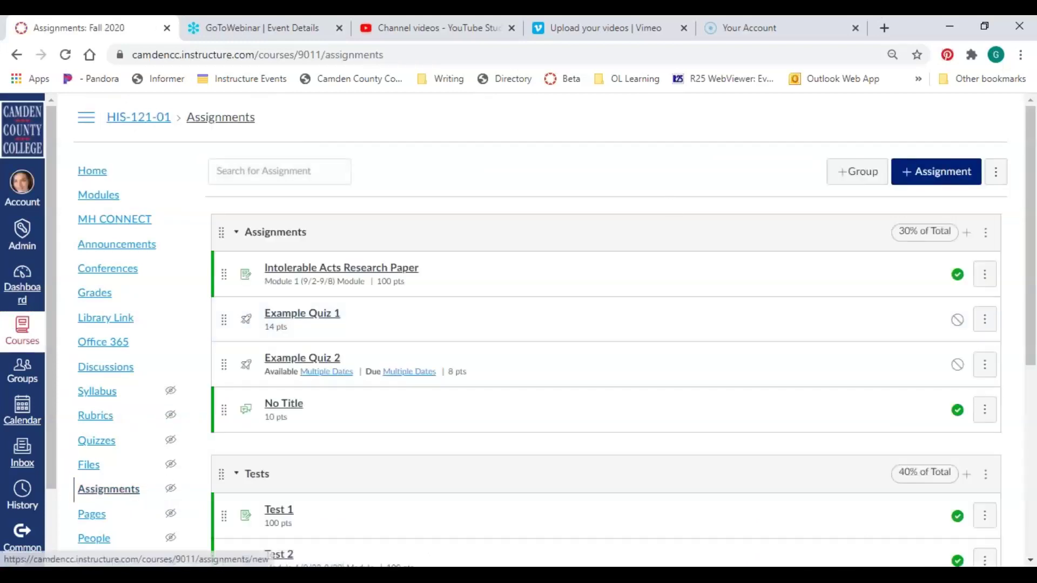
Create a new HIS-121-01 assignment and scroll to its description editor
left_click(936, 172)
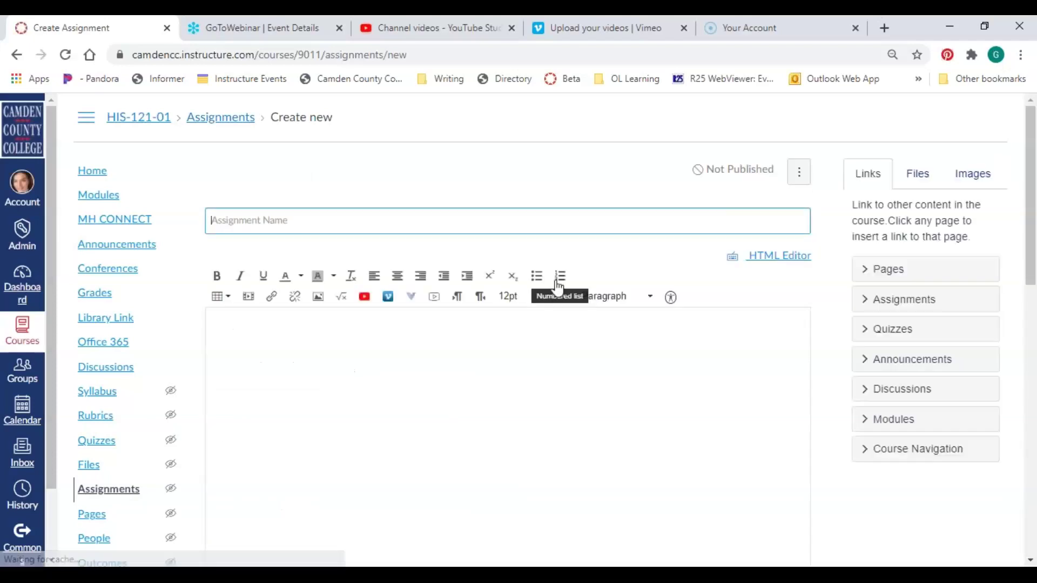
scroll(556, 287, "down", 2)
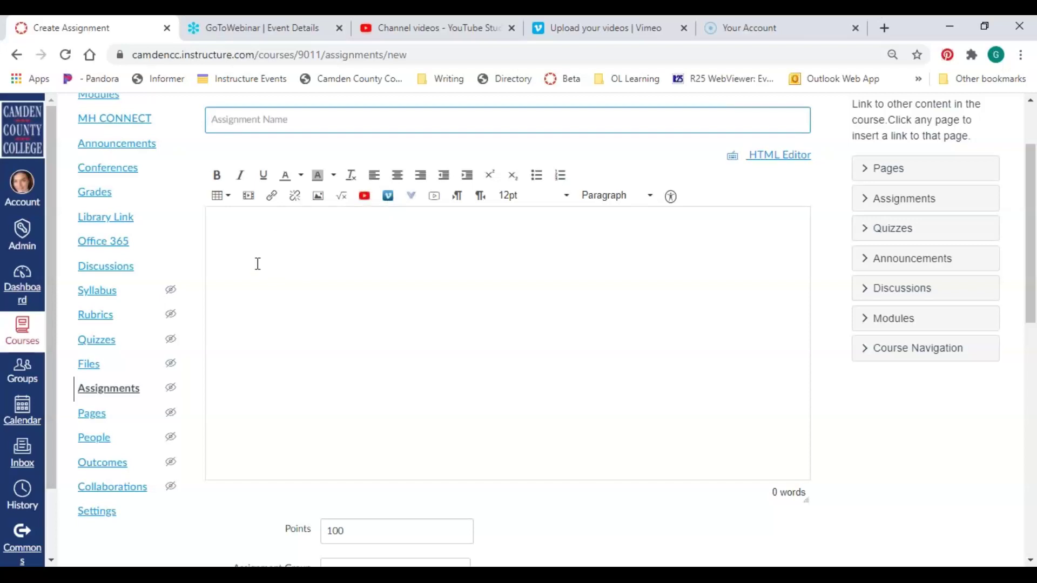
Paste the youtu.be link as the media source to embed the video in the description
left_click(248, 206)
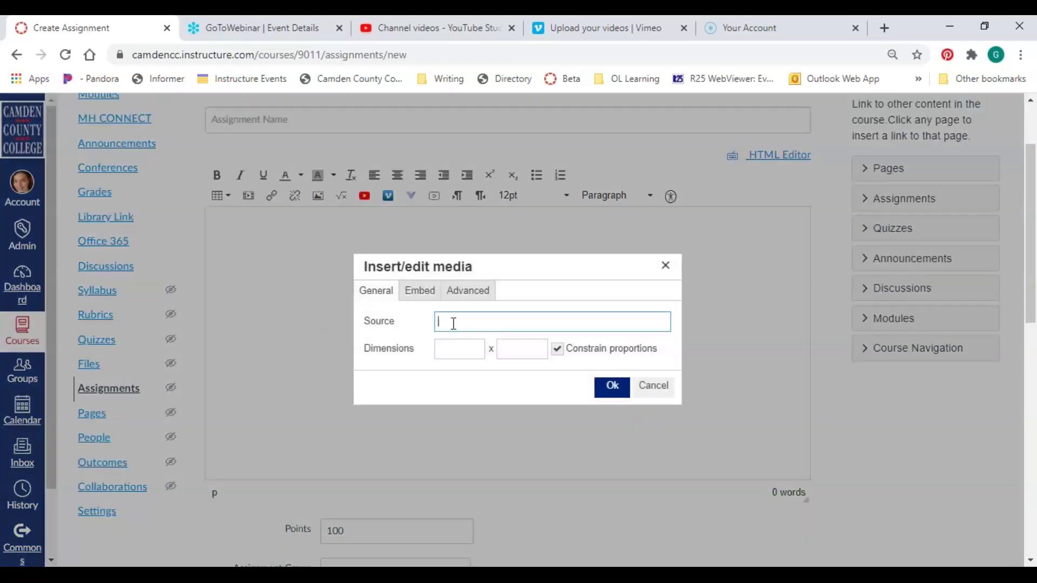
right_click(445, 321)
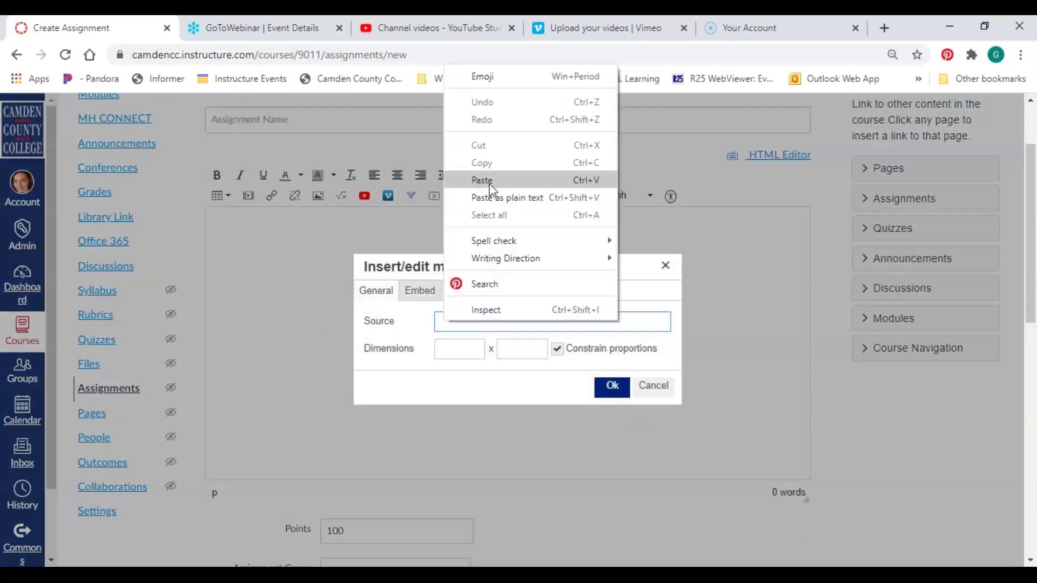
left_click(490, 181)
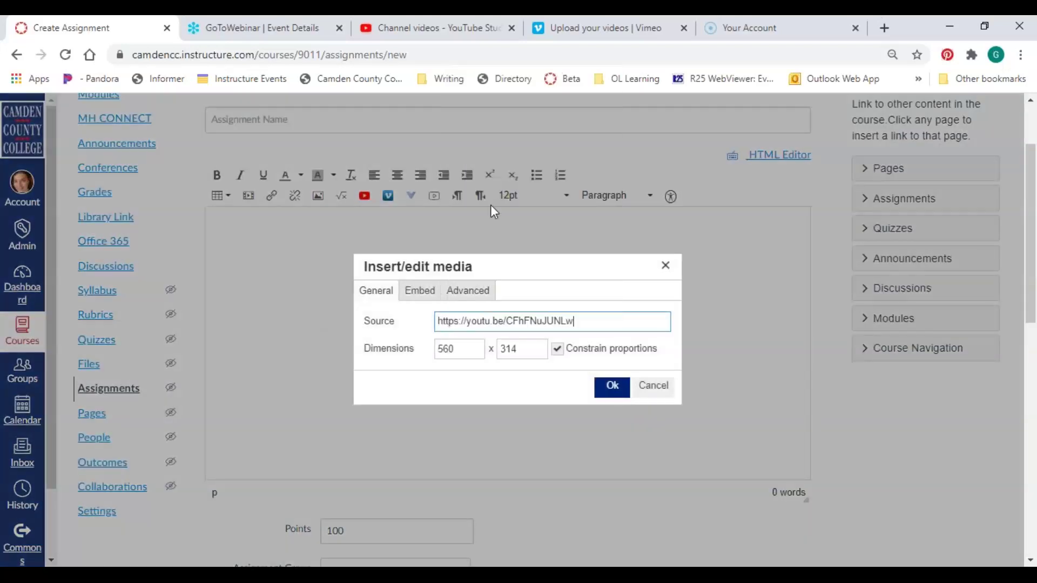
left_click(615, 392)
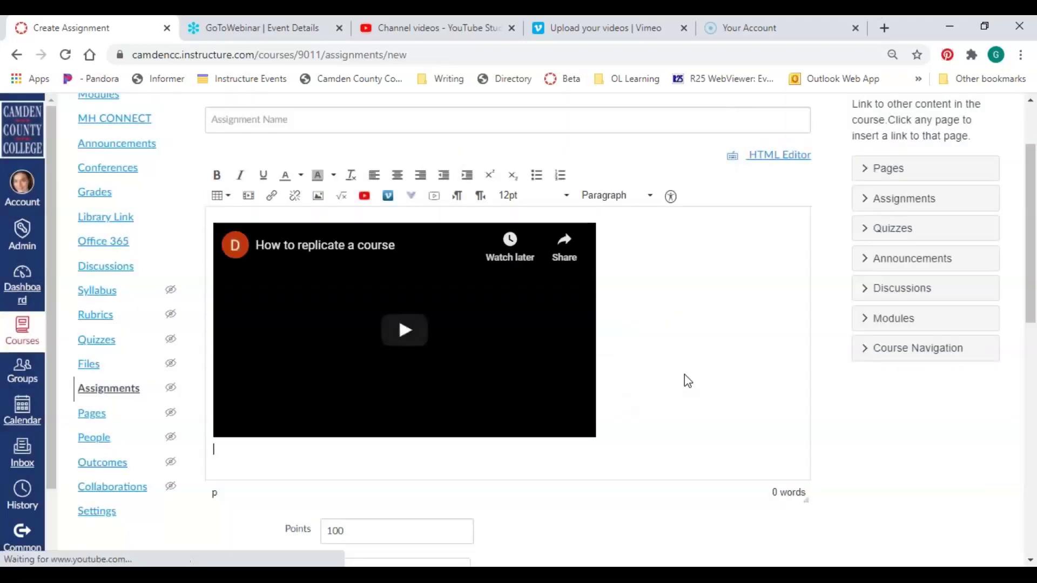
scroll(676, 380, "down", 2)
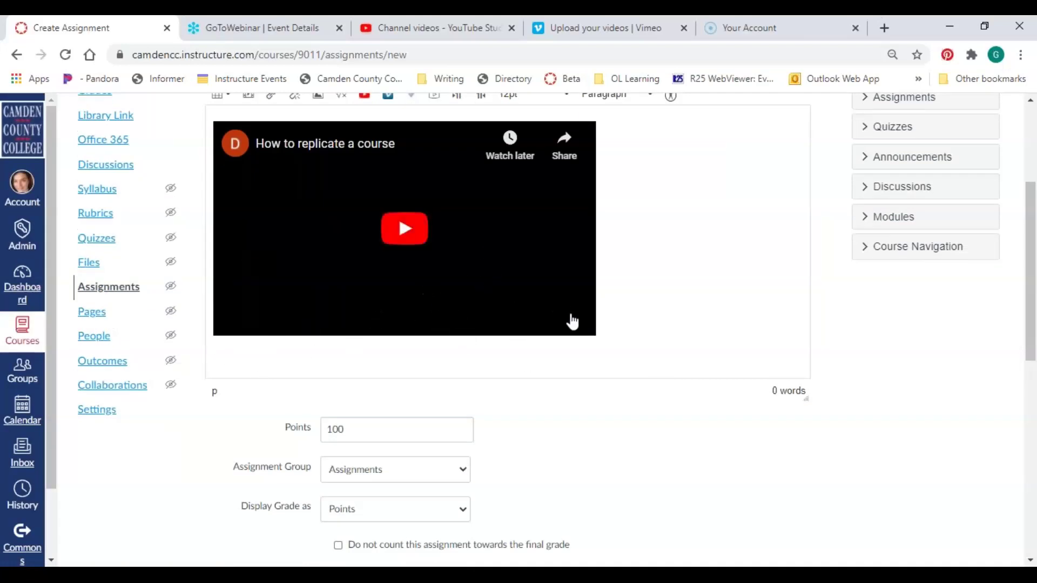
scroll(656, 336, "up", 1)
scroll(662, 337, "up", 2)
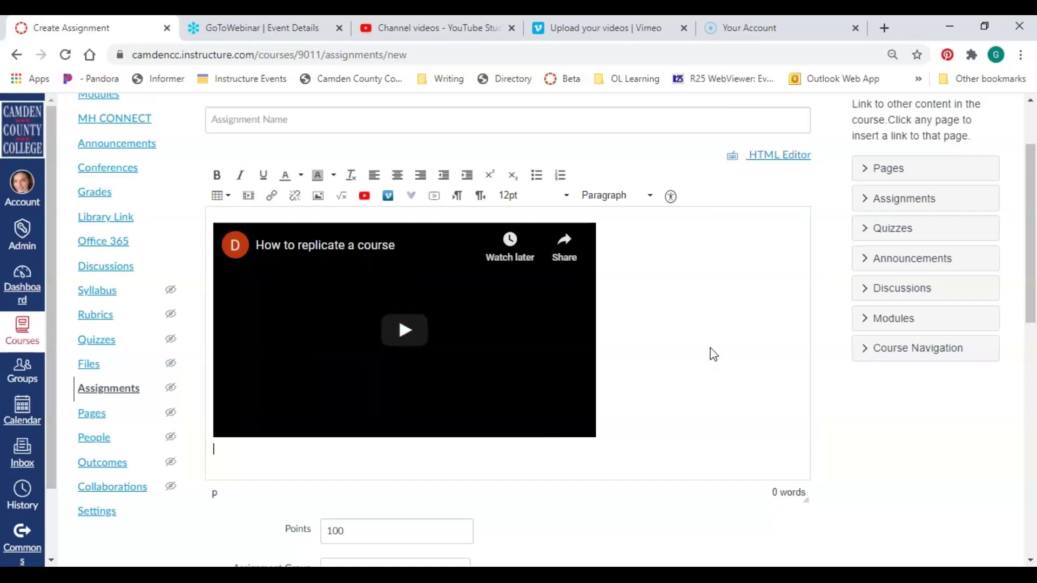
Review the assignment draft, then switch to the Edge window showing OneDrive
scroll(713, 353, "down", 2)
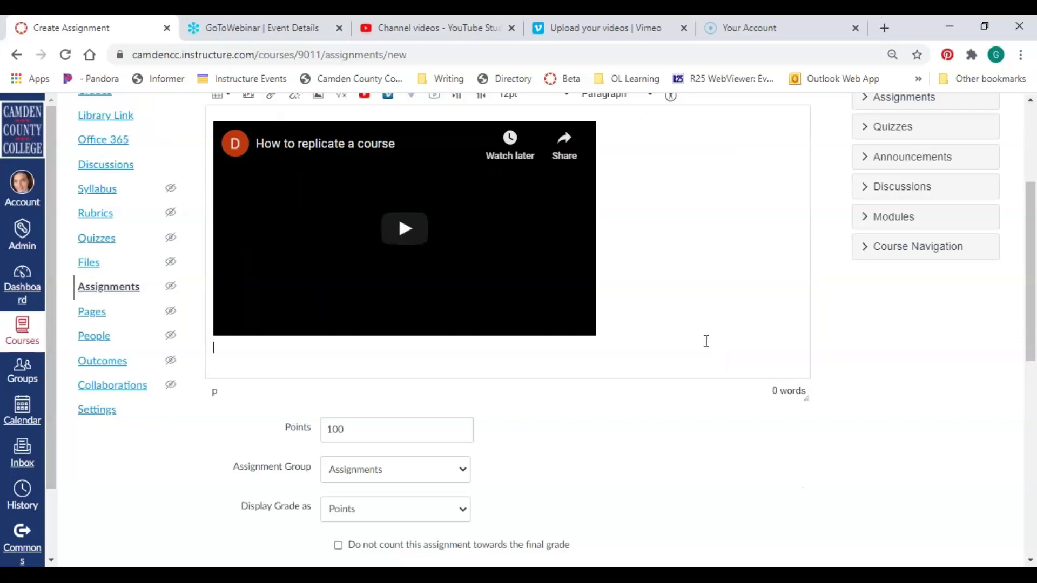
scroll(706, 342, "up", 2)
scroll(707, 341, "down", 2)
scroll(398, 214, "up", 4)
left_click(301, 220)
left_click(416, 190)
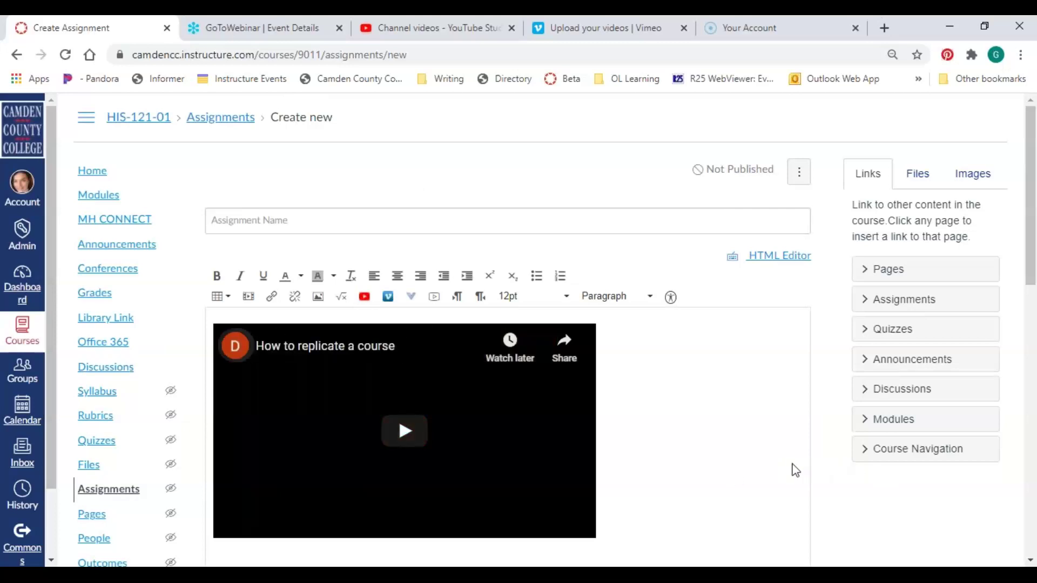
scroll(771, 464, "down", 2)
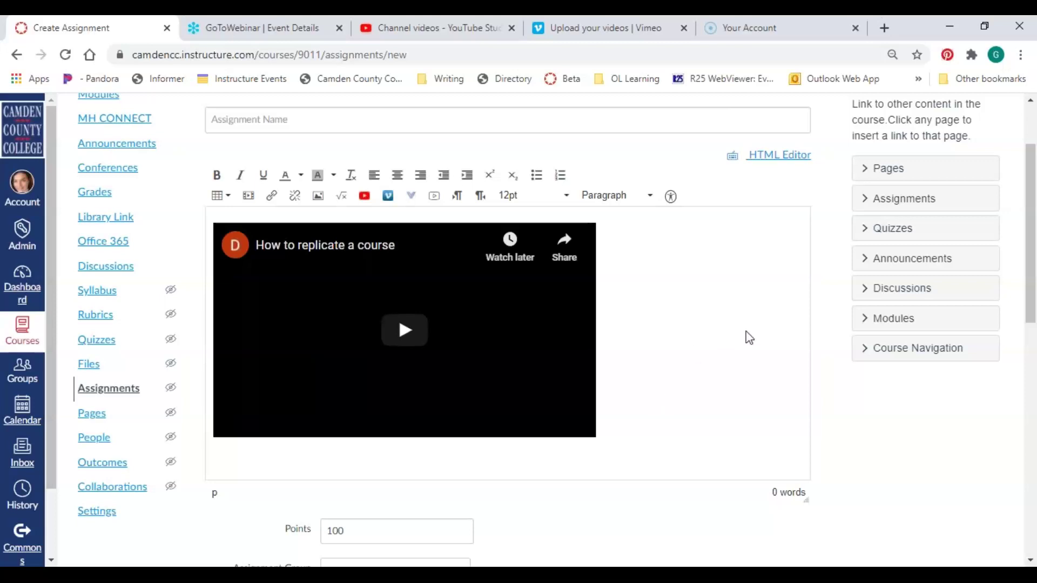
left_click(1033, 264)
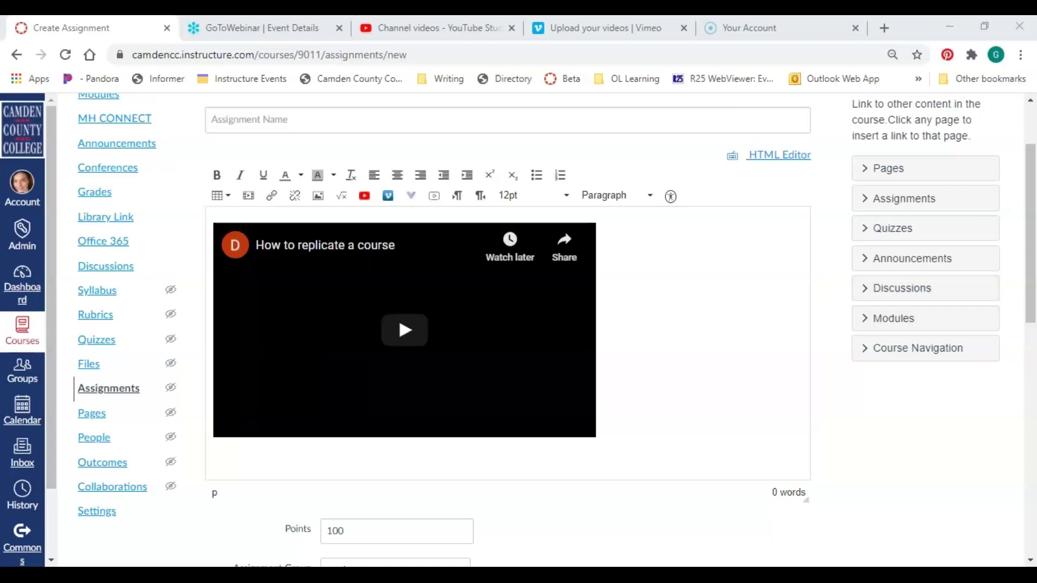
left_click(411, 563)
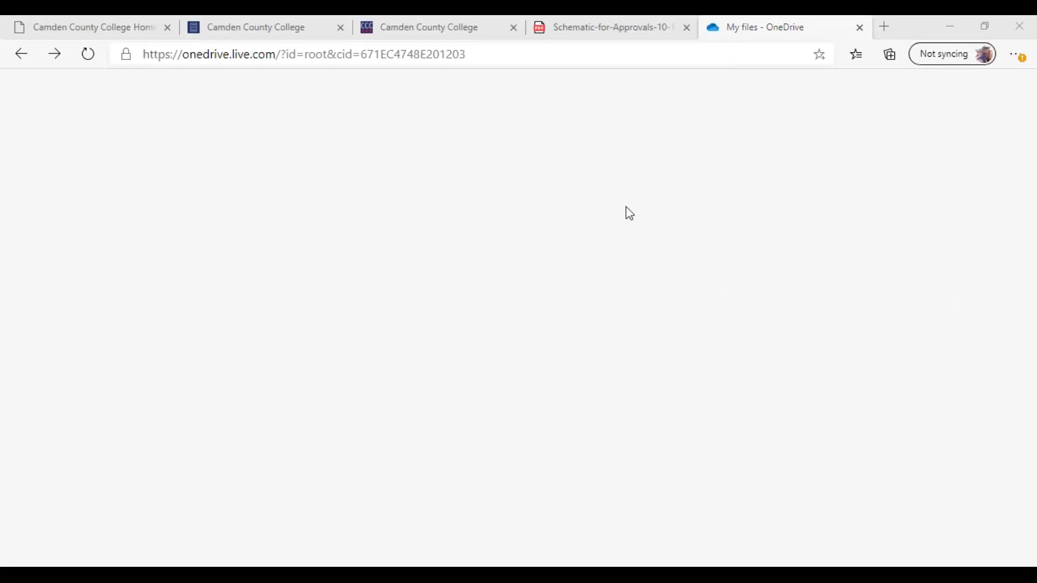
Return to OneDrive sign-in, fill the saved account e-mail, and choose Personal account
left_click(31, 61)
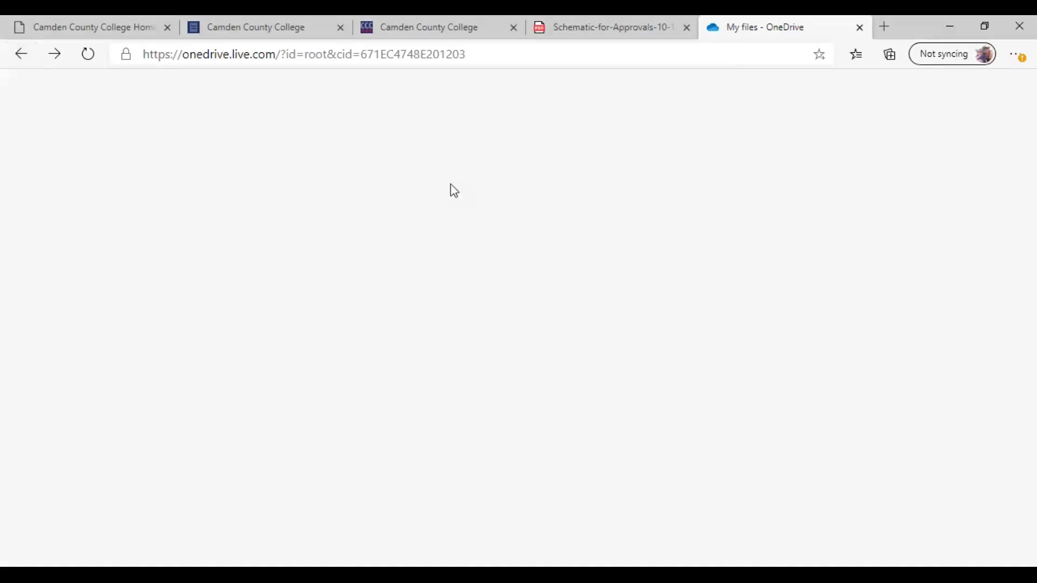
left_click(20, 54)
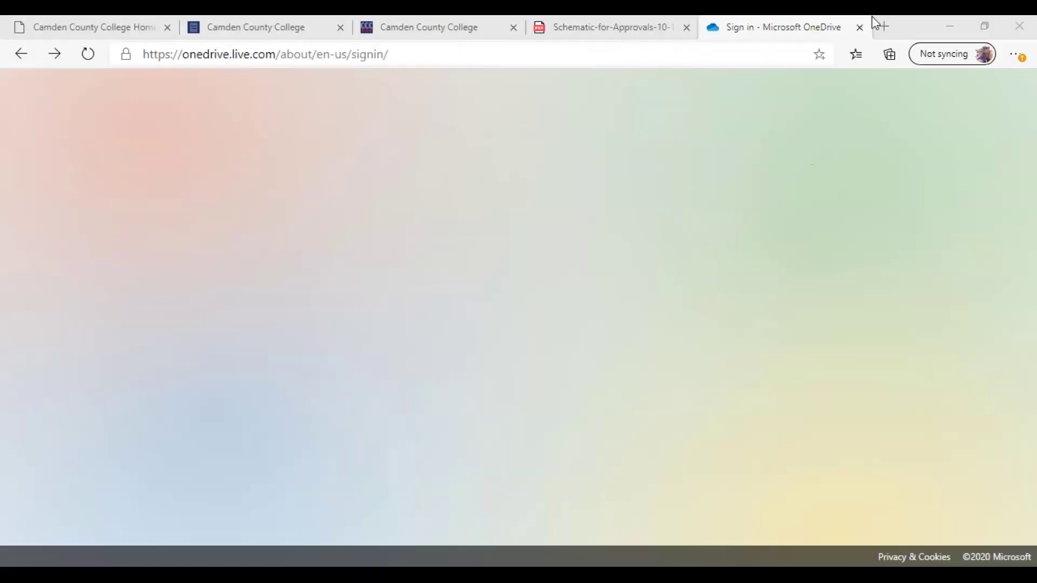
left_click(444, 292)
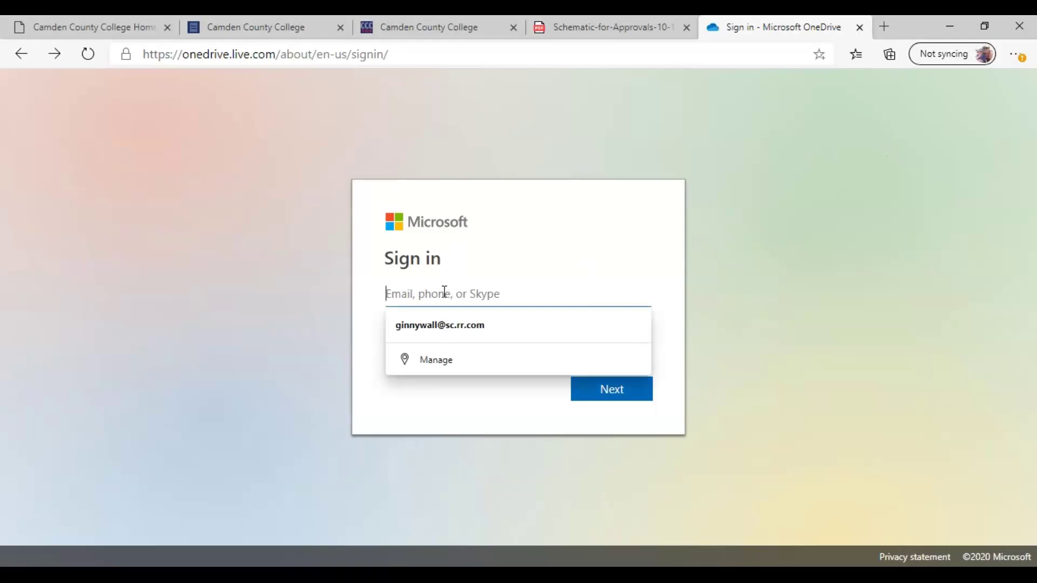
left_click(447, 326)
left_click(645, 400)
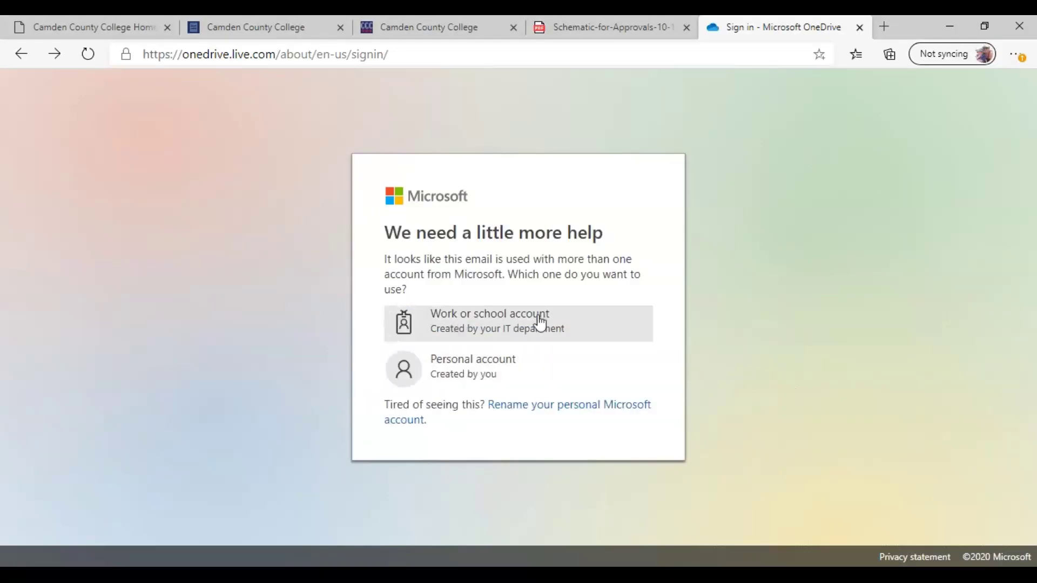
left_click(451, 377)
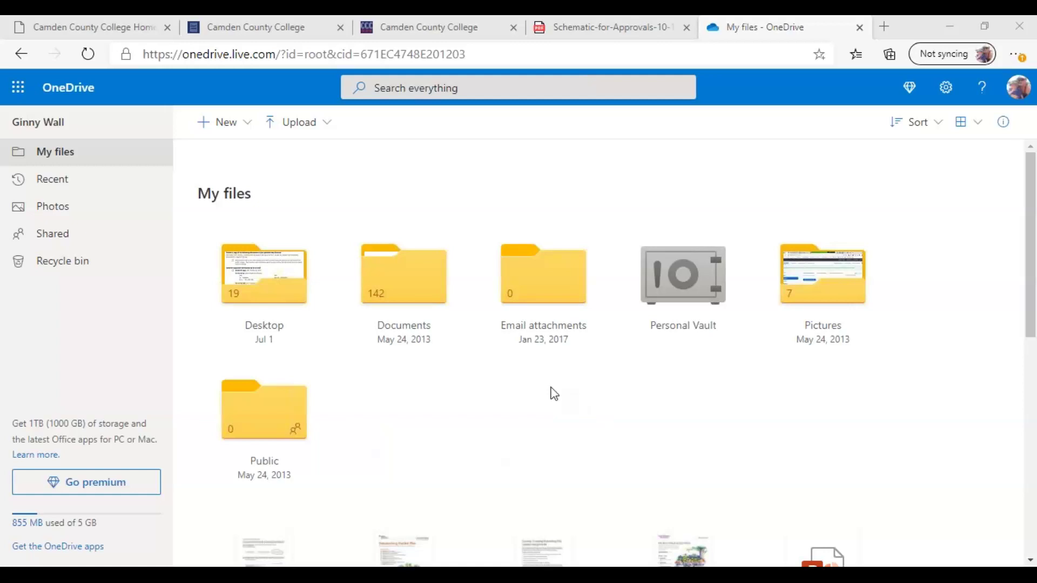
left_click(300, 125)
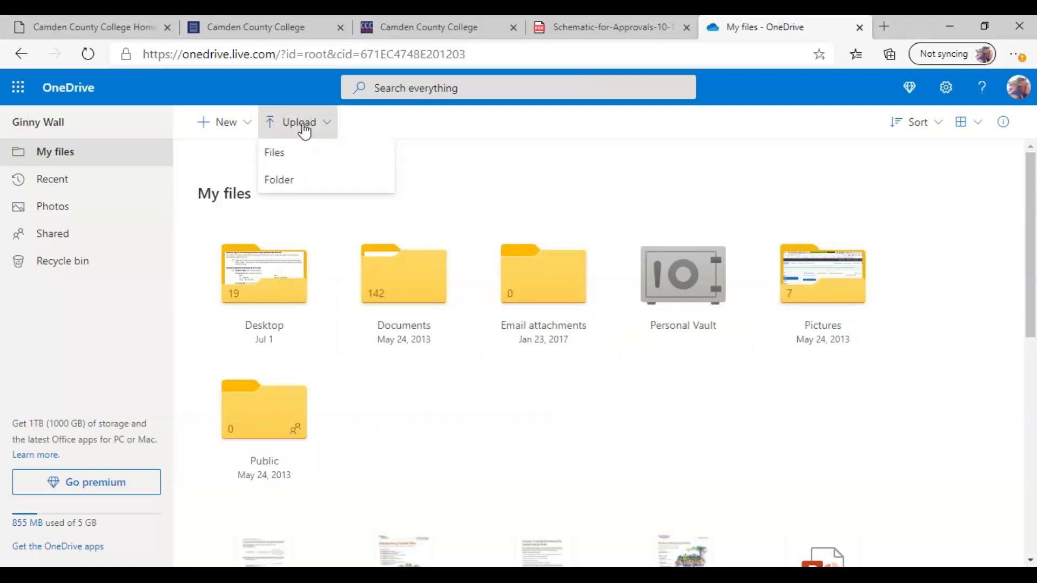
left_click(290, 157)
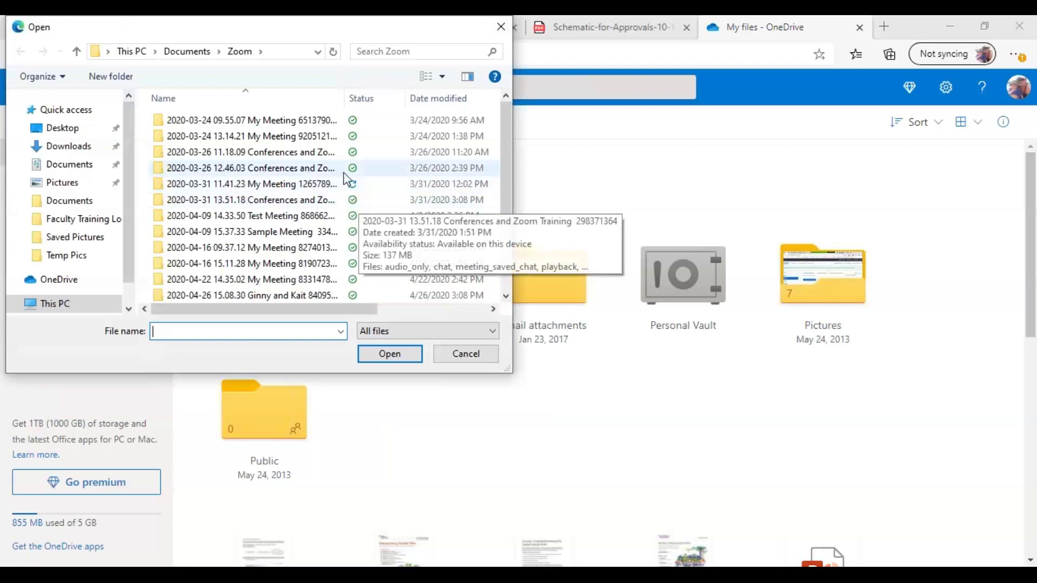
left_click_drag(507, 106, 502, 176)
left_click_drag(509, 220, 506, 222)
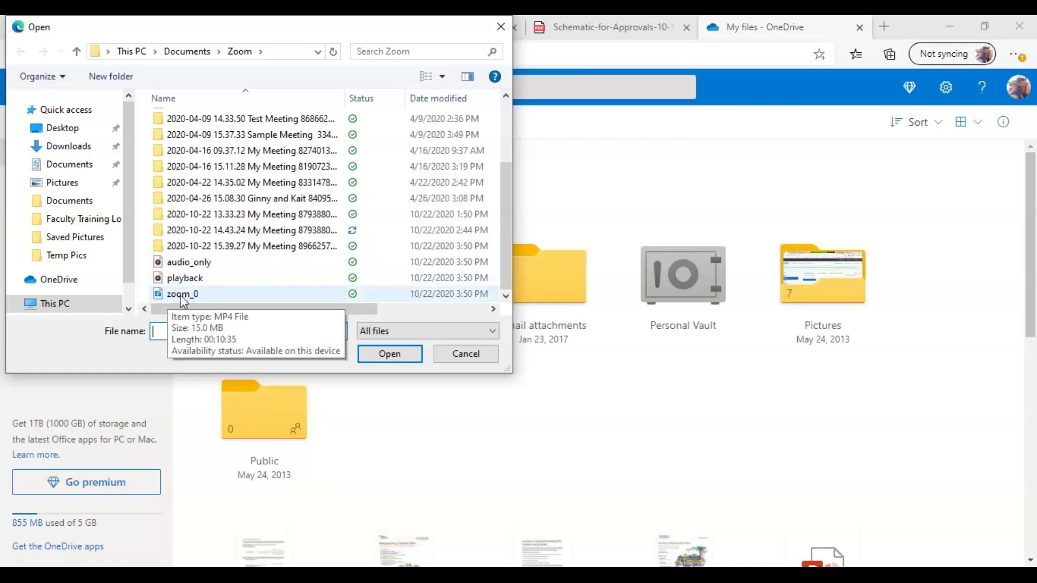
left_click(502, 27)
scroll(597, 349, "down", 5)
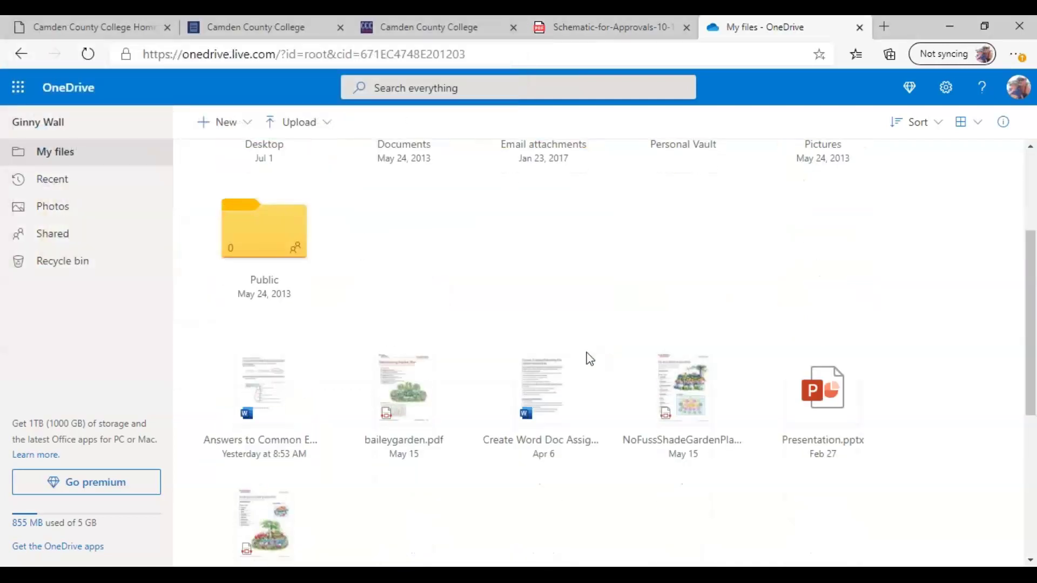
scroll(597, 352, "down", 3)
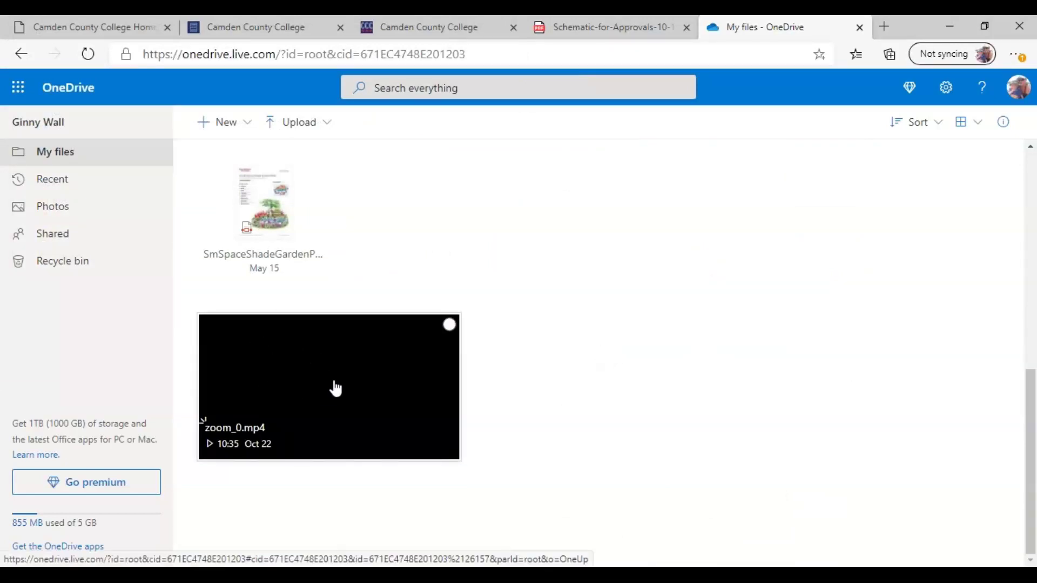
Open zoom_0.mp4 in OneDrive and copy an anyone-can-view share link for it
left_click(371, 390)
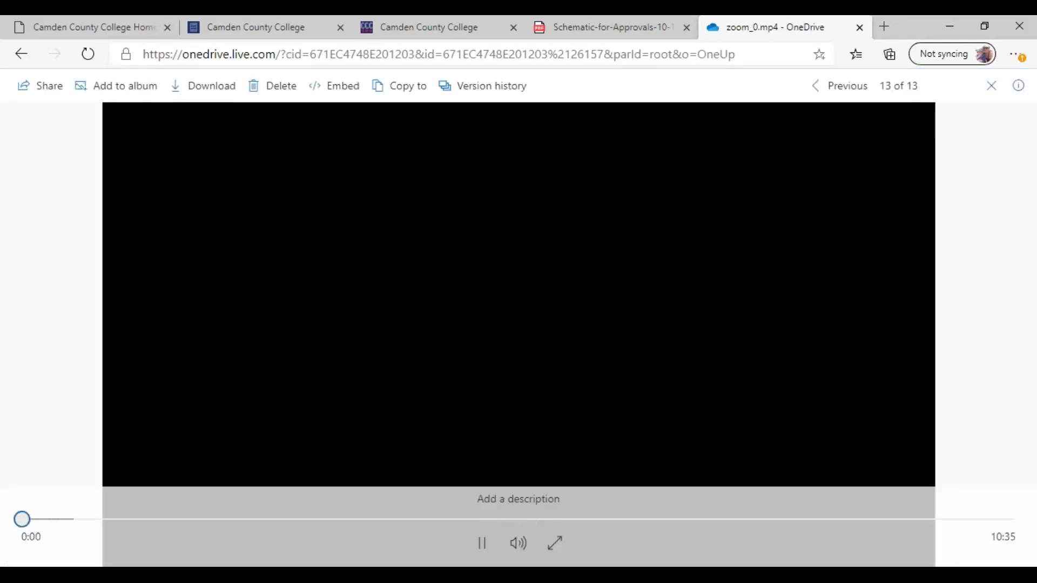
left_click(482, 543)
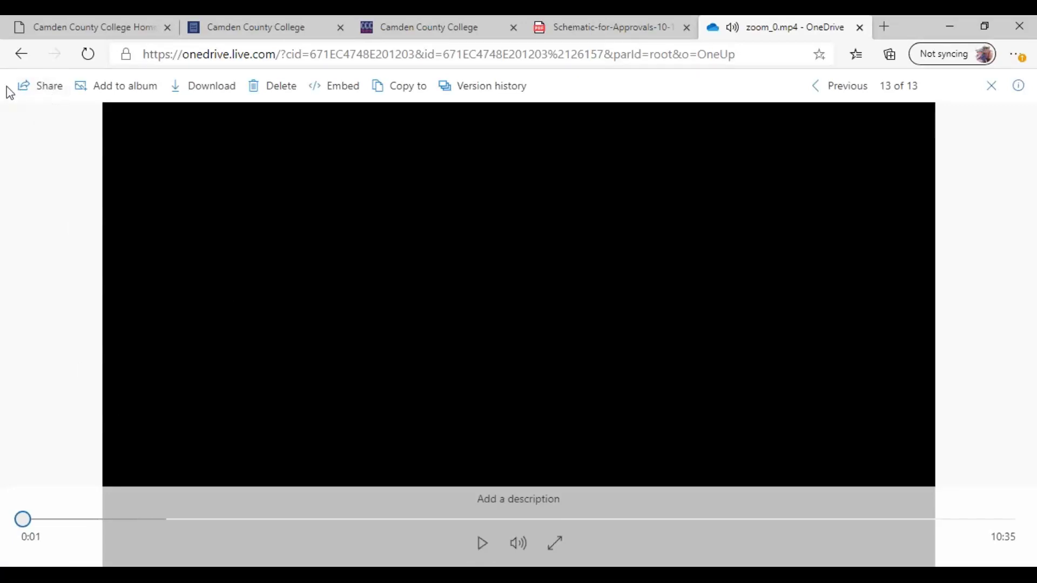
left_click(51, 94)
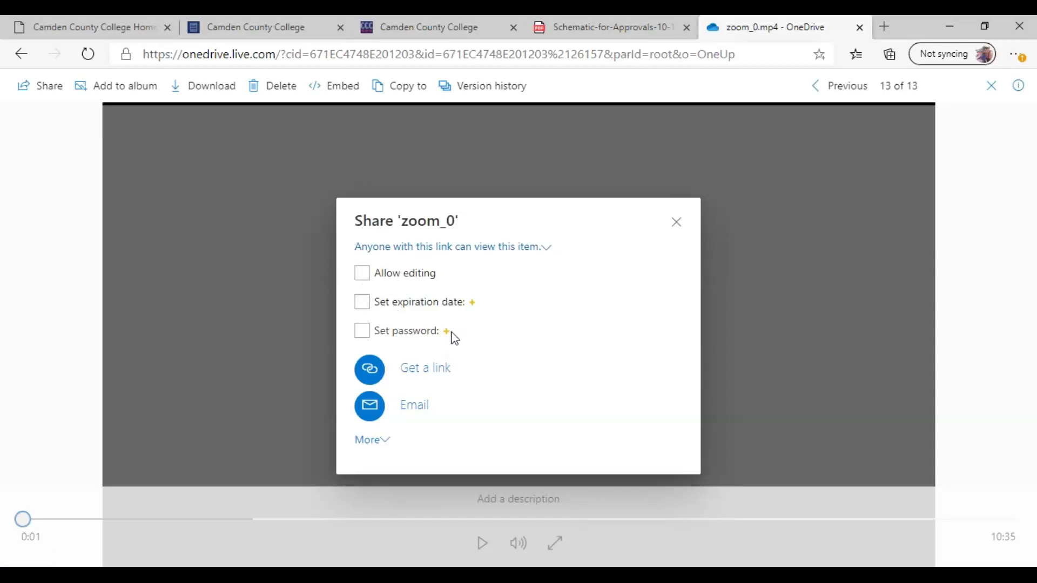
mouse_move(451, 338)
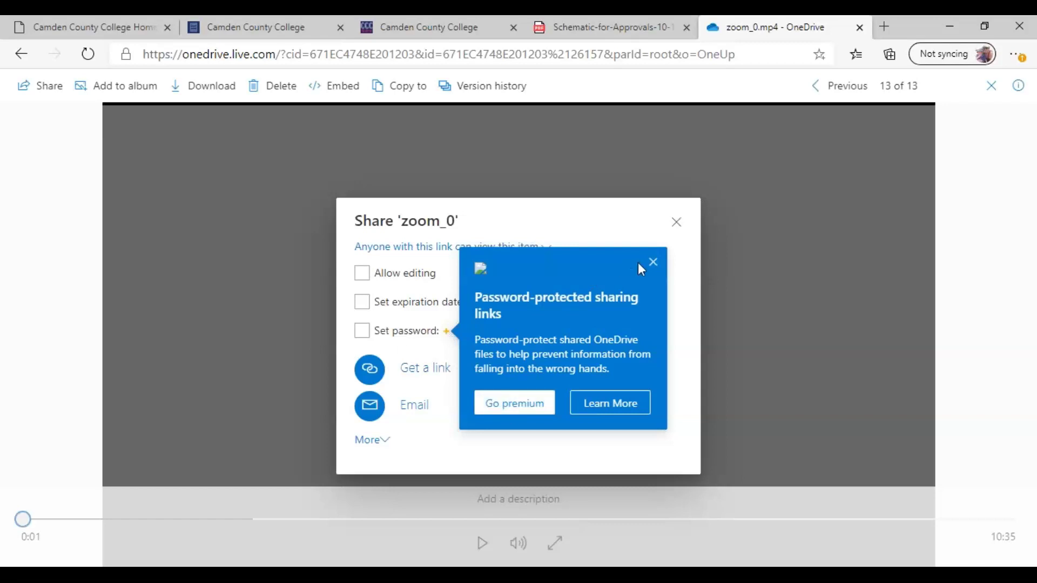
left_click(653, 263)
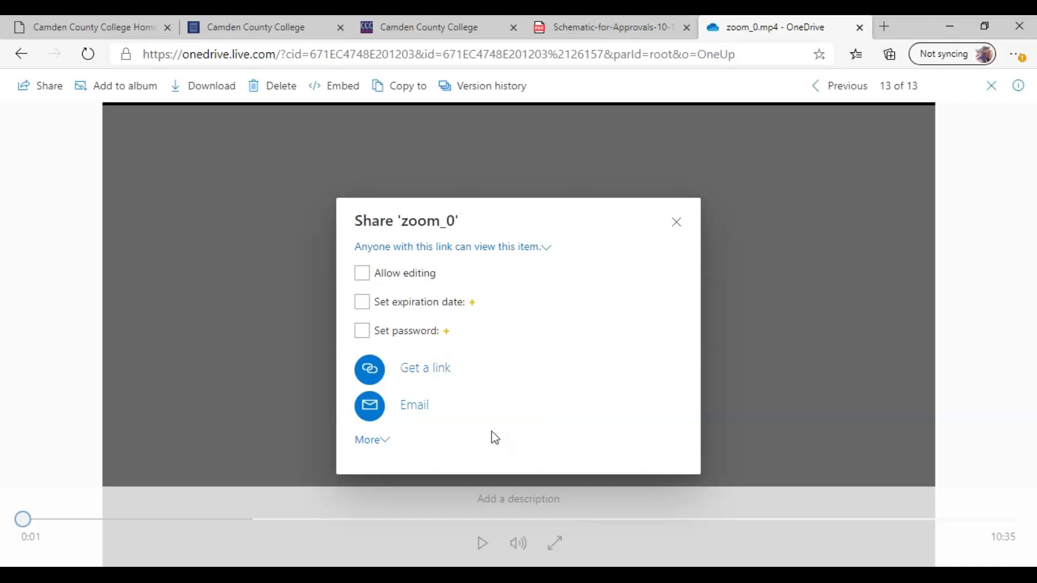
left_click(430, 373)
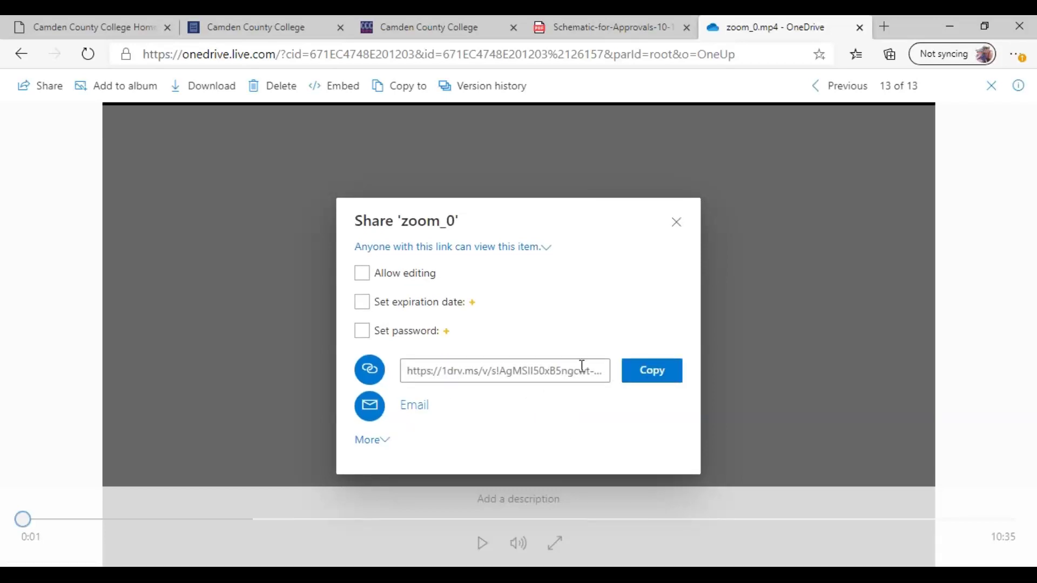
left_click(652, 371)
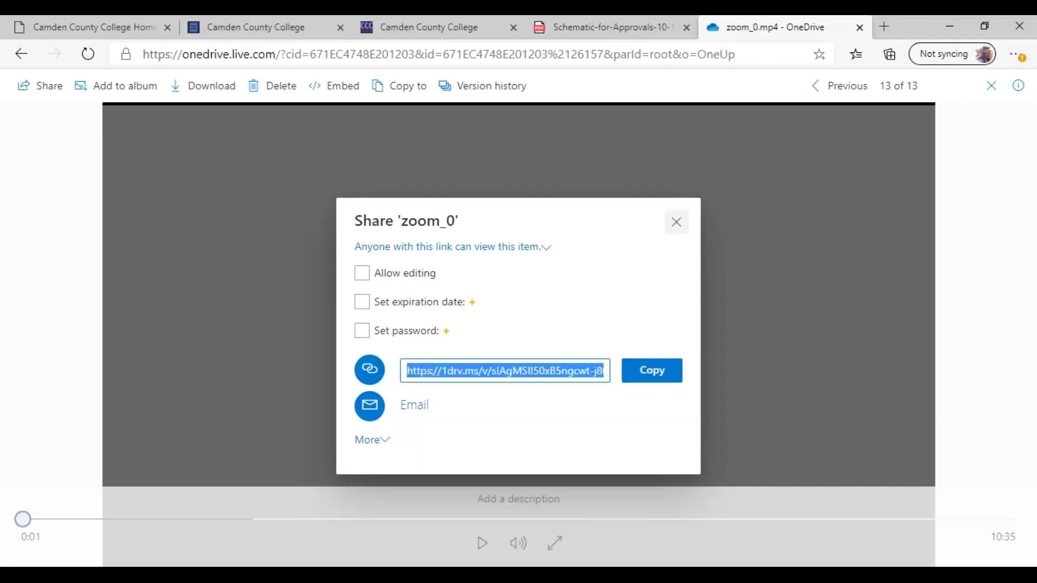
left_click(952, 25)
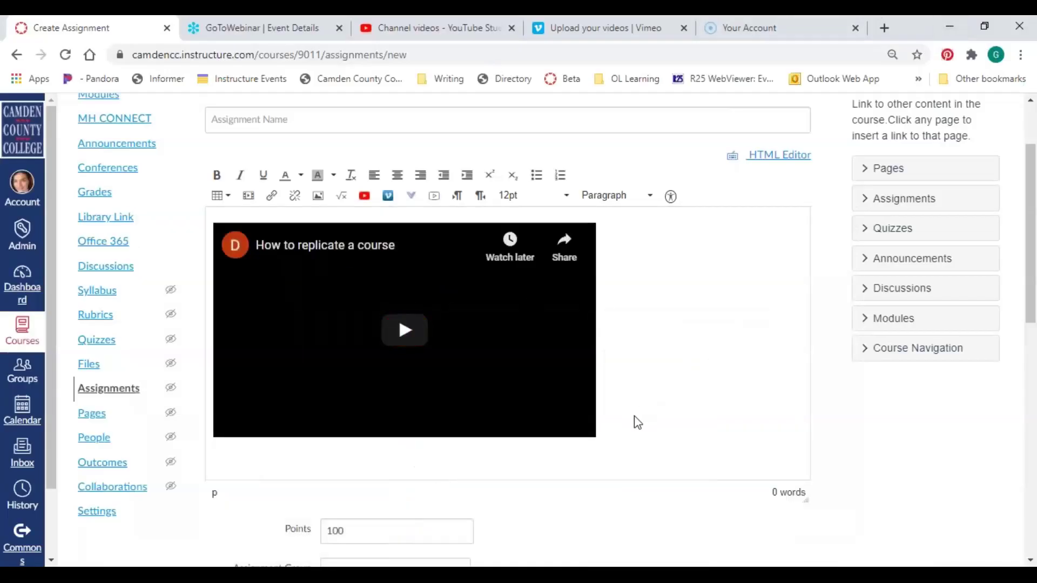
Delete the YouTube embed and insert the OneDrive share link as media in its place
left_click(586, 424)
key("Delete")
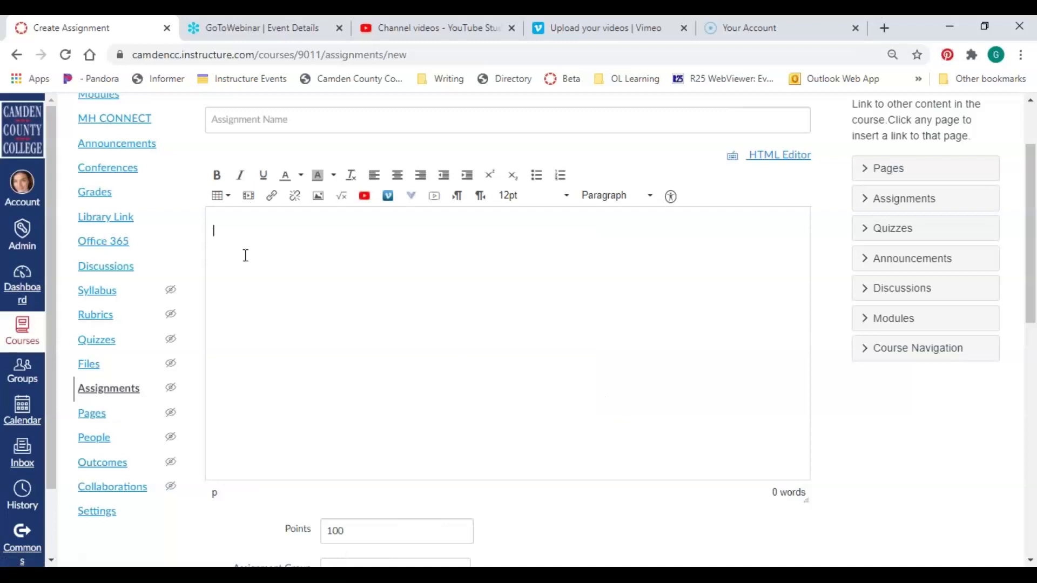
left_click(250, 200)
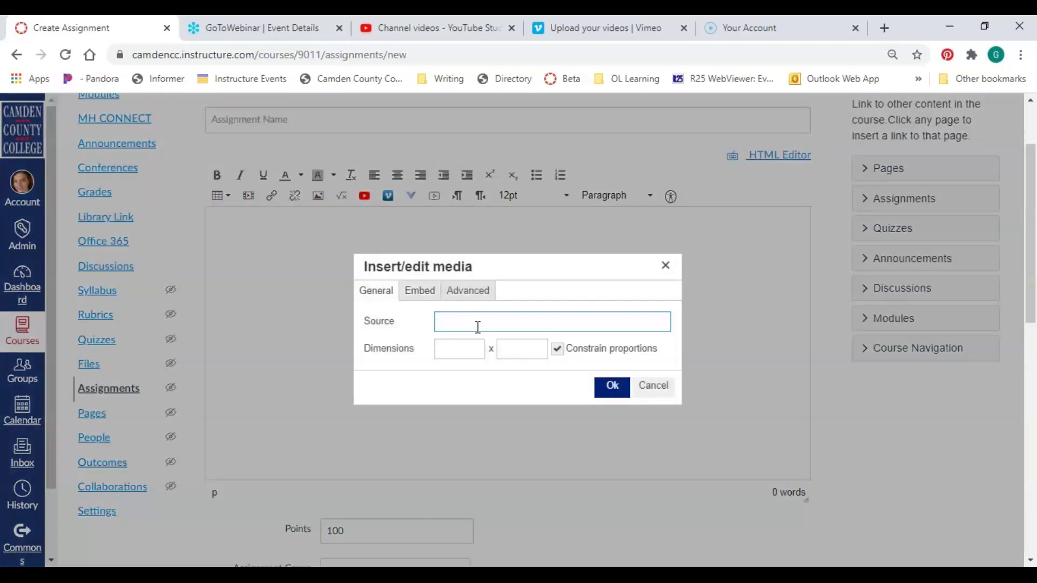
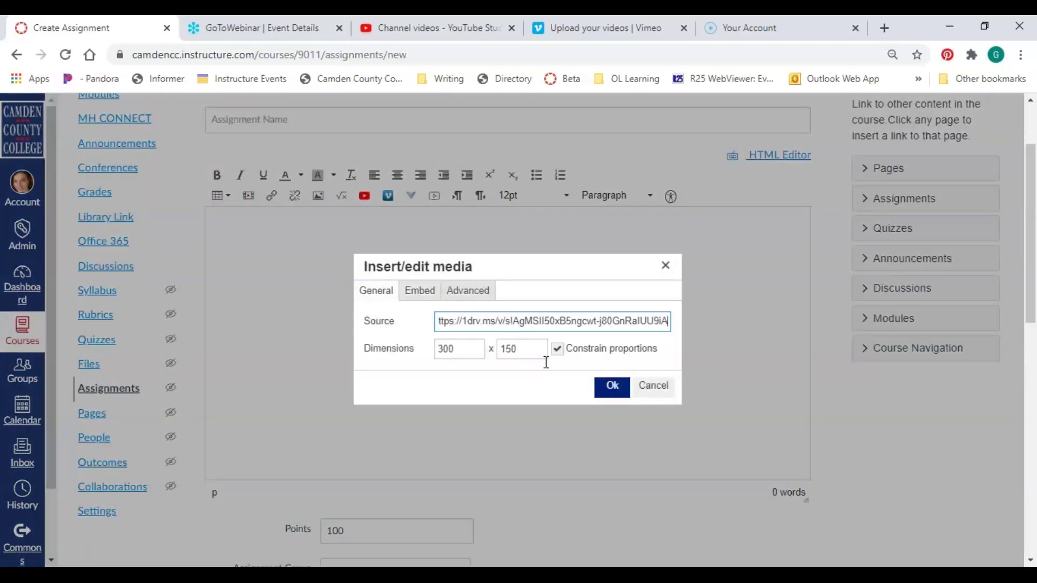
left_click(612, 388)
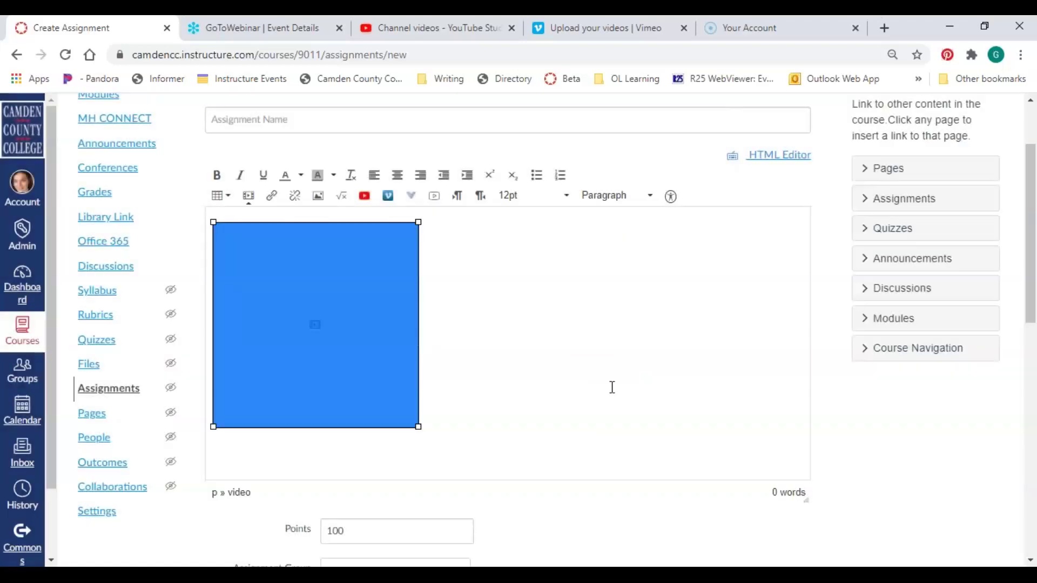
Remove the resulting OneDrive video placeholder from the description
left_click(464, 378)
left_click(335, 332)
left_click(434, 416)
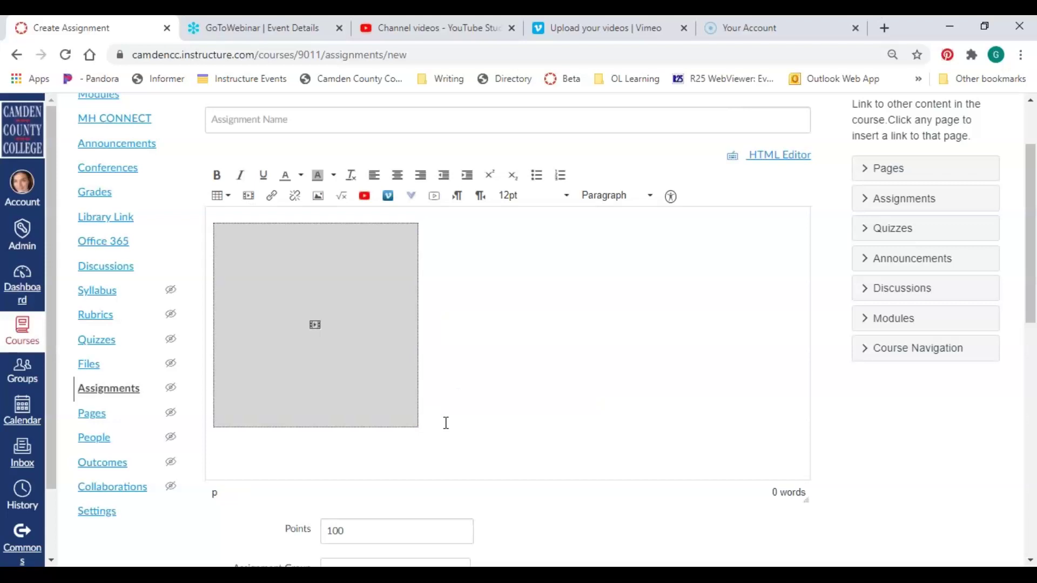
key("BackSpace")
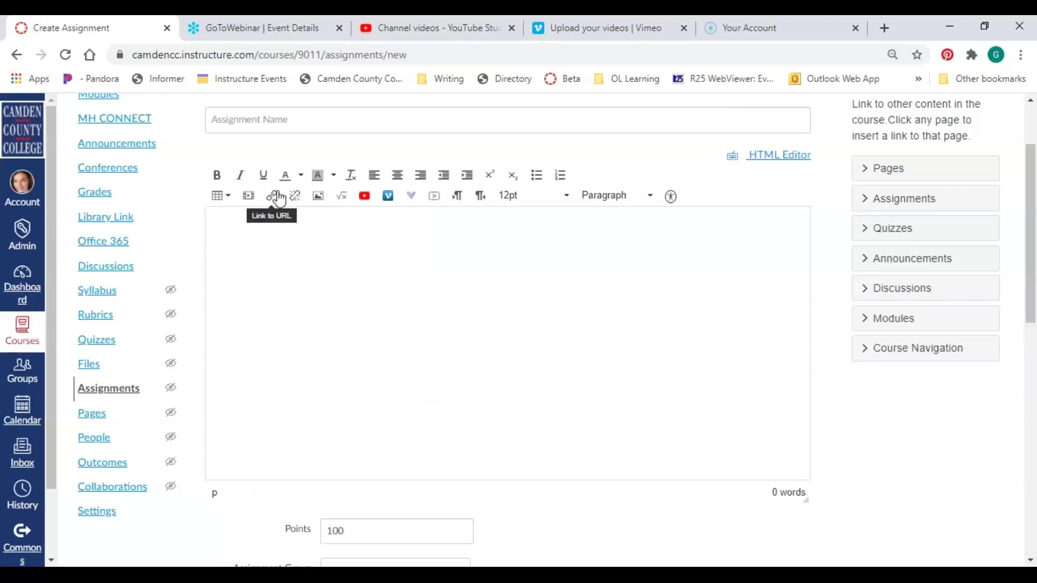
Insert the OneDrive share link into the assignment description as a link
left_click(271, 200)
left_click(431, 371)
key("ctrl+v")
left_click(572, 373)
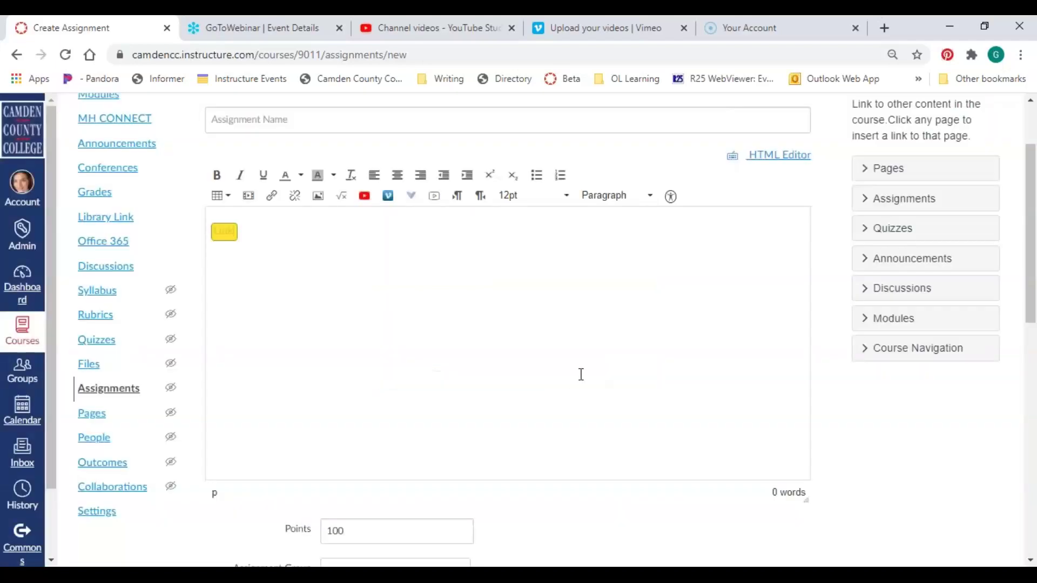
Add 'How to Replicate a Course' on a new line and hyperlink it to the OneDrive video
left_click(231, 232)
key("Return")
type("Replicate")
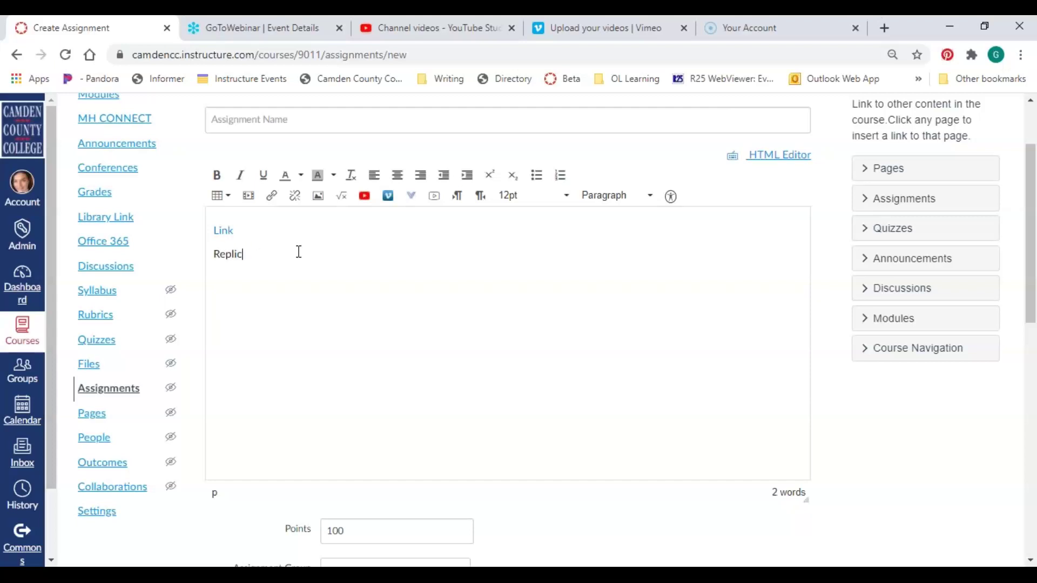
type("How to")
type(" Replicate")
type(" a Course")
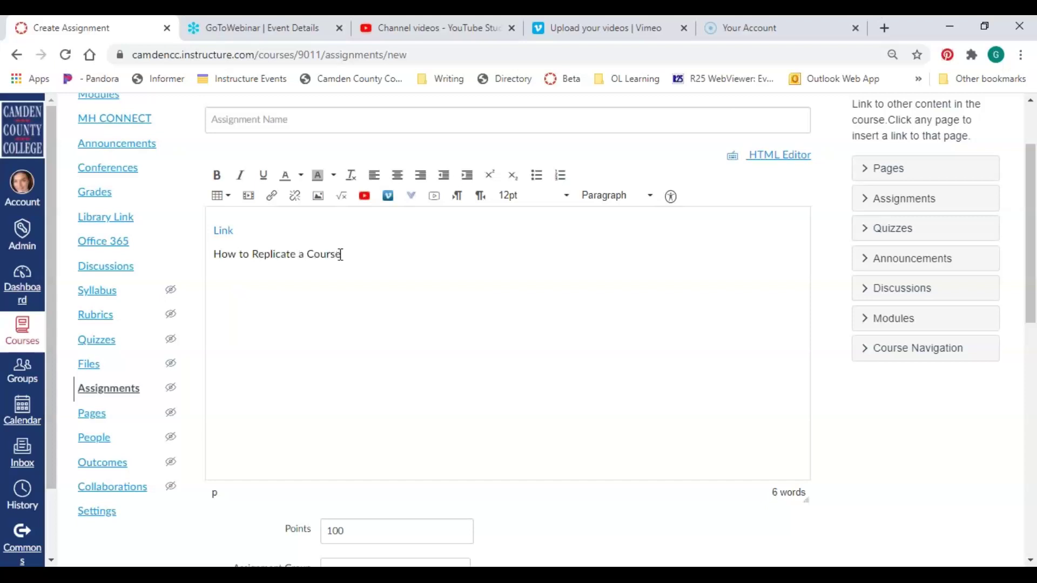
left_click_drag(341, 254, 205, 266)
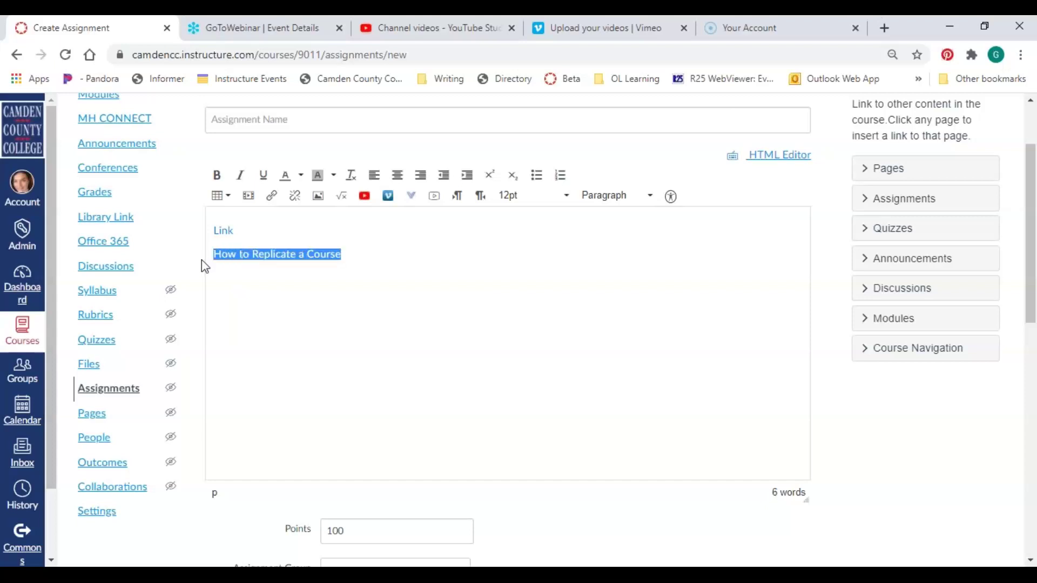
left_click(272, 196)
key("ctrl+v")
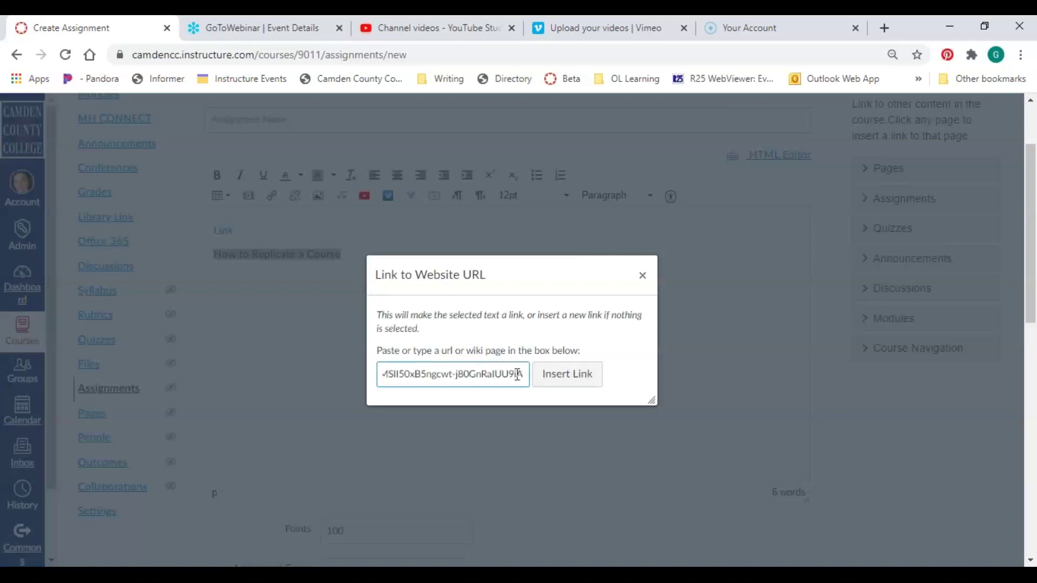
left_click(582, 380)
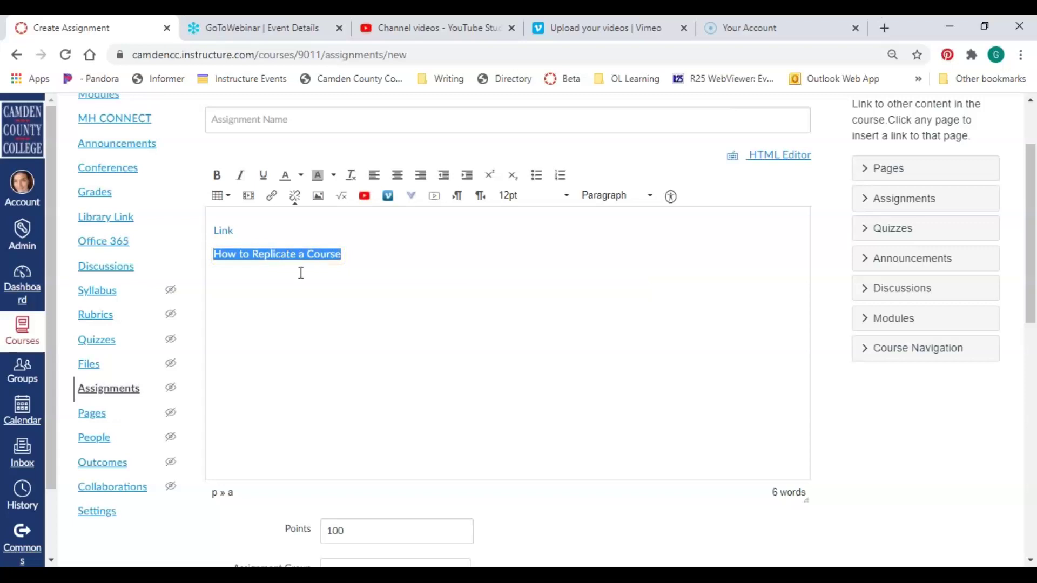
left_click(387, 241)
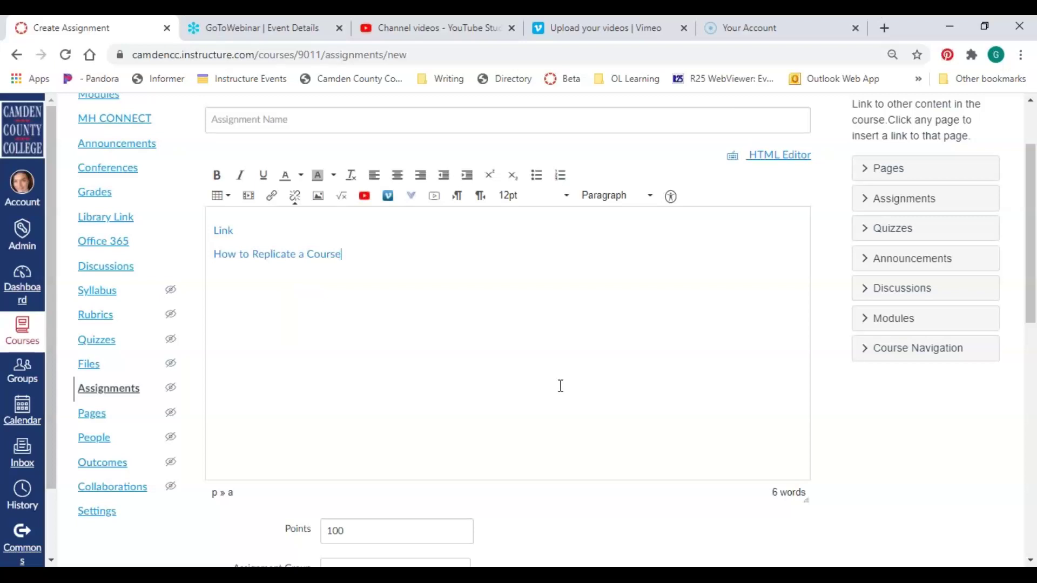
scroll(548, 379, "up", 2)
Leave the assignment editor and go to Modules in the HIS-121-01 course navigation
scroll(548, 379, "down", 2)
left_click(1022, 63)
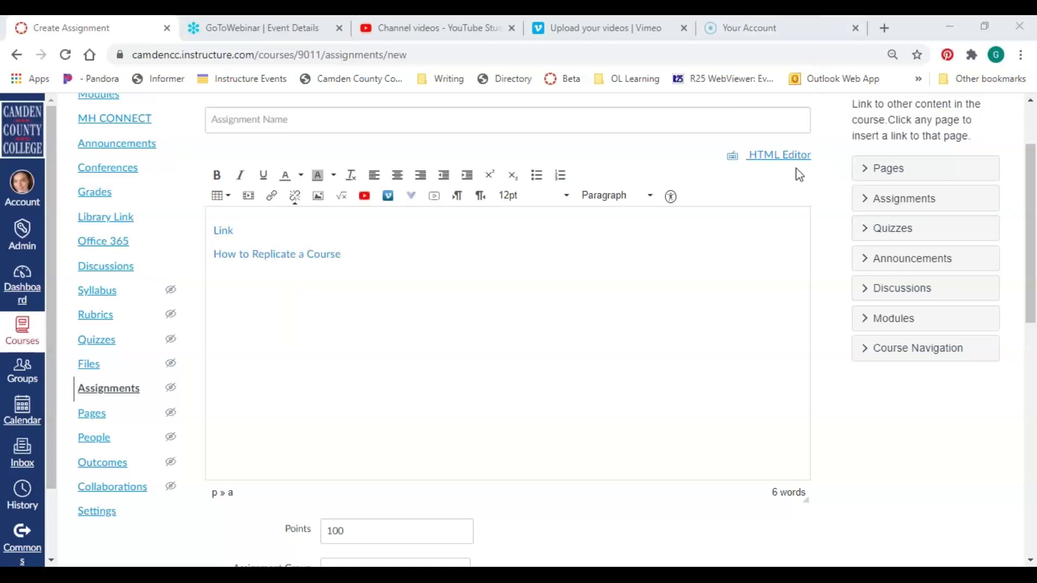
scroll(435, 317, "up", 2)
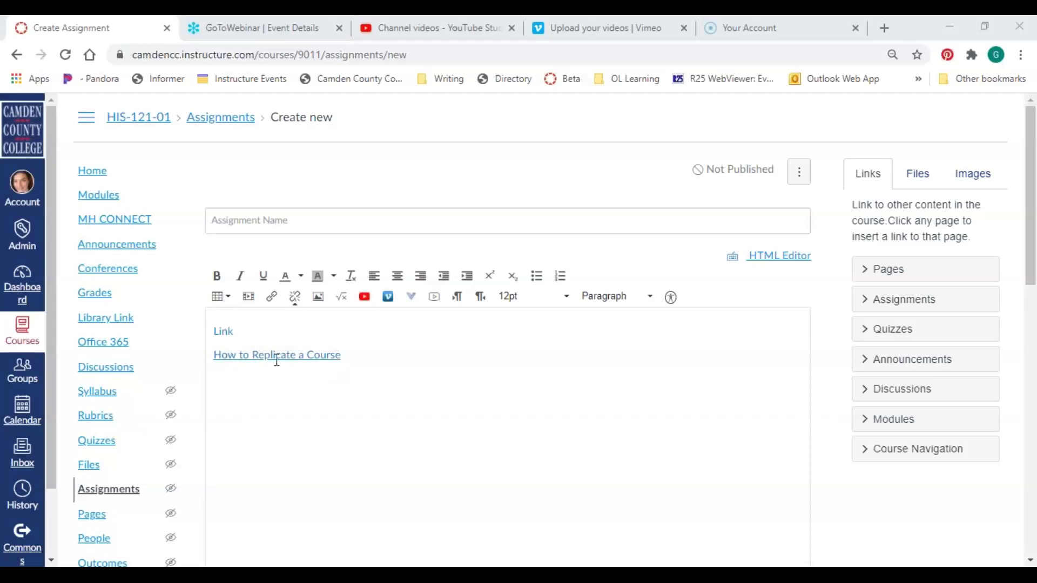
left_click(97, 201)
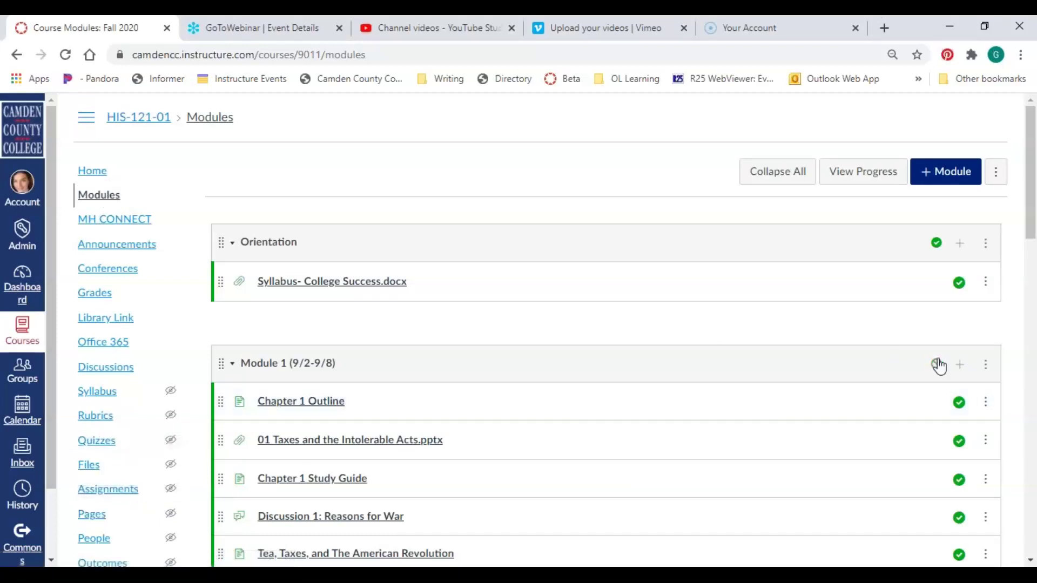
Add an External URL item 'Replication Video' with the OneDrive link to Module 1, loading in a new tab
scroll(657, 371, "down", 2)
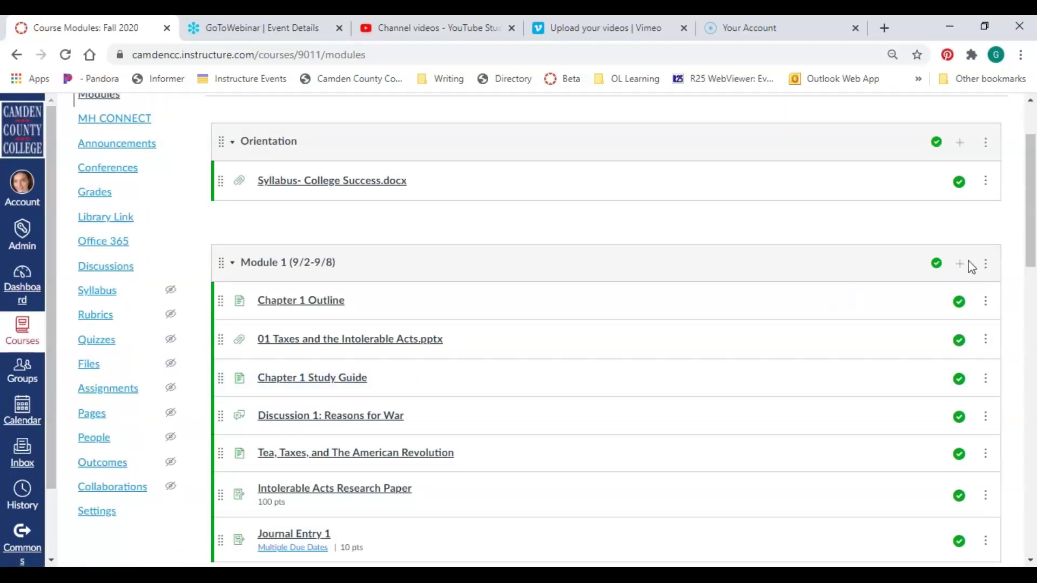
left_click(961, 265)
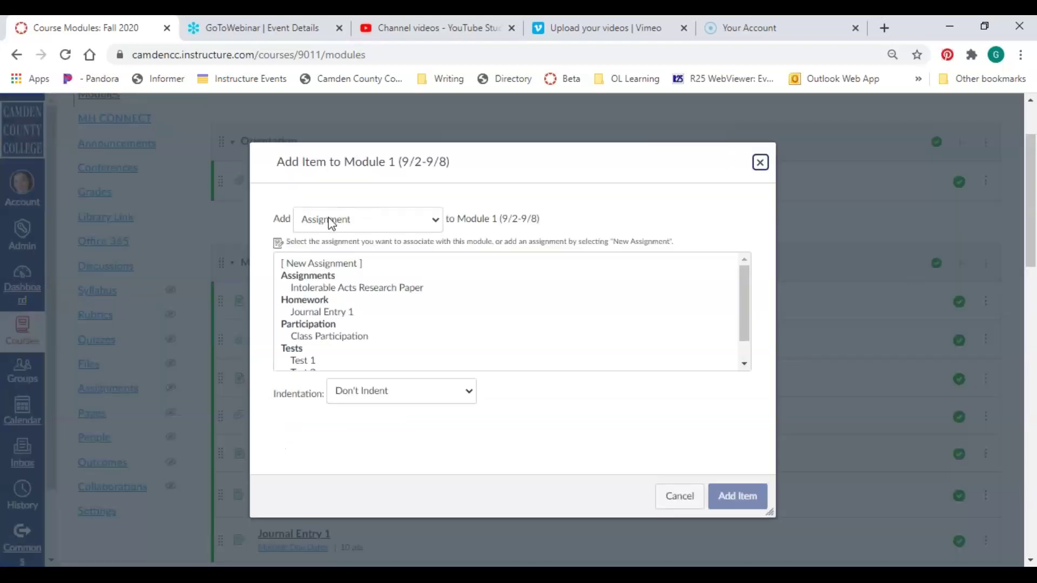
left_click(349, 224)
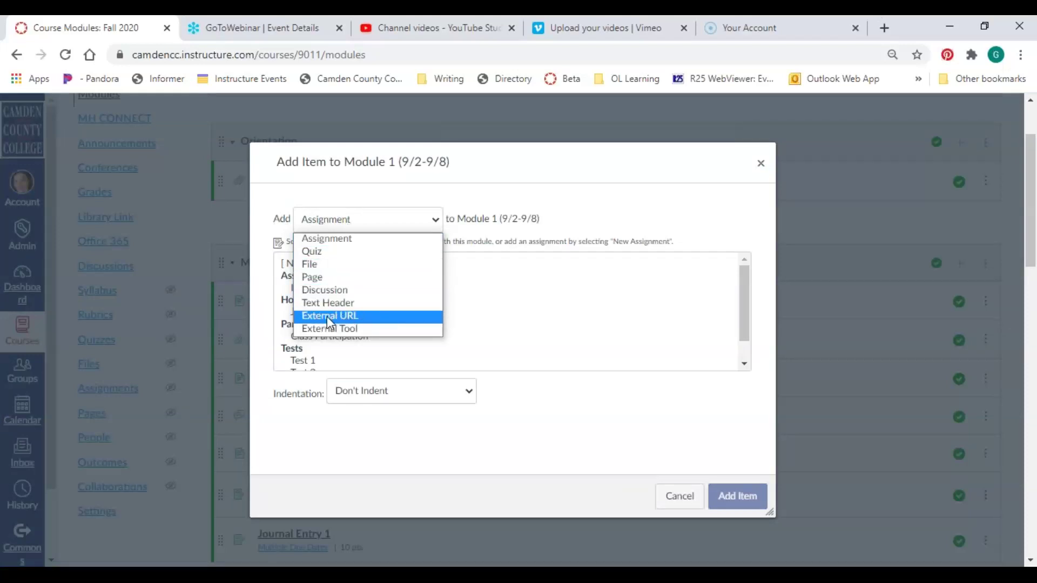
left_click(330, 319)
left_click(341, 260)
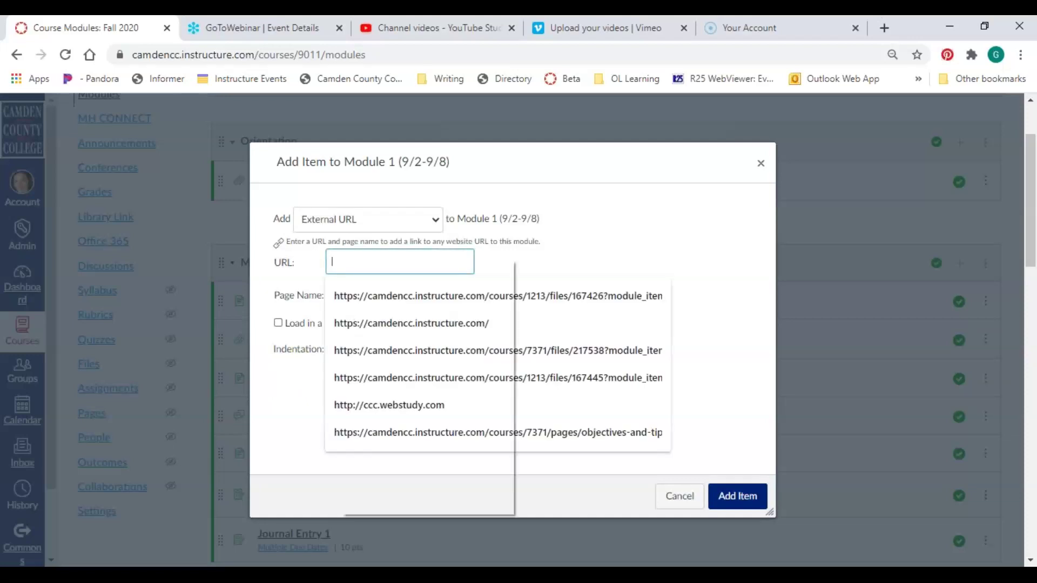
right_click(340, 261)
left_click(424, 395)
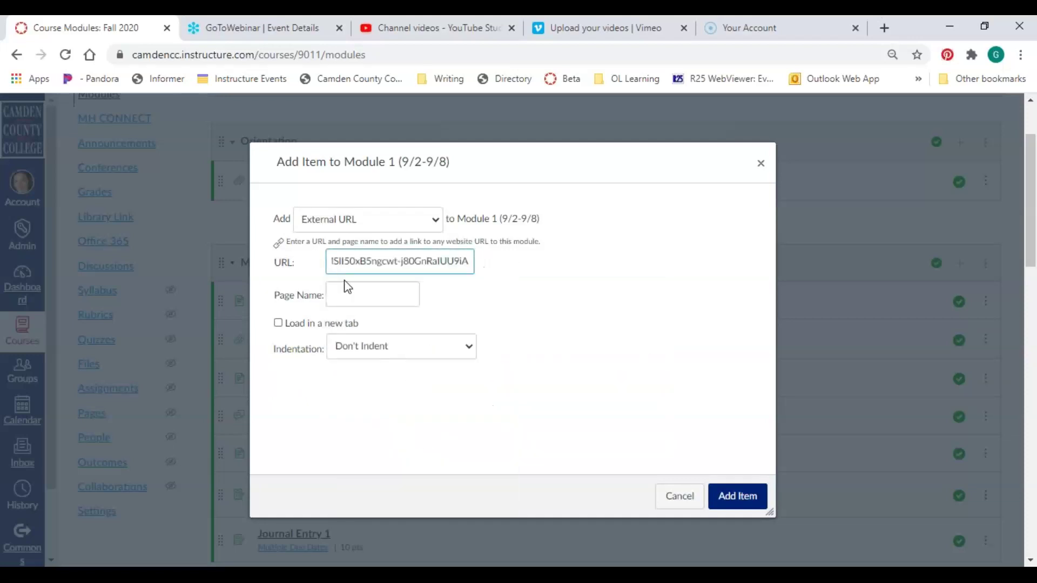
left_click(348, 295)
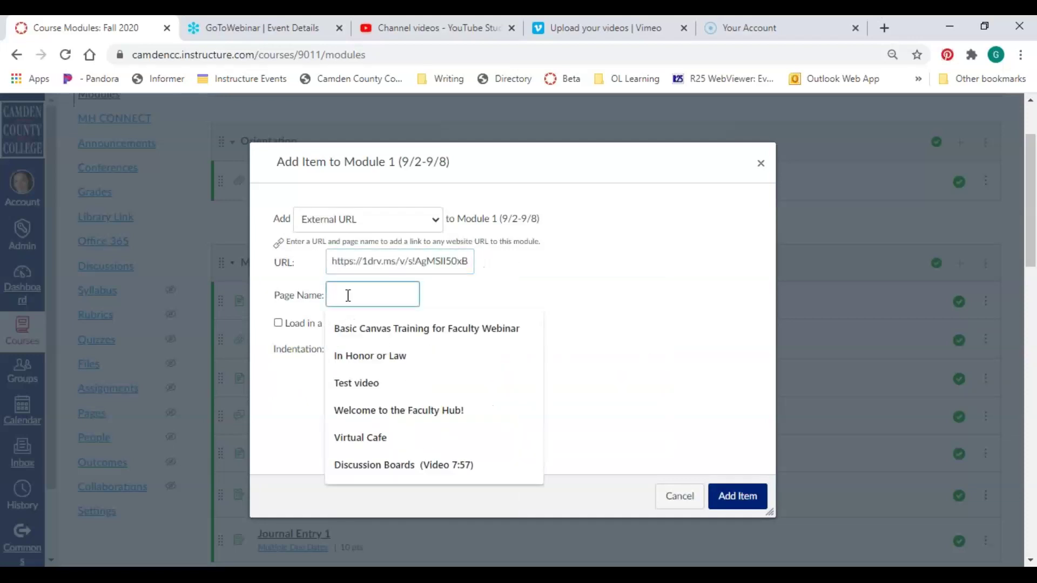
type("Re")
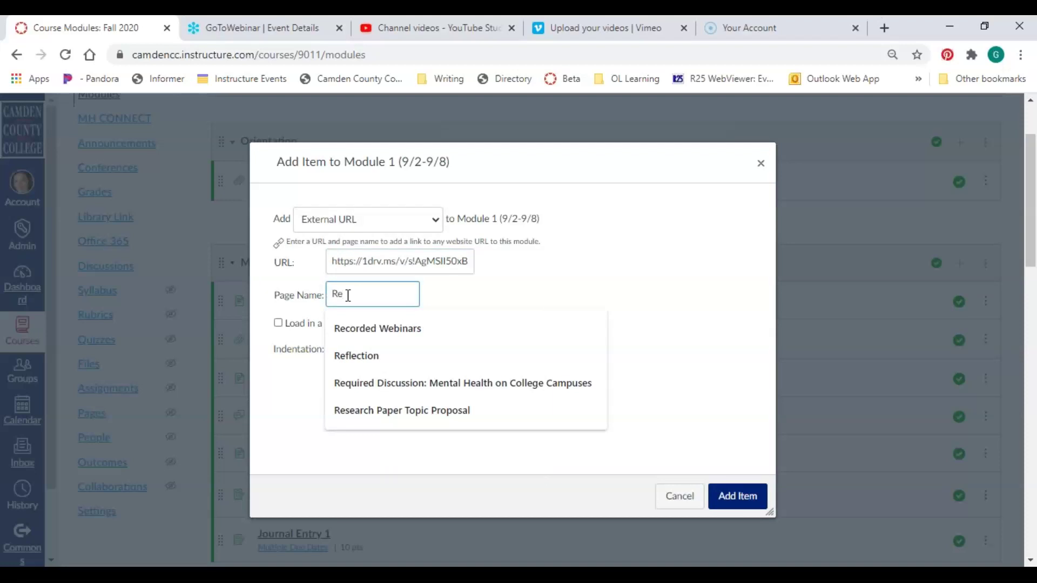
type("plication Video")
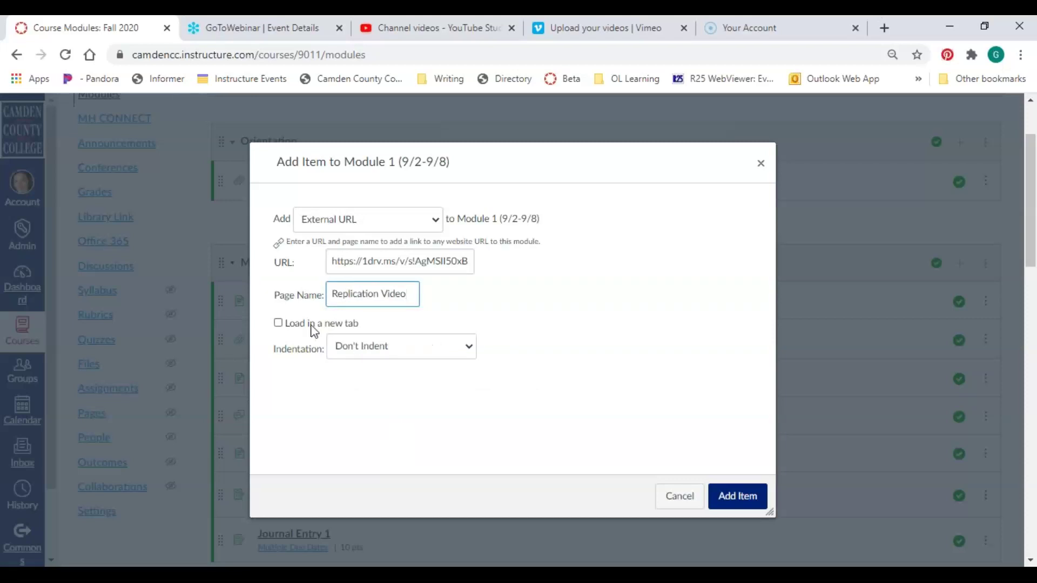
left_click(278, 324)
left_click(744, 500)
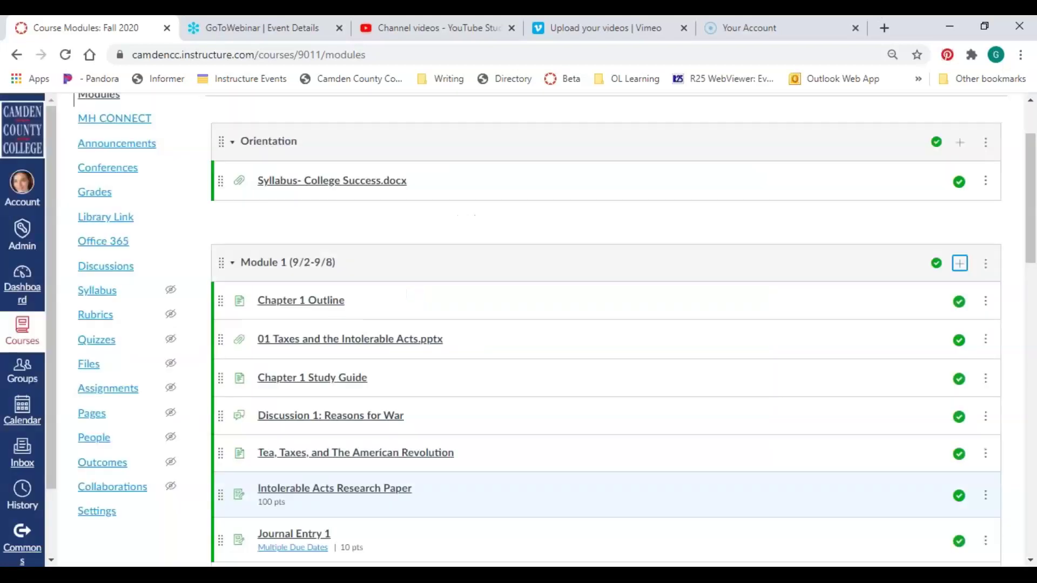
Publish the Replication Video item in Module 1, then return to the Dashboard
scroll(595, 296, "down", 2)
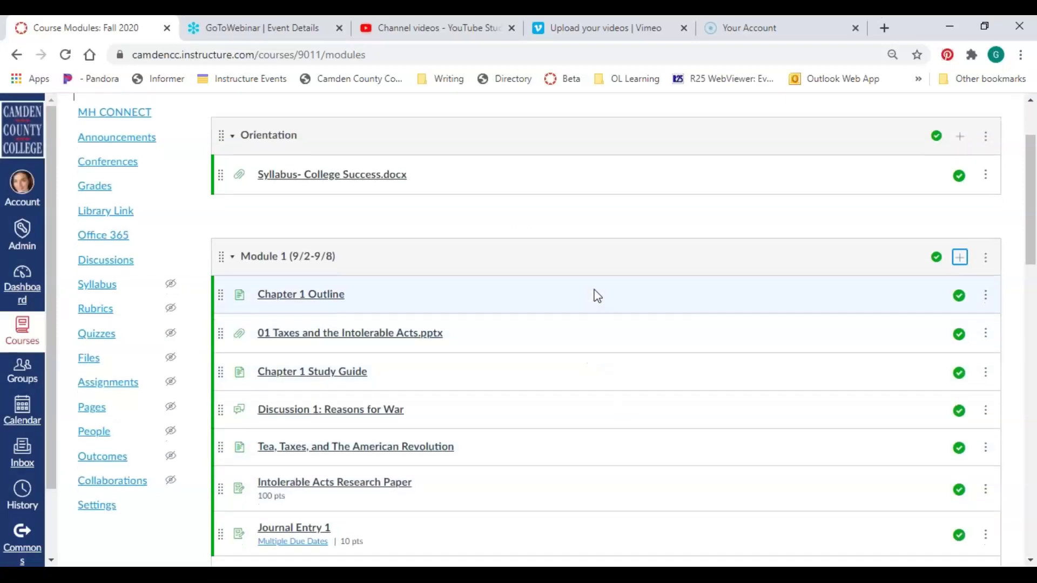
scroll(597, 296, "down", 2)
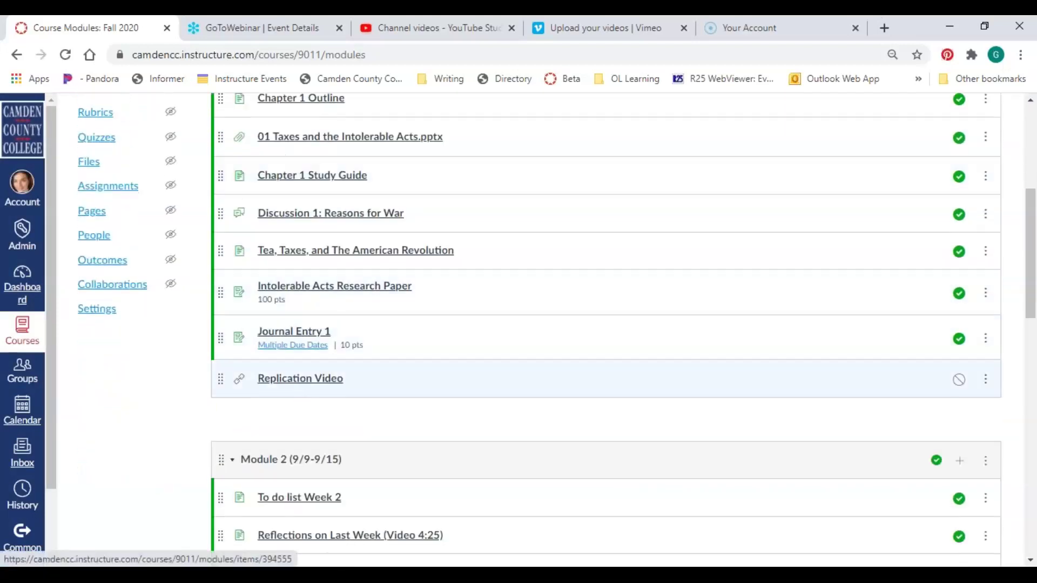
left_click(959, 380)
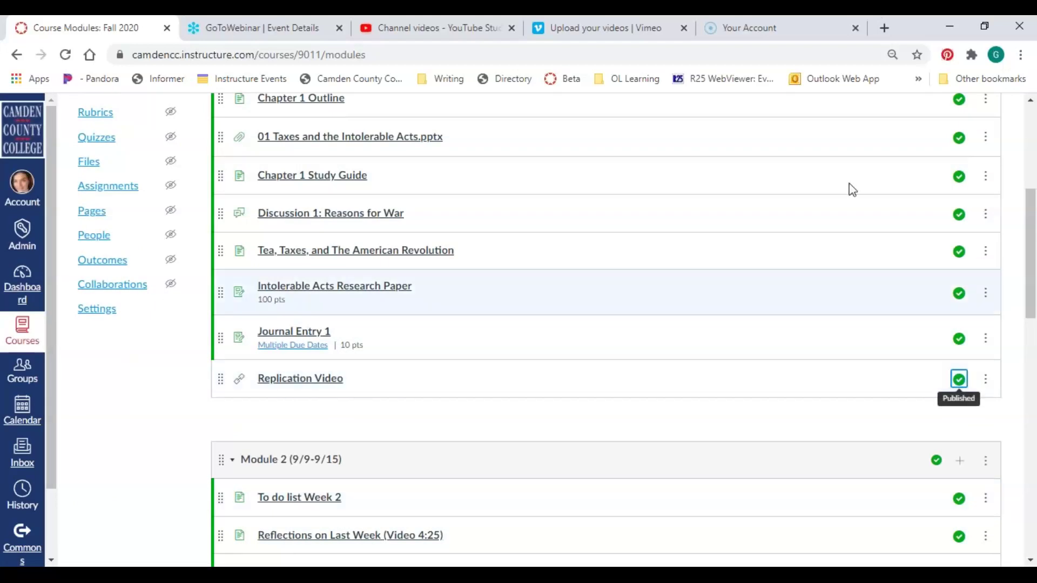
left_click(1022, 69)
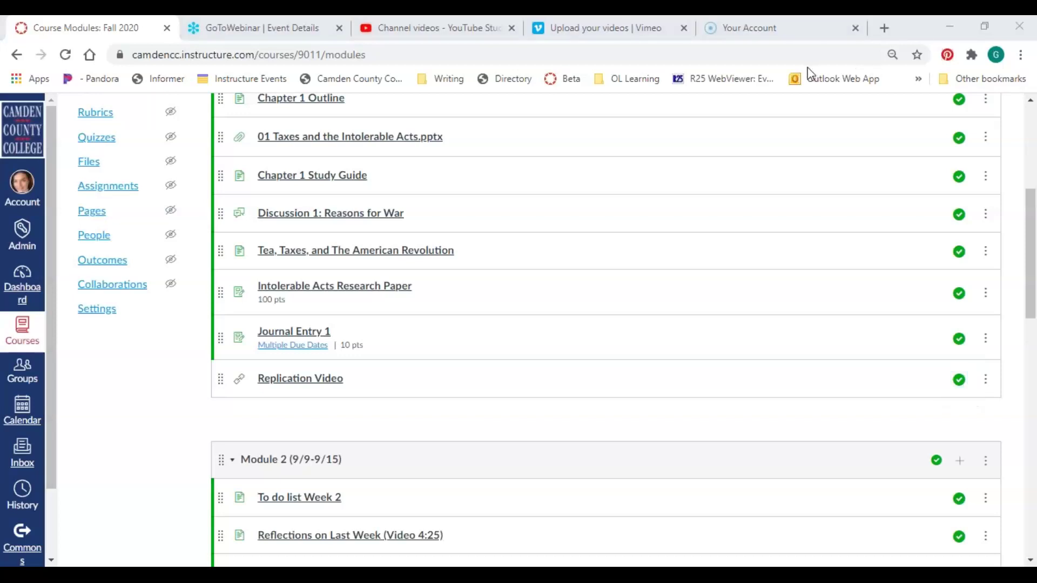
scroll(736, 193, "up", 4)
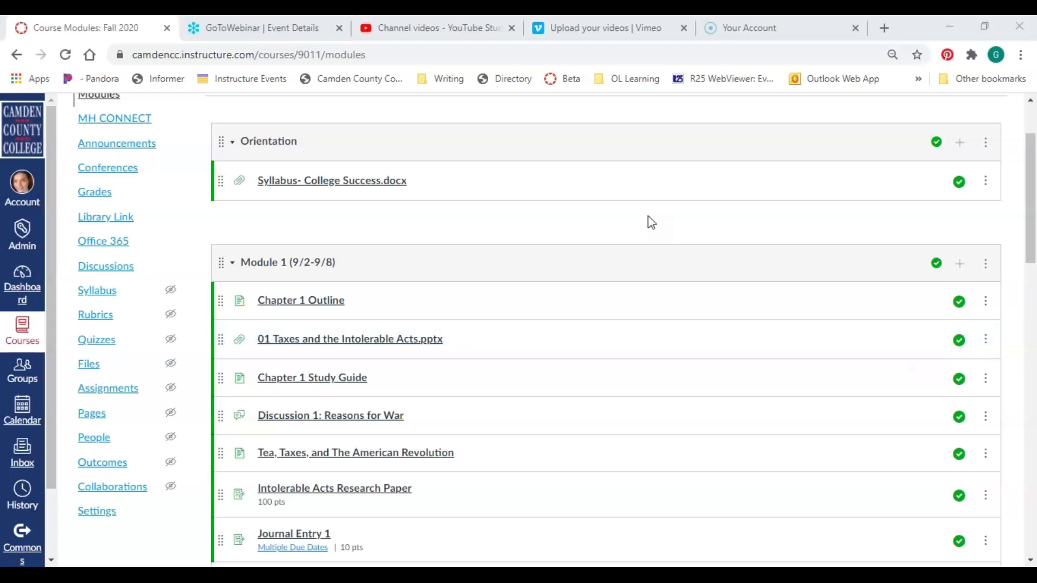
left_click(24, 281)
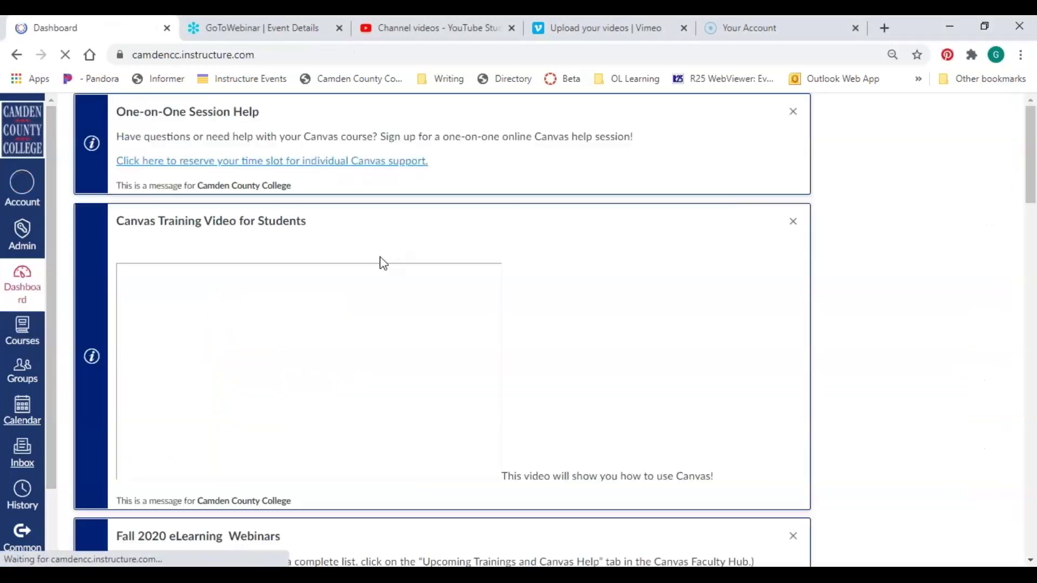
Open the Canvas Faculty Hub course card from the Dashboard and go to its Modules
scroll(501, 270, "down", 9)
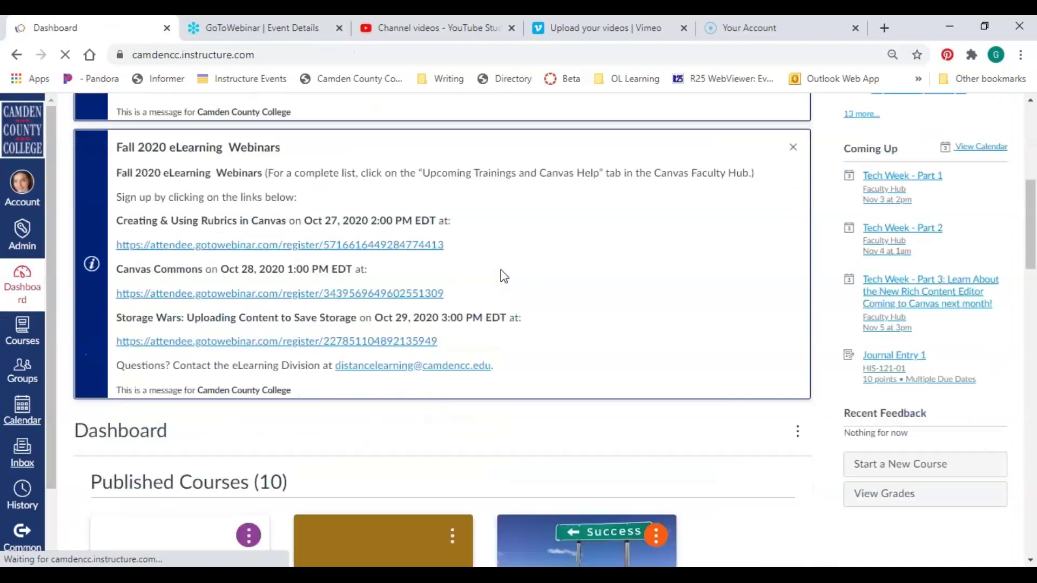
scroll(501, 276, "down", 3)
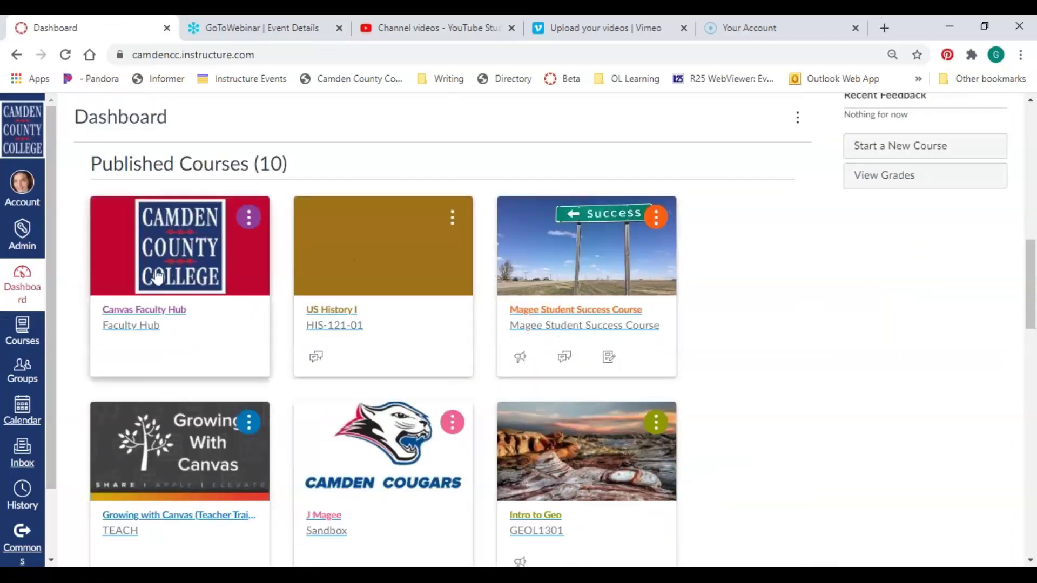
left_click(134, 317)
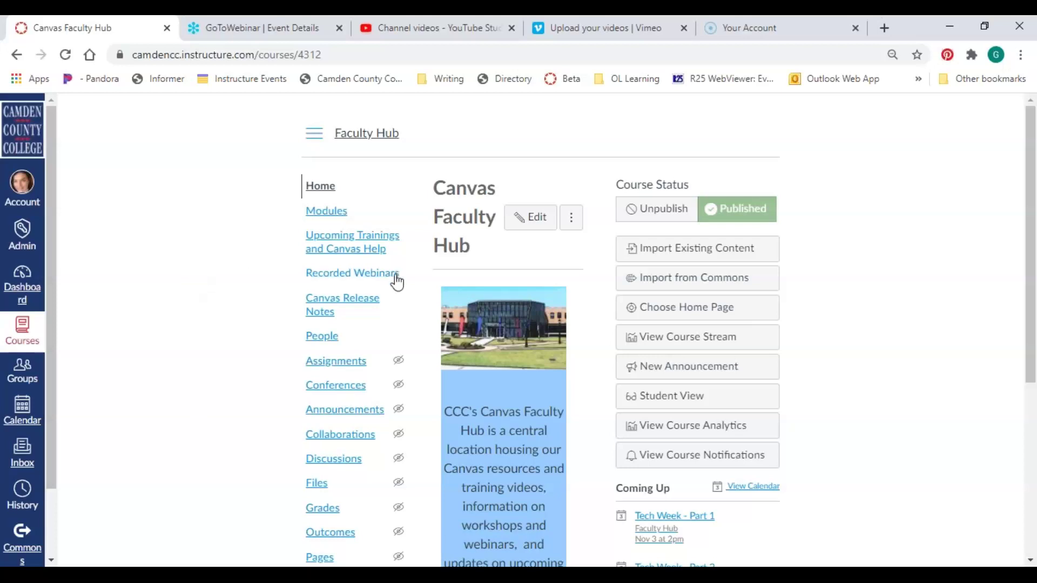
left_click(329, 214)
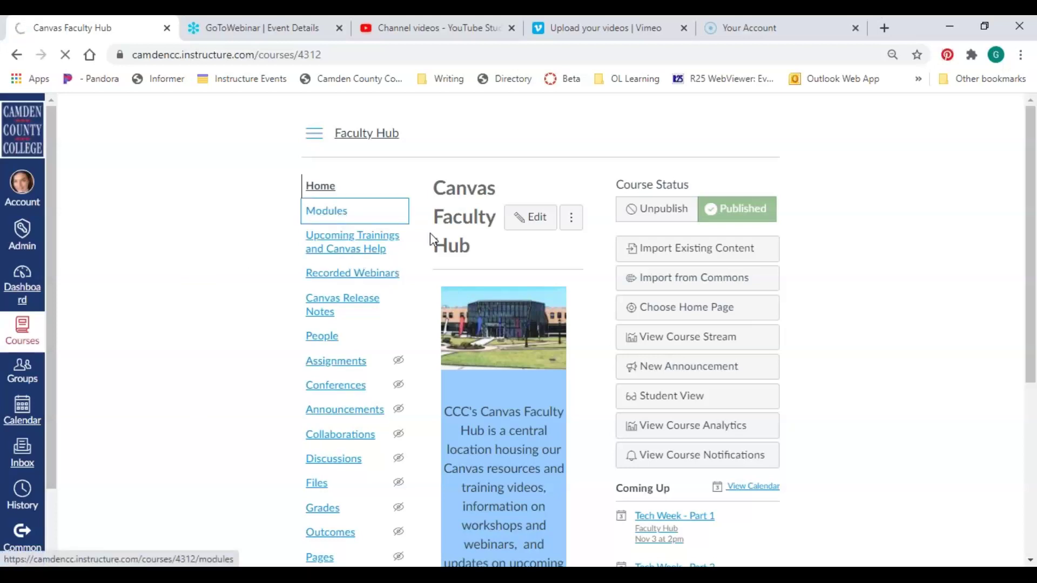